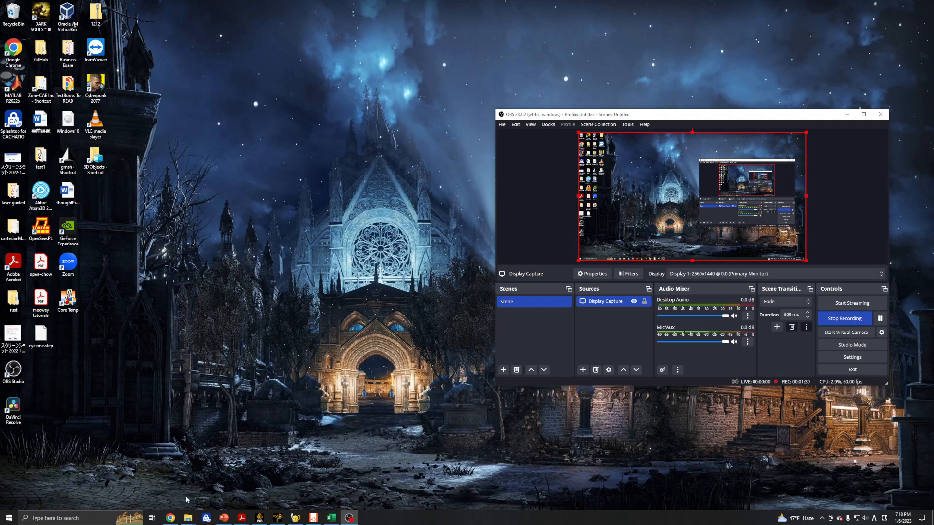
- Switch to PowerPoint and examine the static mixer drawing's views and dimensions
{"action": "left_click", "coordinate": [224, 518]}
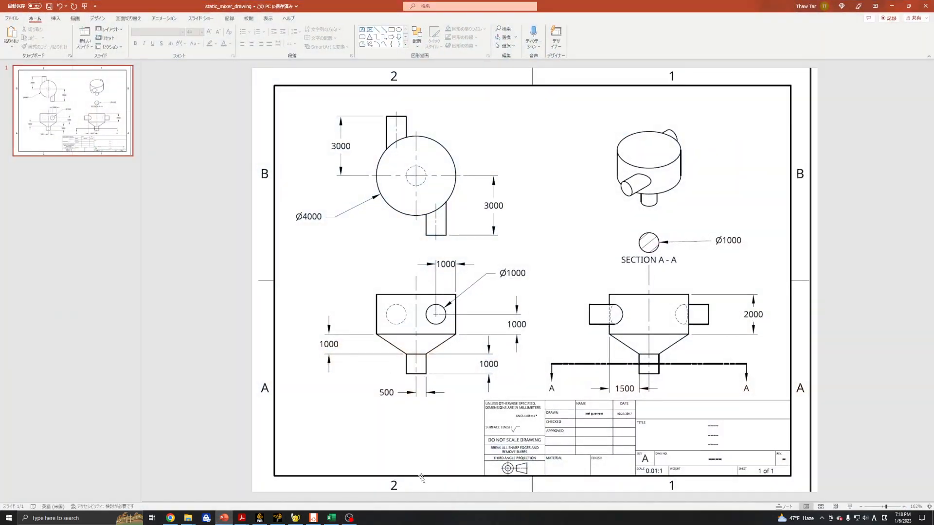
{"action": "left_click", "coordinate": [349, 518]}
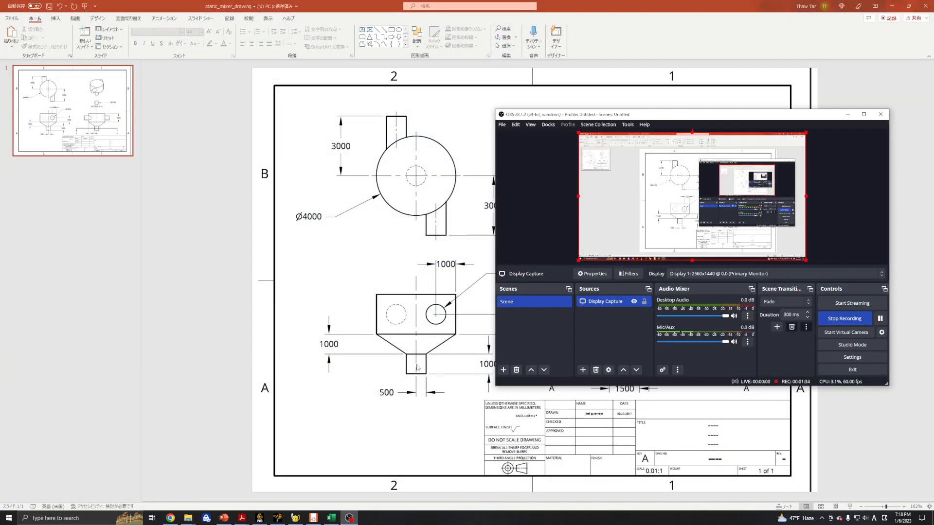
{"action": "left_click", "coordinate": [319, 269]}
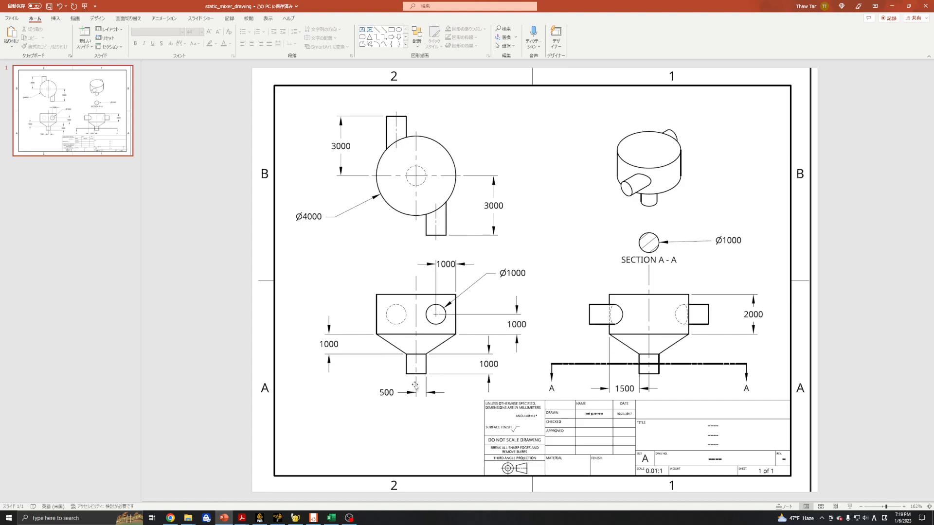
- Launch SALOME and activate the Shaper module in a new study
{"action": "left_click", "coordinate": [7, 519]}
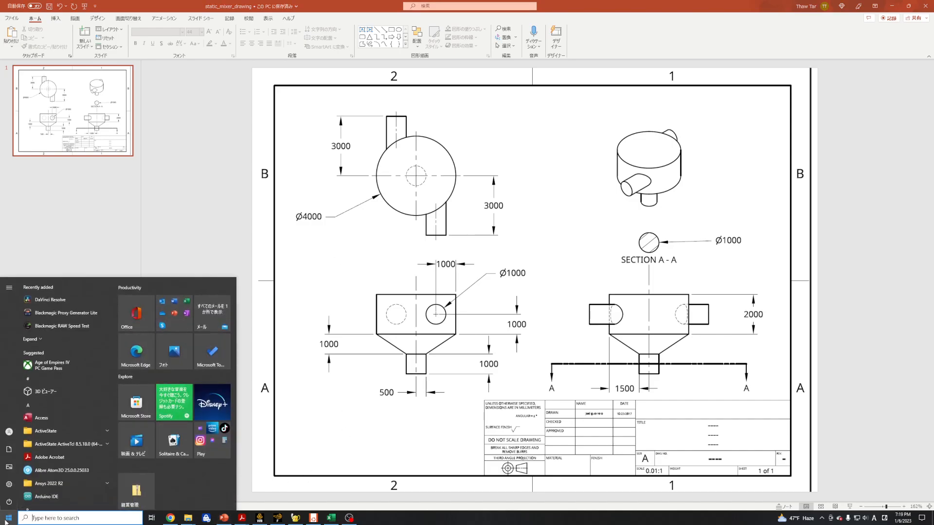
{"action": "type", "text": "sal"}
{"action": "left_click", "coordinate": [67, 324]}
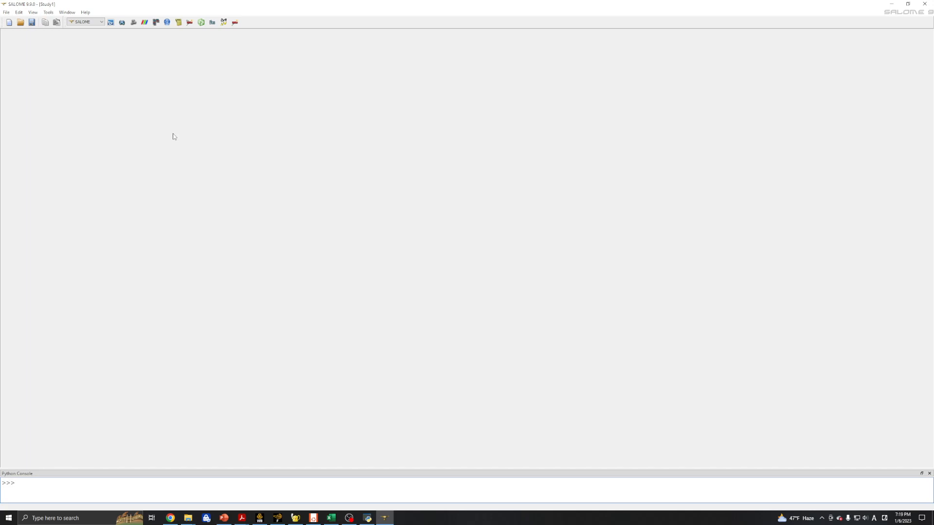
{"action": "left_click", "coordinate": [155, 22]}
{"action": "left_click", "coordinate": [111, 23]}
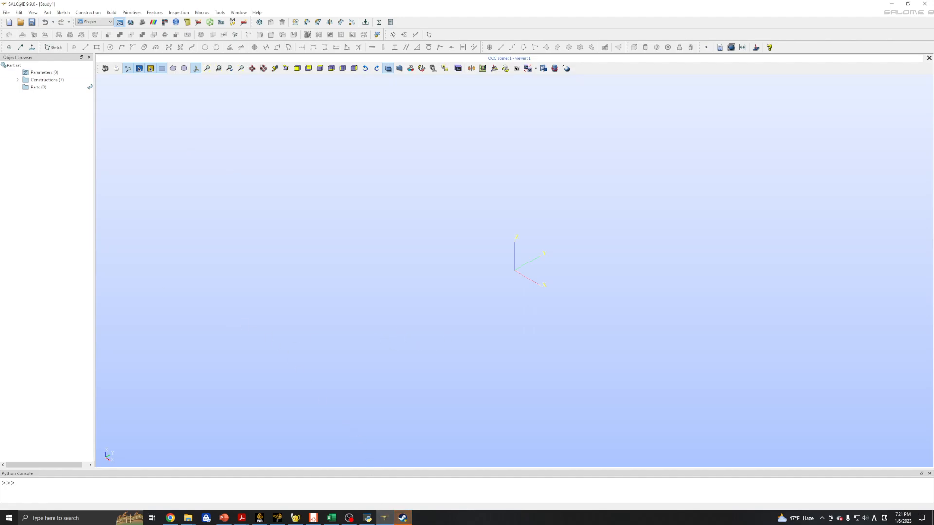
- Create a new part in the part set
{"action": "left_click", "coordinate": [66, 13]}
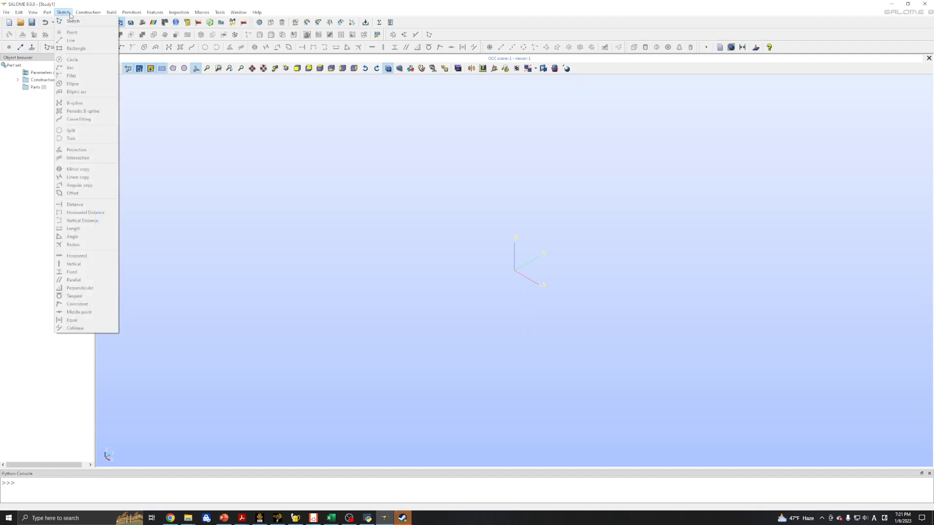
{"action": "mouse_move", "coordinate": [48, 14]}
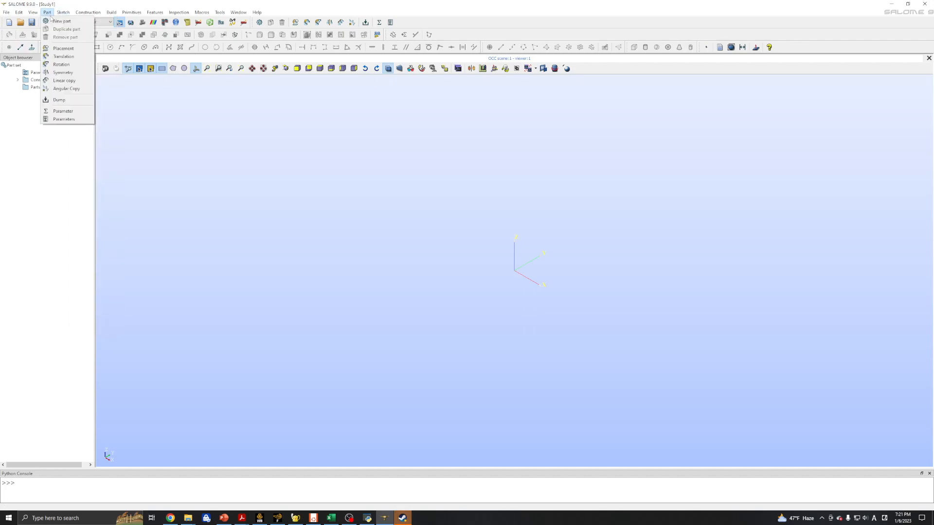
{"action": "left_click", "coordinate": [52, 22]}
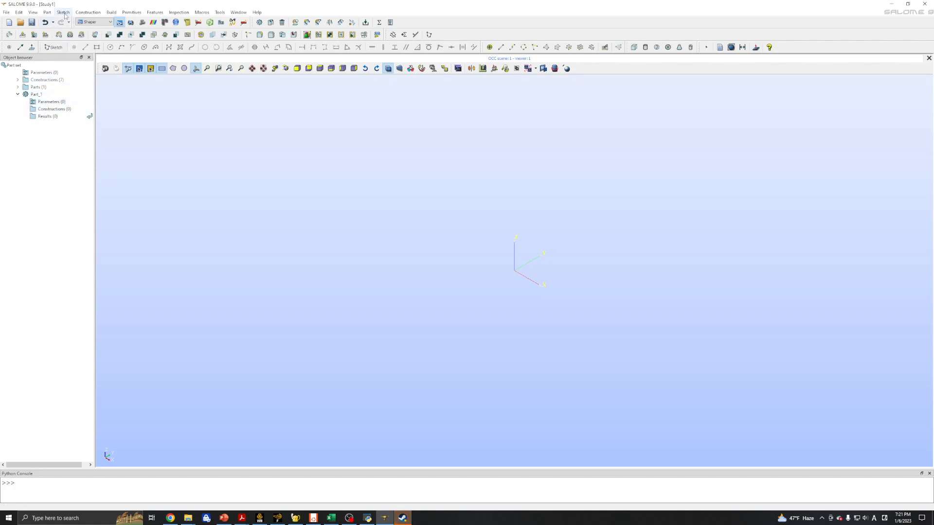
- Start a sketch on the XZ plane of the new part and set the view normal to it
{"action": "left_click", "coordinate": [63, 13]}
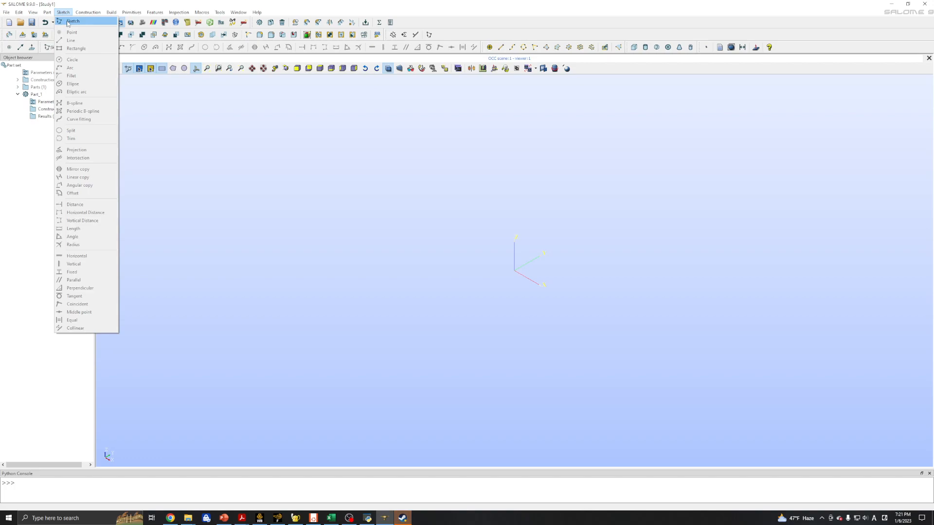
{"action": "left_click", "coordinate": [67, 22]}
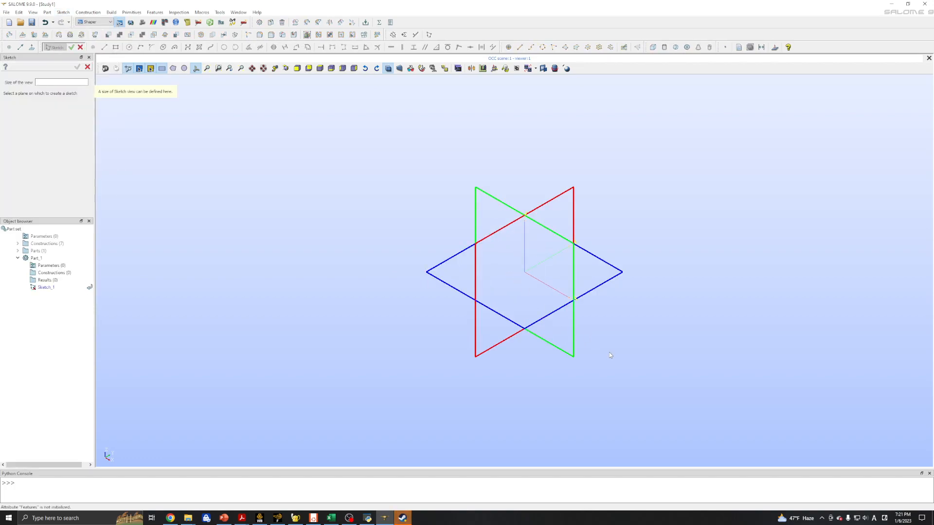
{"action": "right_click_drag", "start_coordinate": [617, 360], "coordinate": [629, 305], "text": "ctrl"}
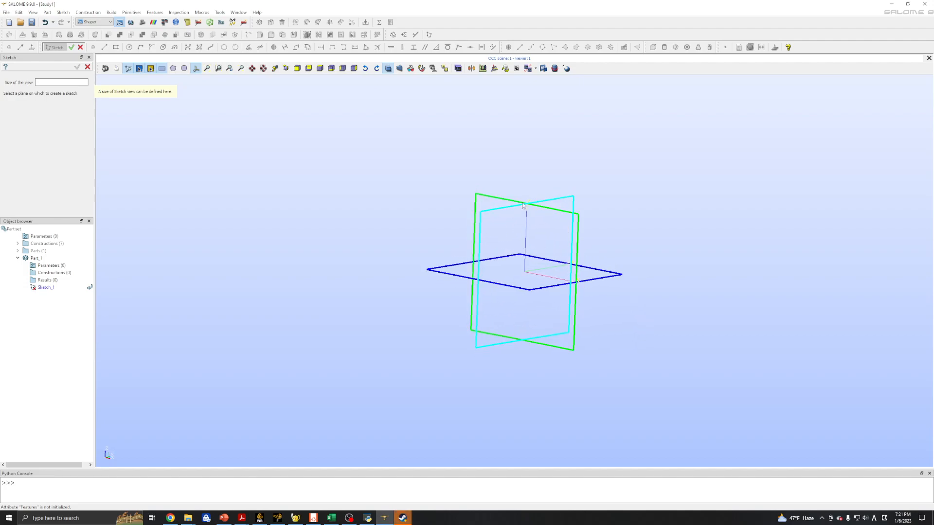
{"action": "left_click", "coordinate": [576, 253]}
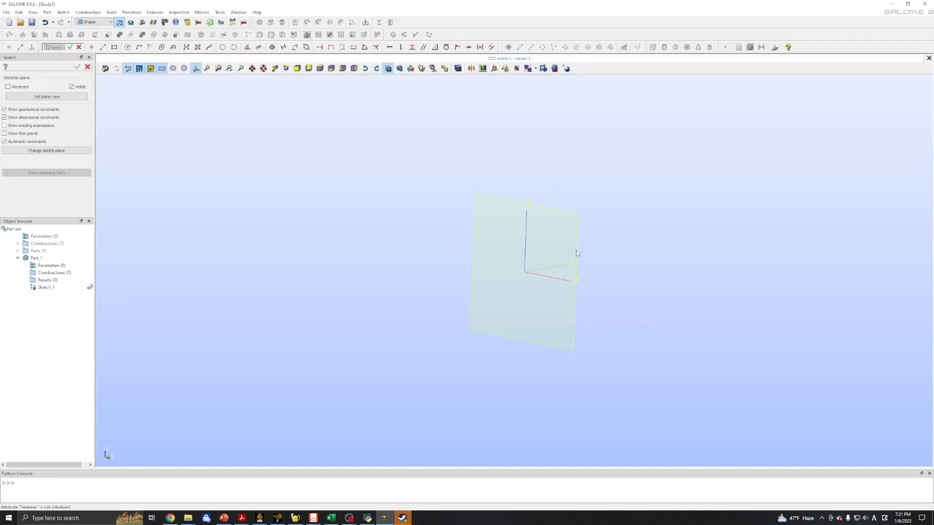
{"action": "left_click", "coordinate": [41, 97]}
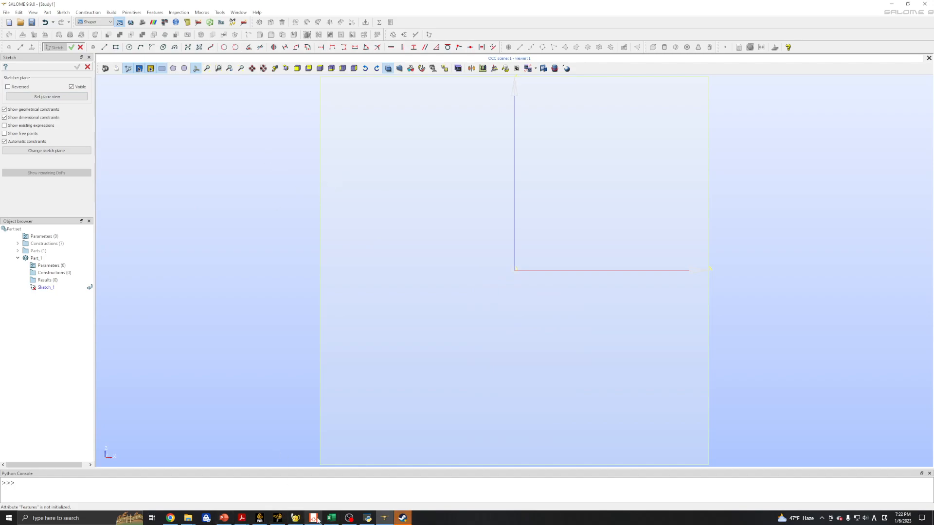
- Check the mixer drawing, and sketch a horizontal line about 0.62 long from the origin in the negative X direction
{"action": "left_click", "coordinate": [222, 520]}
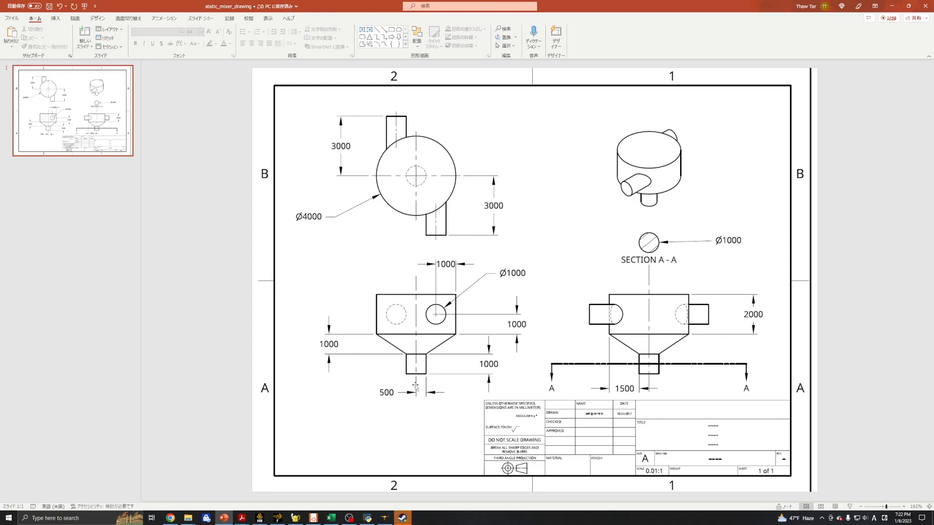
{"action": "left_click", "coordinate": [385, 518]}
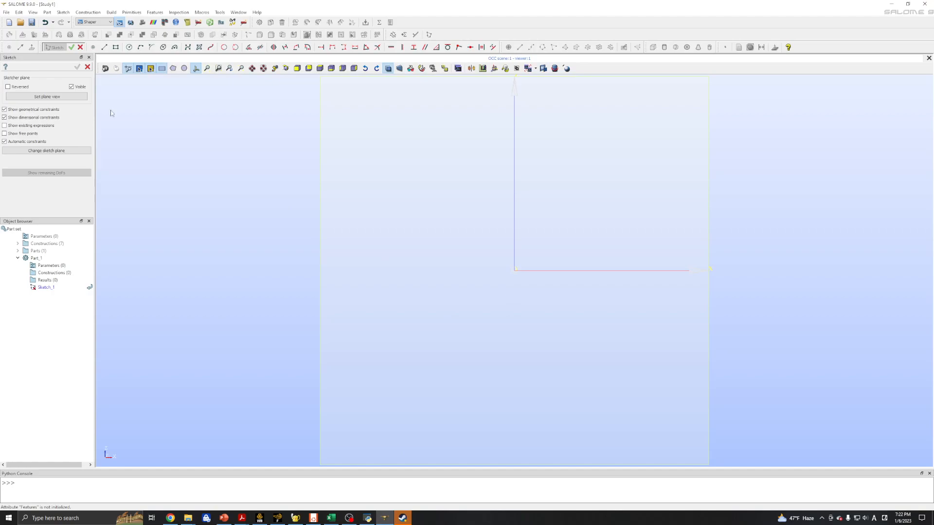
{"action": "left_click", "coordinate": [105, 48]}
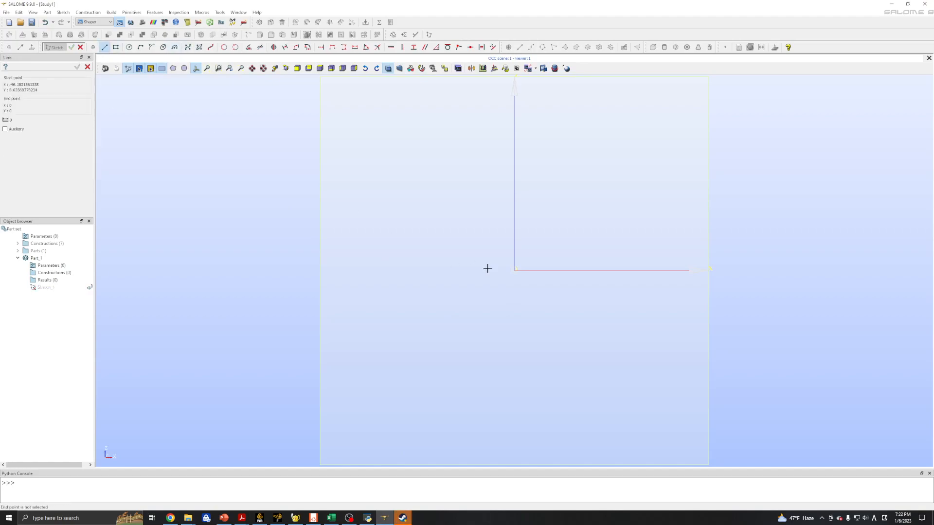
{"action": "scroll", "coordinate": [514, 270], "scroll_direction": "up", "scroll_amount": 3}
{"action": "left_click", "coordinate": [515, 278]}
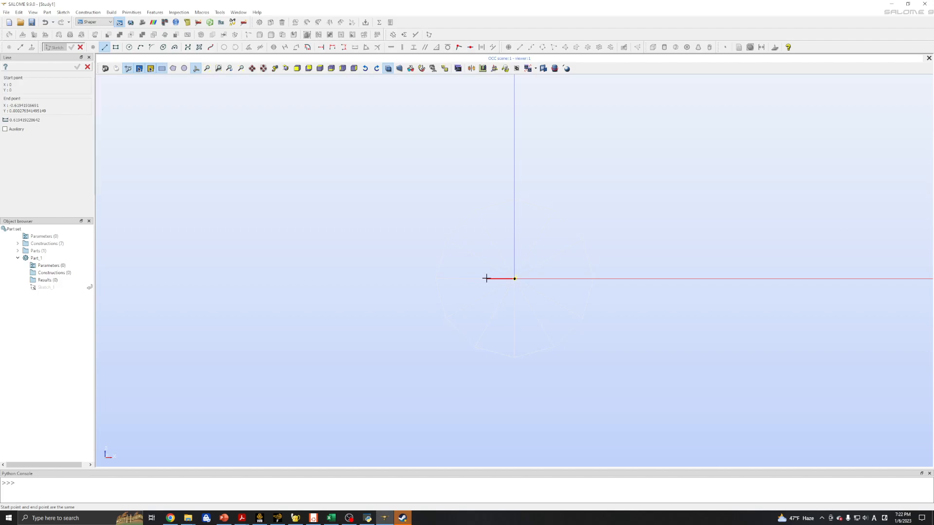
{"action": "left_click", "coordinate": [486, 278]}
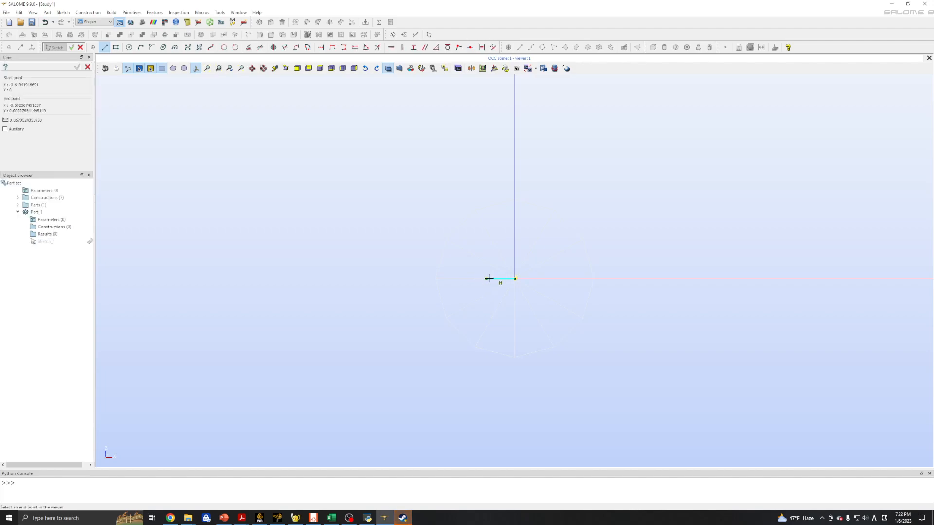
{"action": "scroll", "coordinate": [489, 278], "scroll_direction": "up", "scroll_amount": 3}
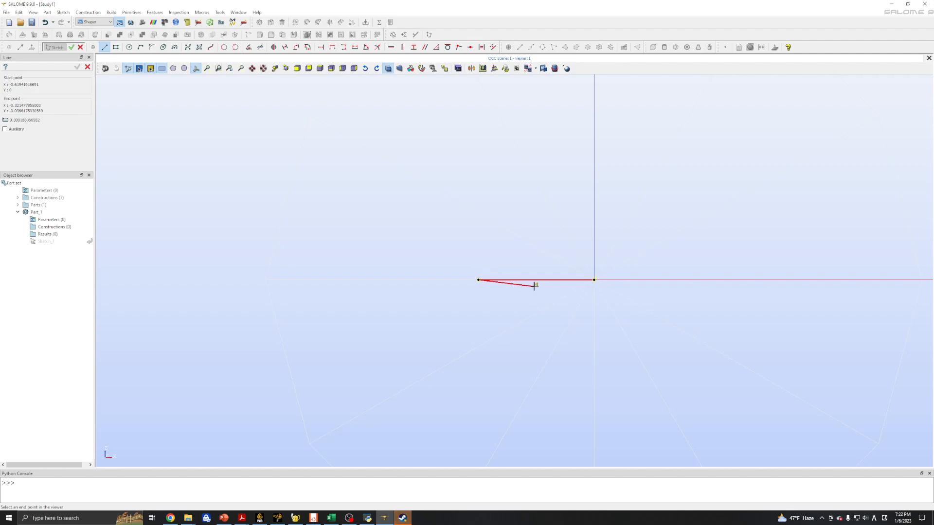
{"action": "key", "text": "Escape"}
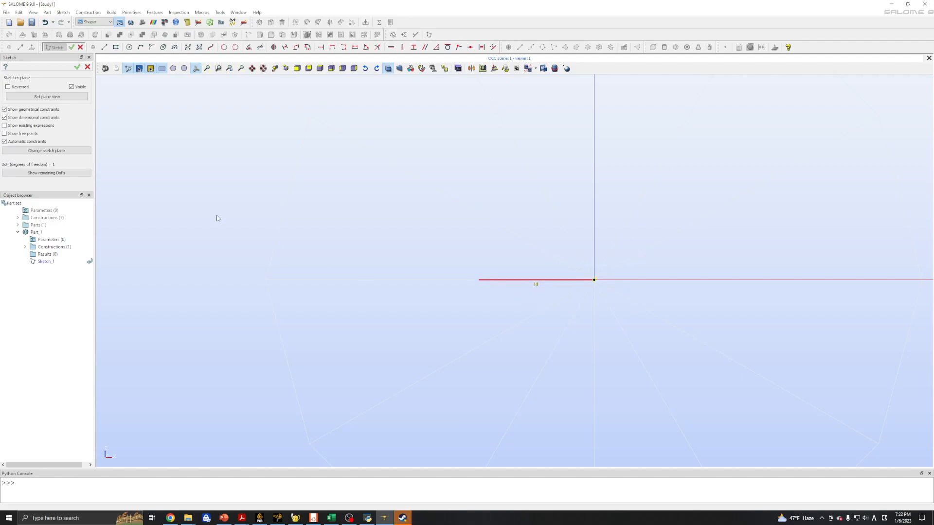
- Constrain the horizontal distance between the bottom line's two end points to 0.5
{"action": "left_click", "coordinate": [332, 47]}
{"action": "left_click", "coordinate": [477, 280]}
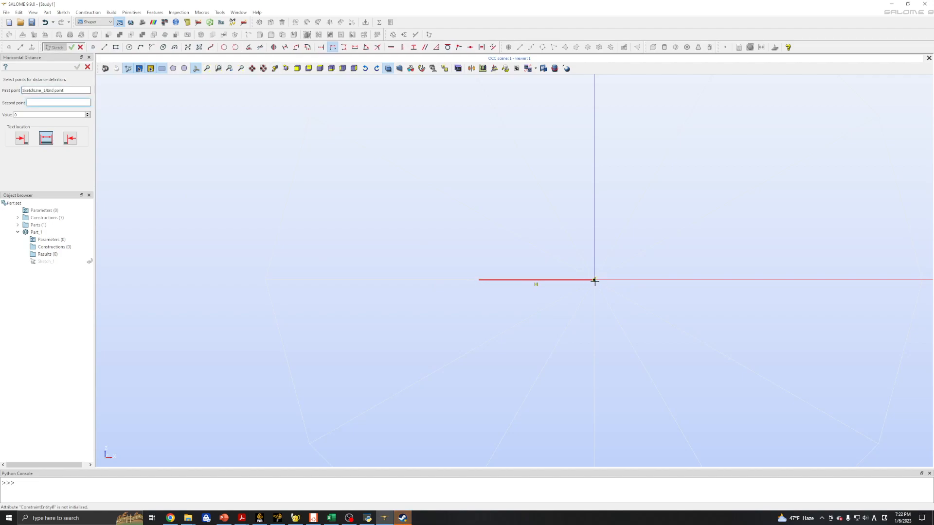
{"action": "left_click", "coordinate": [594, 279]}
{"action": "left_click", "coordinate": [532, 307]}
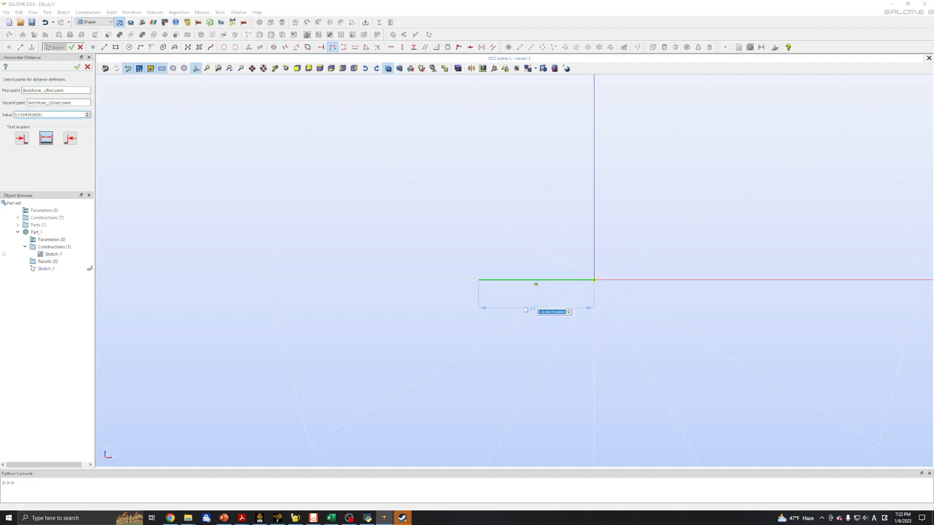
{"action": "type", "text": "0.5"}
{"action": "key", "text": "Return"}
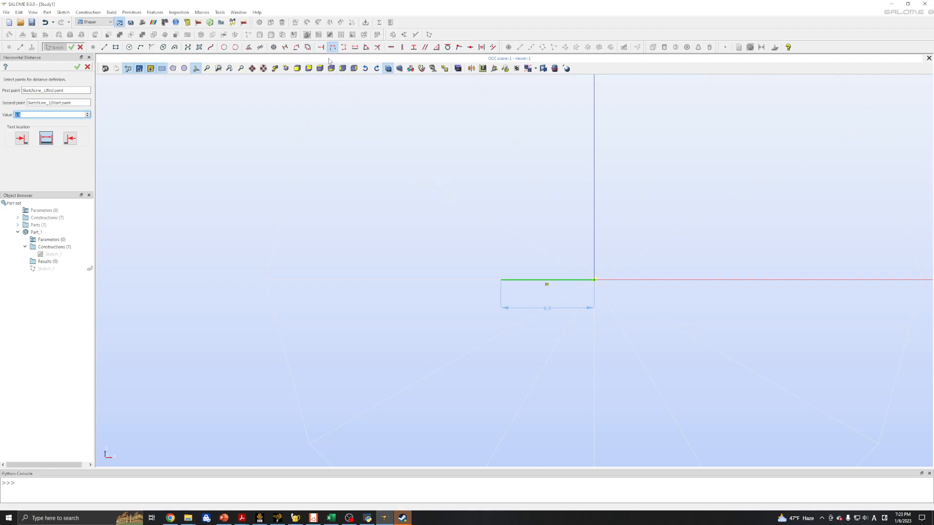
- Sketch a vertical line about 0.73 long upward from the outer end of the bottom line
{"action": "left_click", "coordinate": [104, 50]}
{"action": "scroll", "coordinate": [493, 223], "scroll_direction": "down", "scroll_amount": 5}
{"action": "middle_click_drag", "start_coordinate": [479, 204], "coordinate": [495, 314], "text": "ctrl"}
{"action": "scroll", "coordinate": [494, 314], "scroll_direction": "up", "scroll_amount": 3}
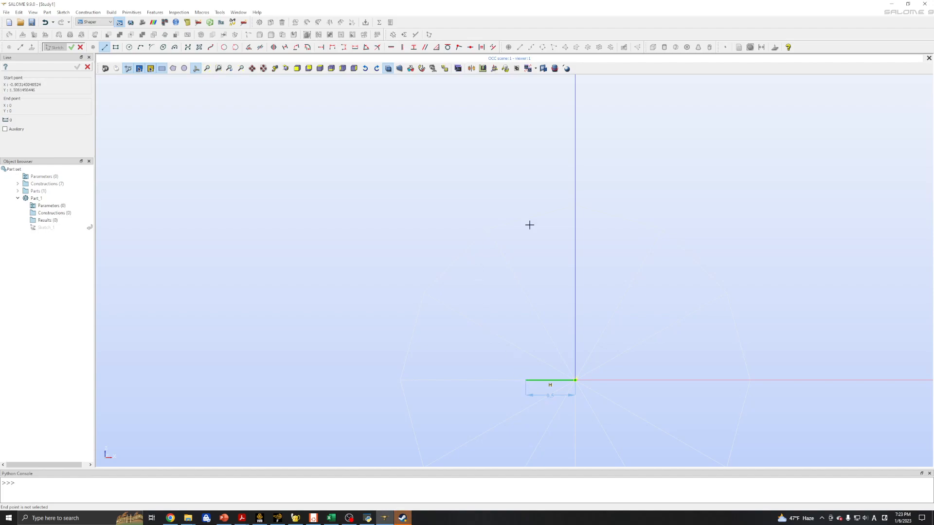
{"action": "left_click", "coordinate": [525, 380]}
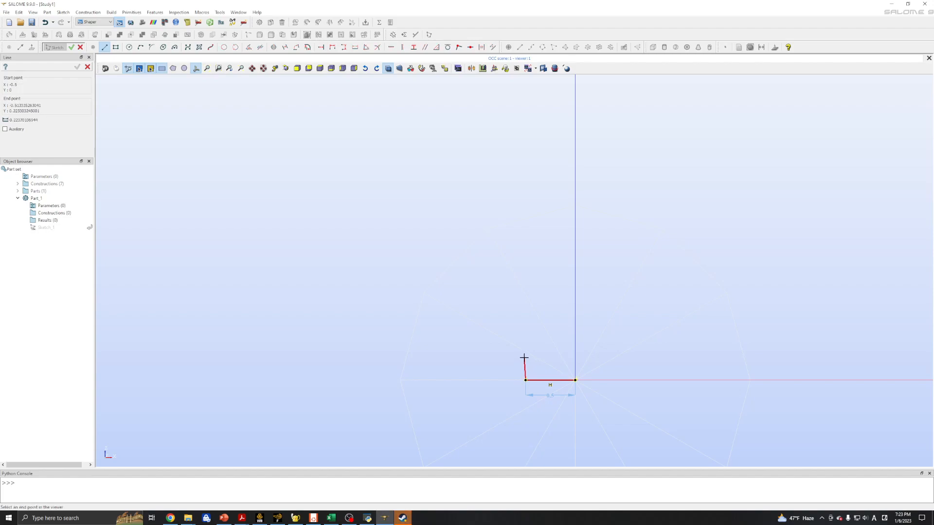
{"action": "scroll", "coordinate": [524, 351], "scroll_direction": "up", "scroll_amount": 3}
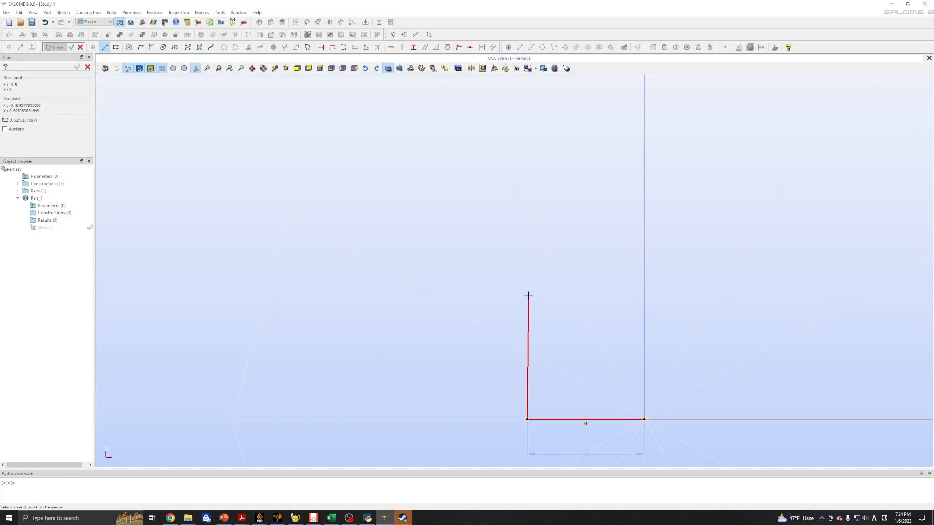
{"action": "left_click", "coordinate": [527, 248]}
{"action": "key", "text": "Escape"}
- Close the profile with an outward sloped line, a vertical line at about X -1.17, a horizontal line at about 2.17 and an axis line to the origin
{"action": "left_click", "coordinate": [528, 249]}
{"action": "scroll", "coordinate": [429, 159], "scroll_direction": "down", "scroll_amount": 5}
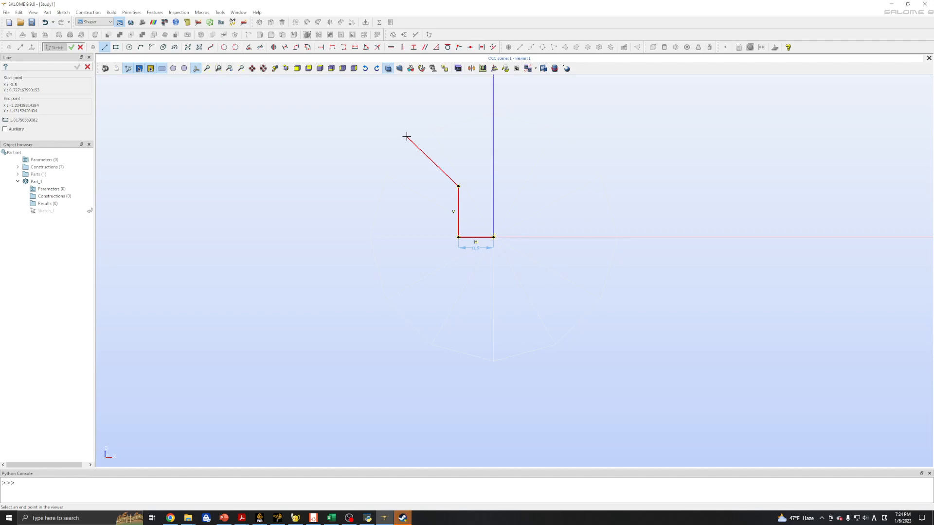
{"action": "middle_click_drag", "start_coordinate": [406, 137], "coordinate": [410, 257], "text": "ctrl"}
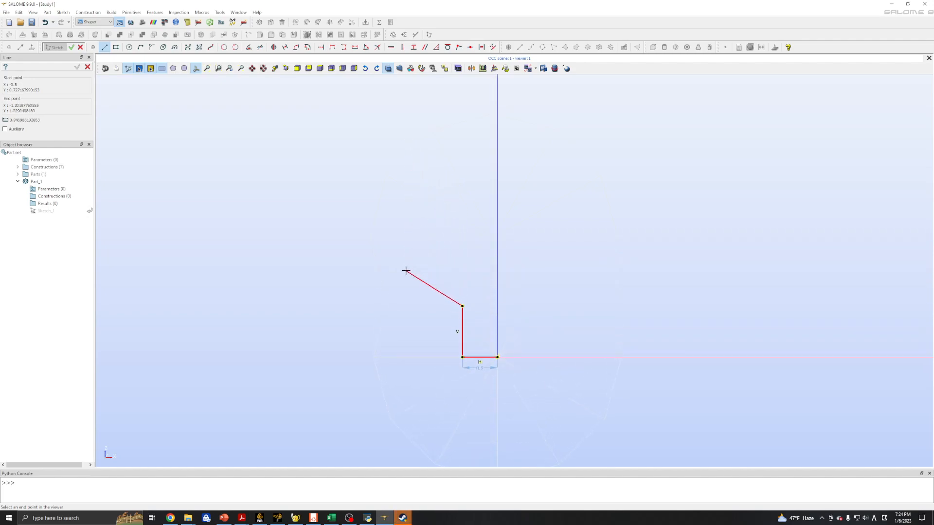
{"action": "left_click", "coordinate": [415, 261]}
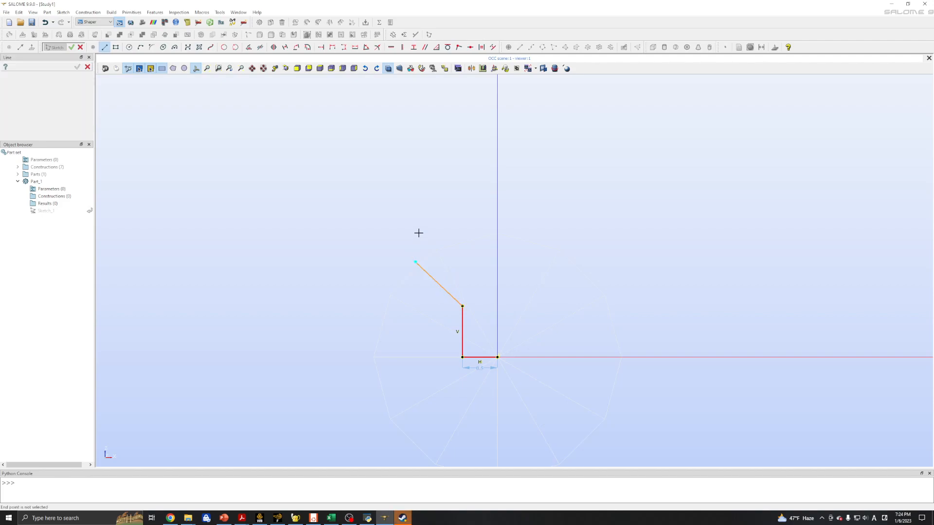
{"action": "left_click", "coordinate": [415, 204]}
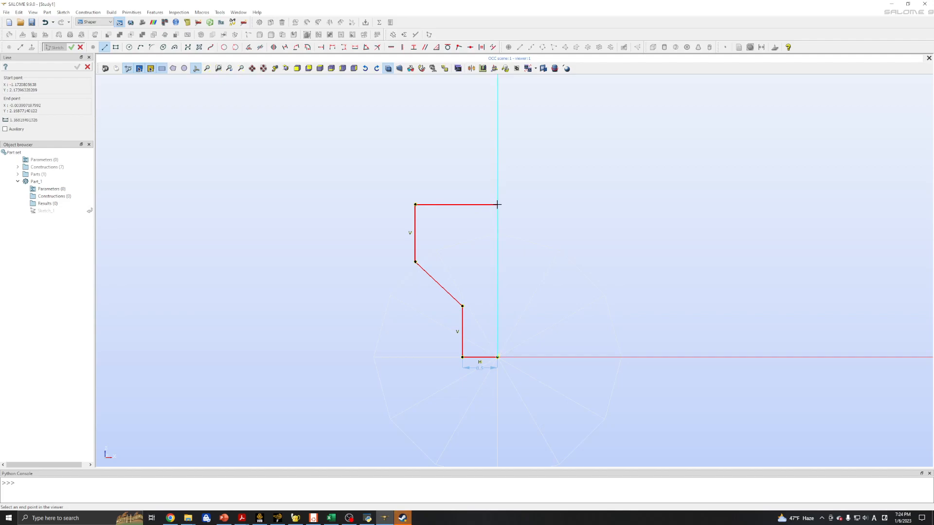
{"action": "left_click", "coordinate": [497, 204]}
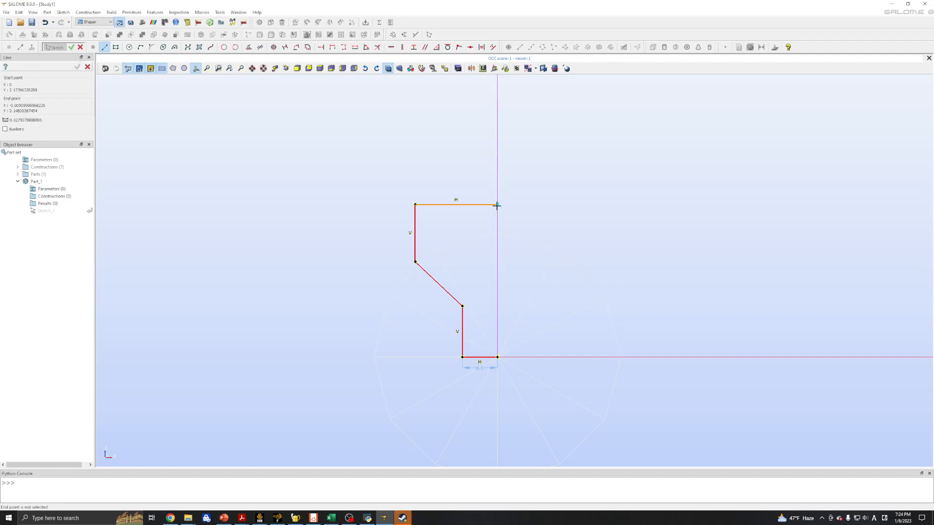
{"action": "left_click", "coordinate": [497, 356]}
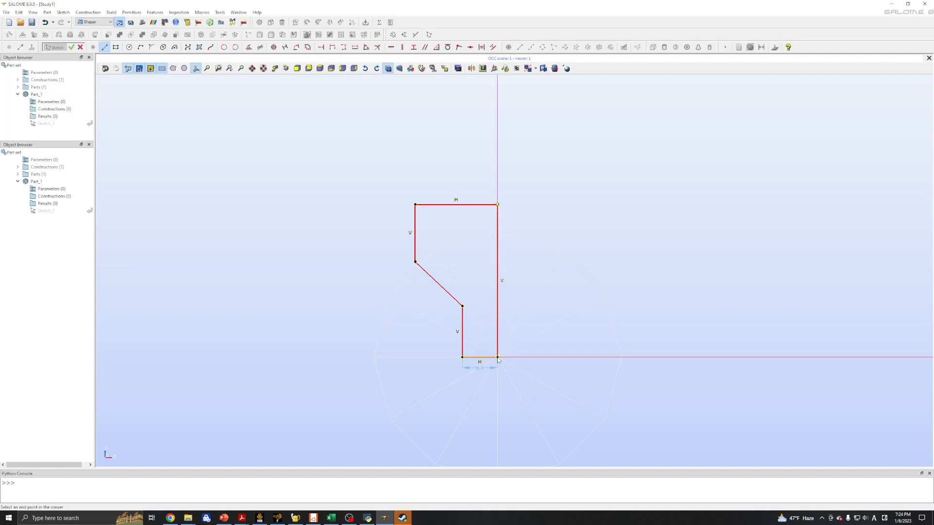
- Constrain the horizontal distance between the two end points of the profile's top line to 1
{"action": "left_click", "coordinate": [332, 47]}
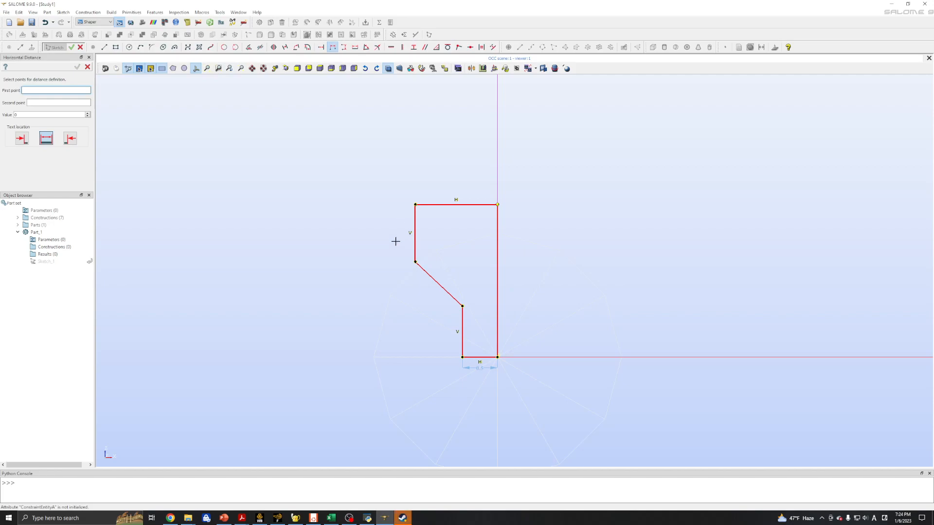
{"action": "left_click", "coordinate": [498, 203]}
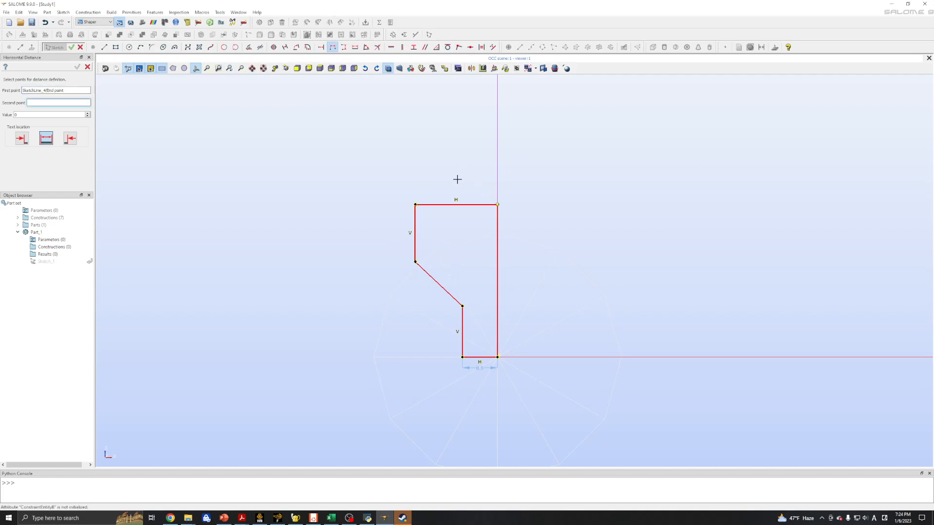
{"action": "left_click", "coordinate": [416, 204]}
{"action": "left_click", "coordinate": [473, 200]}
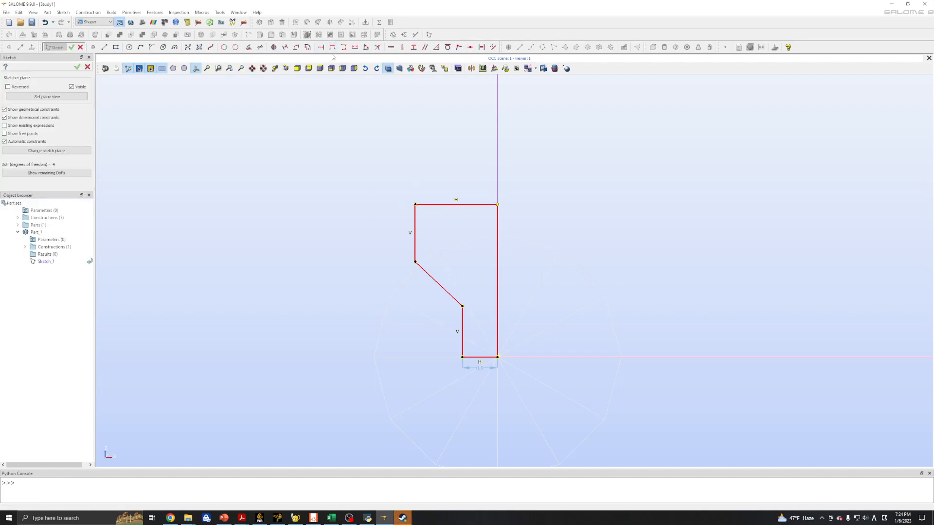
{"action": "left_click", "coordinate": [415, 204]}
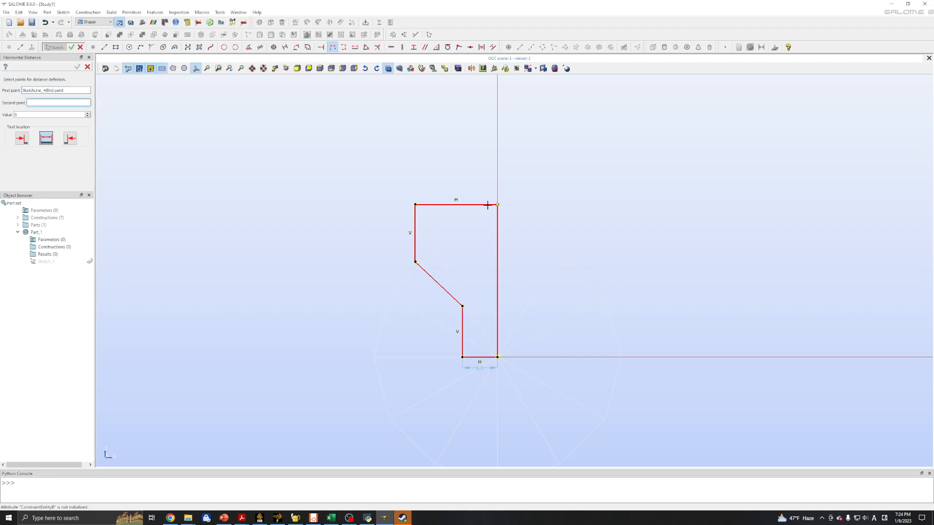
{"action": "left_click", "coordinate": [497, 205]}
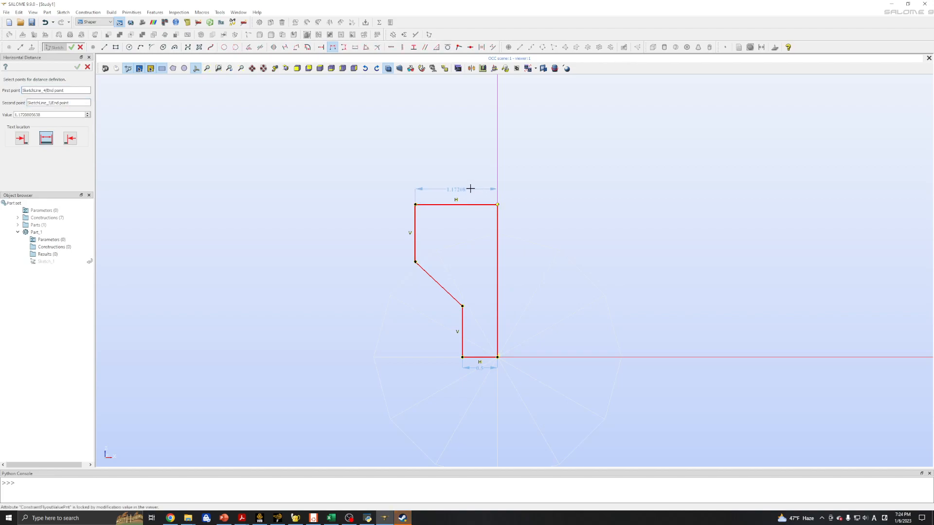
{"action": "left_click", "coordinate": [469, 189]}
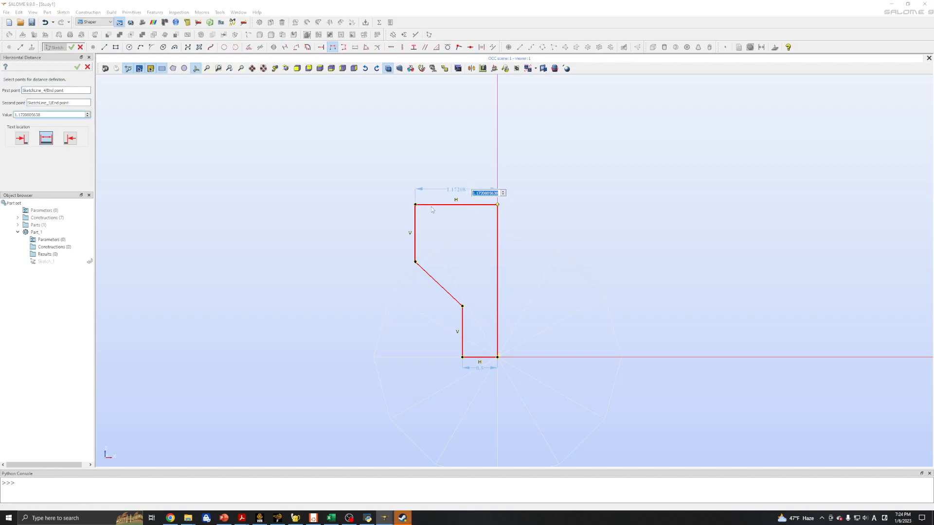
{"action": "type", "text": "1"}
{"action": "key", "text": "Return"}
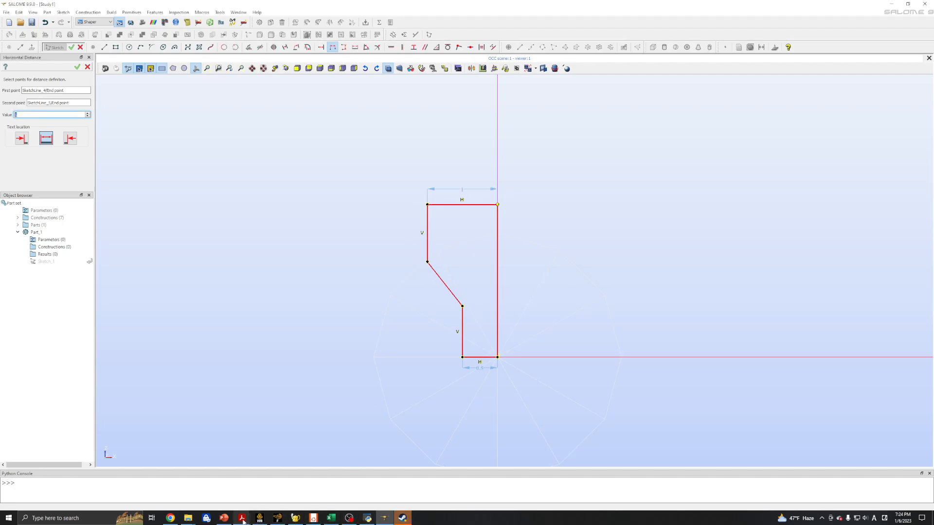
- Check the mixer drawing, and constrain the vertical distance between the sloped line's end points to 1
{"action": "left_click", "coordinate": [224, 518]}
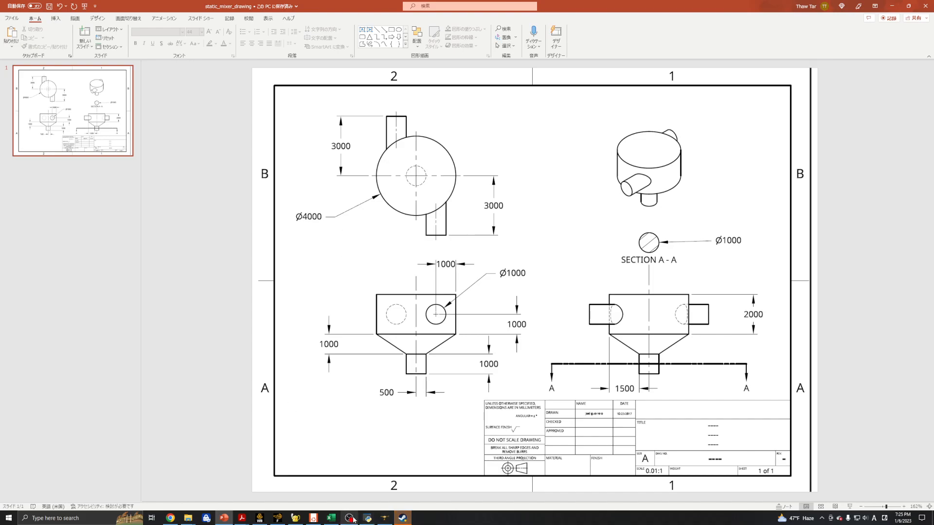
{"action": "left_click", "coordinate": [383, 519]}
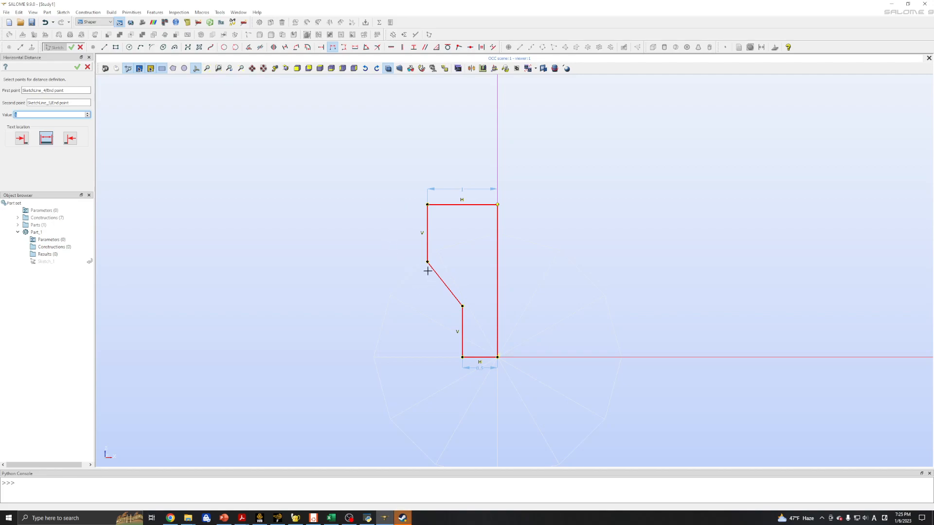
{"action": "left_click", "coordinate": [343, 48]}
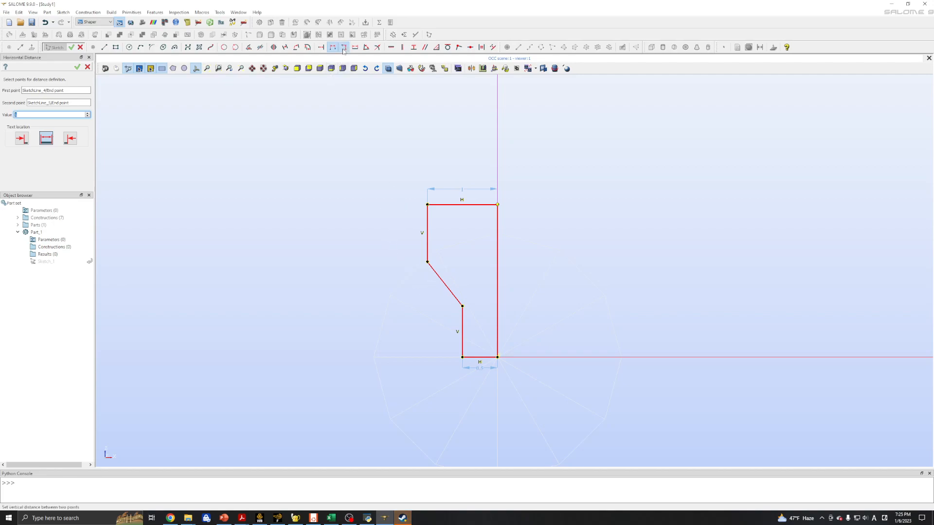
{"action": "left_click", "coordinate": [427, 261]}
{"action": "left_click", "coordinate": [462, 306]}
{"action": "left_click", "coordinate": [399, 302]}
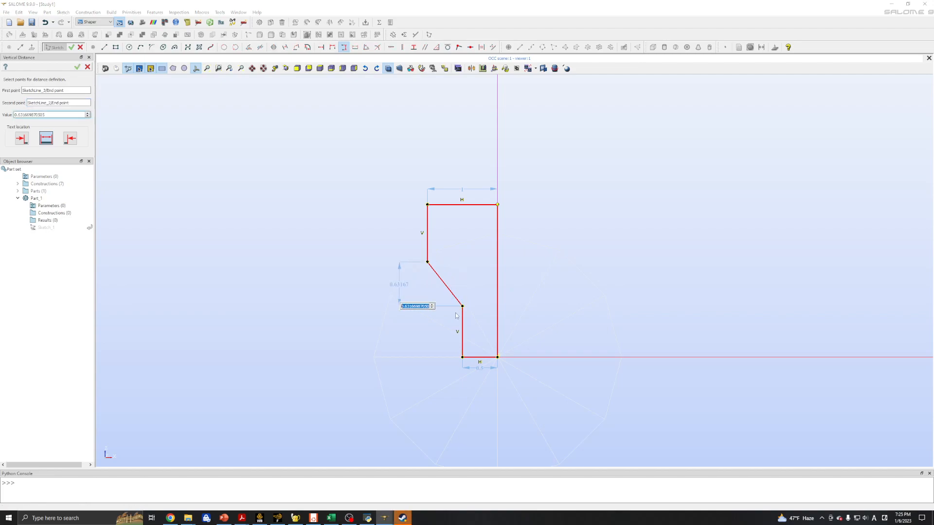
{"action": "type", "text": "1"}
{"action": "key", "text": "Return"}
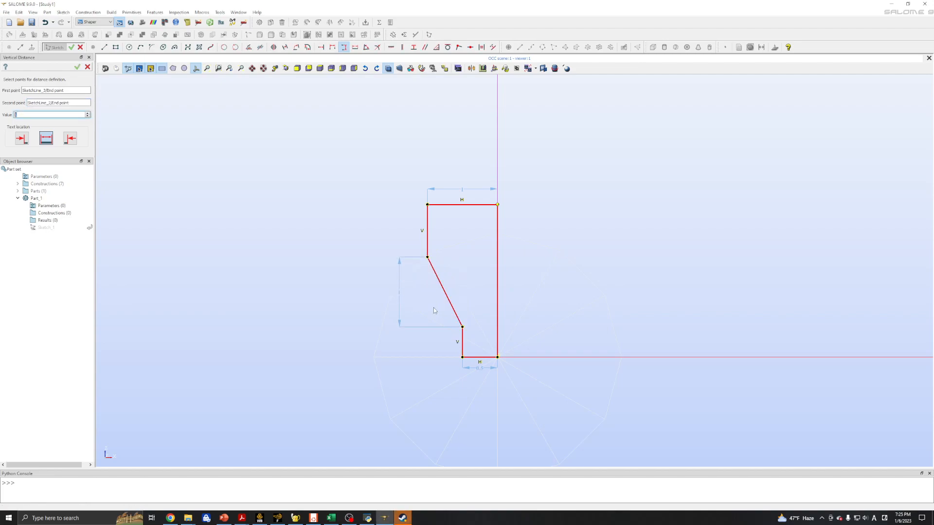
- Constrain the vertical distance between the end points of the lower outer vertical line to 1
{"action": "left_click", "coordinate": [462, 356]}
{"action": "left_click", "coordinate": [462, 327]}
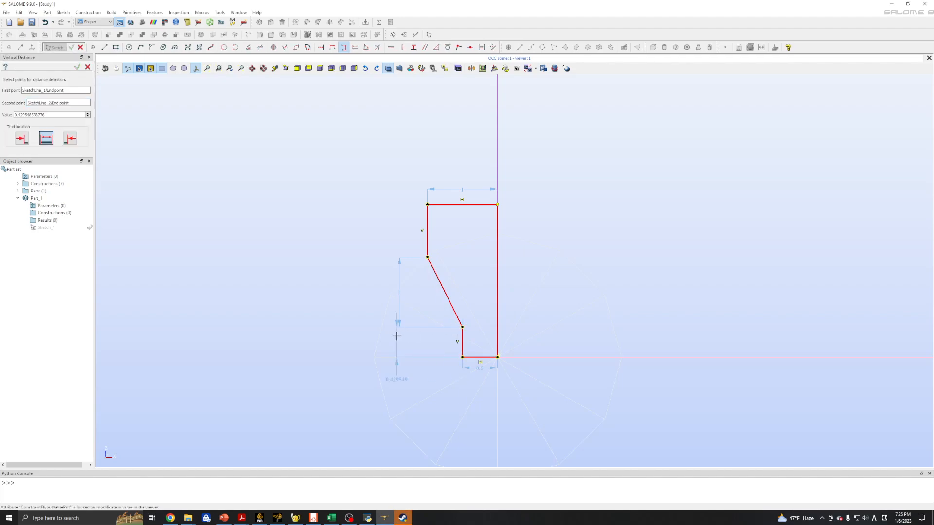
{"action": "left_click", "coordinate": [393, 339]}
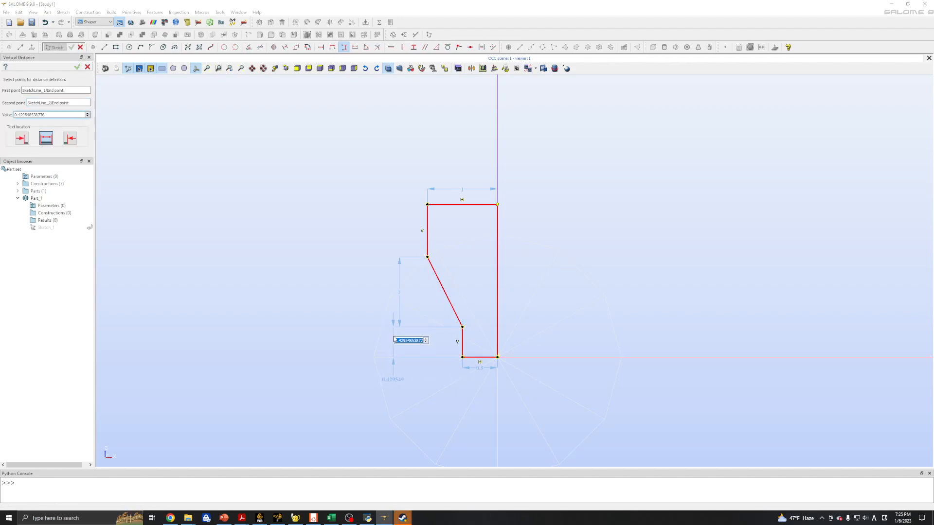
{"action": "type", "text": "1"}
{"action": "key", "text": "Return"}
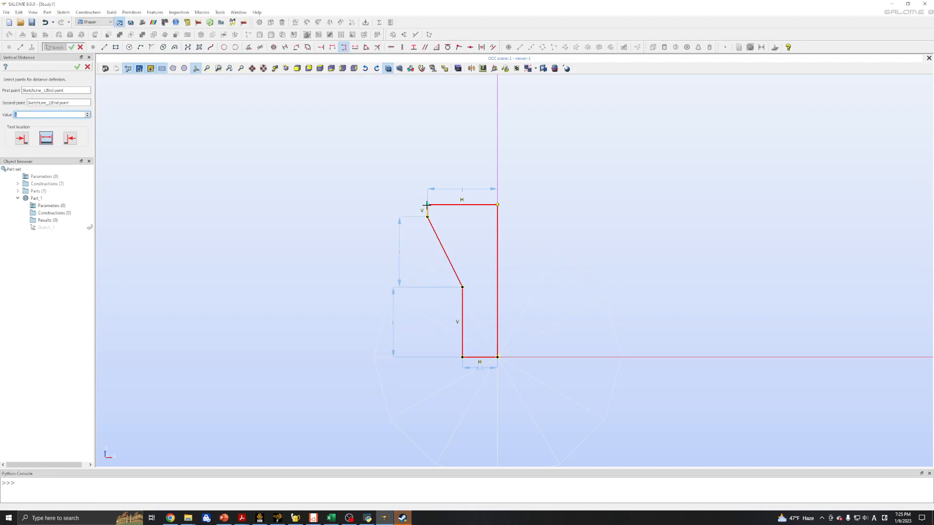
- Constrain the vertical distance between the end points of the upper outer vertical line to 1
{"action": "left_click", "coordinate": [426, 217]}
{"action": "left_click", "coordinate": [427, 204]}
{"action": "left_click", "coordinate": [400, 214]}
{"action": "type", "text": "1"}
{"action": "key", "text": "Return"}
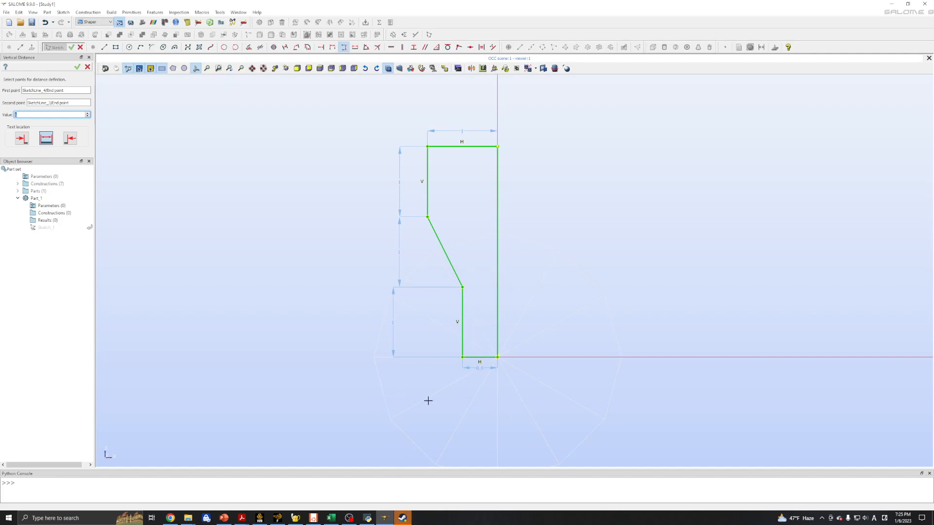
- Check the body diameter in the mixer drawing, set the top line's horizontal distance to 2, and finish the sketch
{"action": "left_click", "coordinate": [224, 518]}
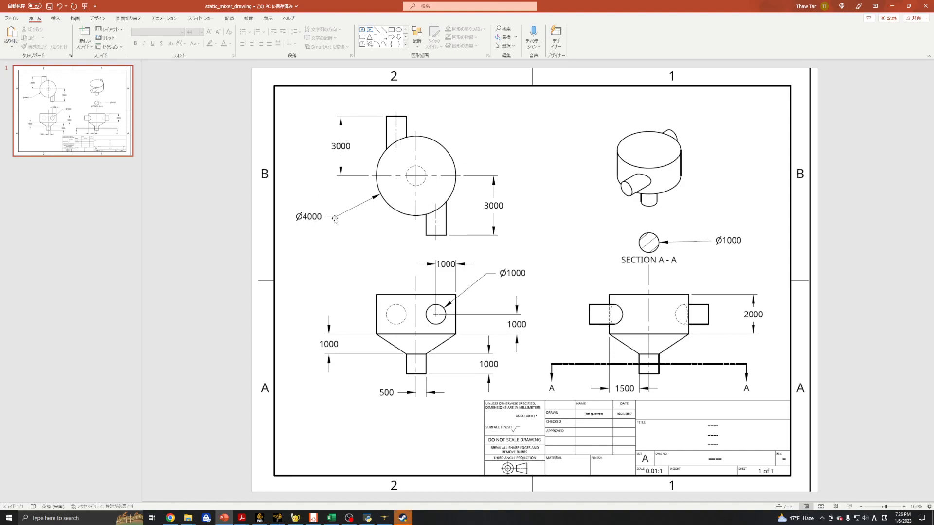
{"action": "mouse_move", "coordinate": [333, 521]}
{"action": "left_click", "coordinate": [384, 519]}
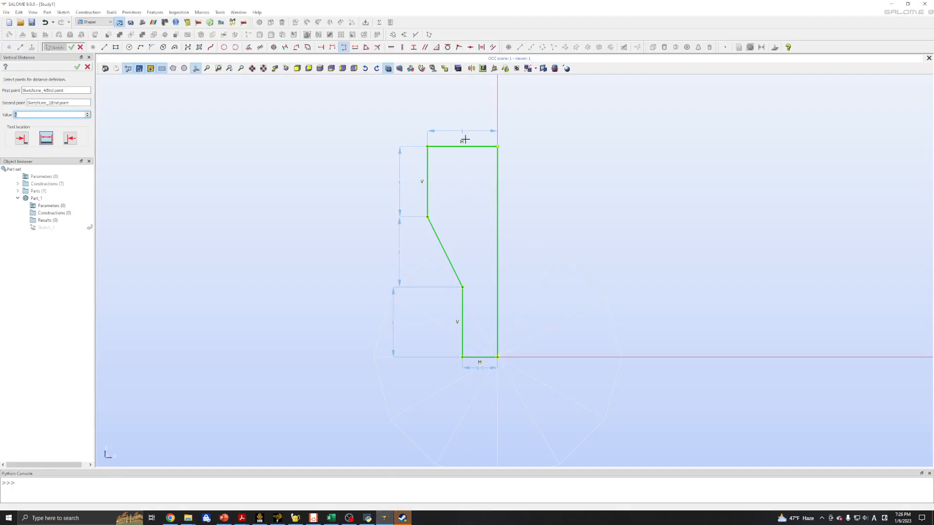
{"action": "left_click", "coordinate": [342, 48]}
{"action": "double_click", "coordinate": [463, 134]}
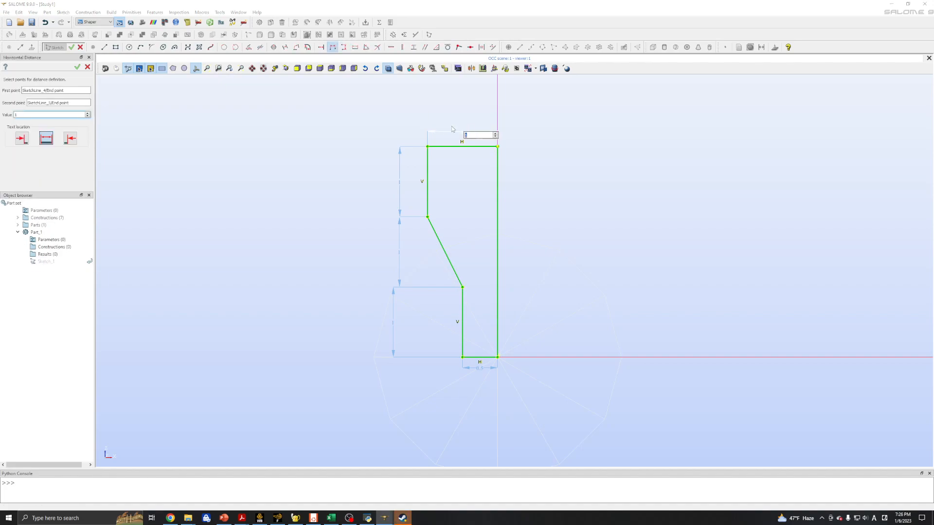
{"action": "type", "text": "2"}
{"action": "key", "text": "Return"}
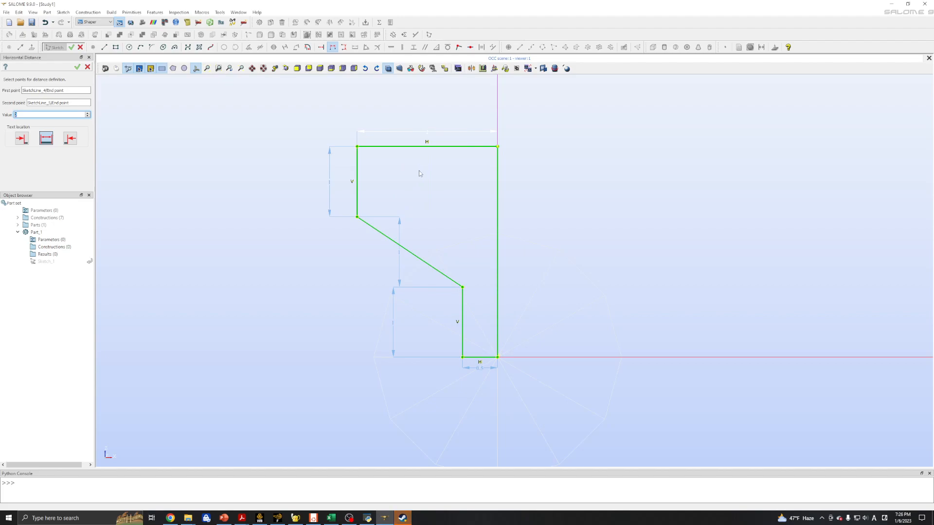
{"action": "left_click", "coordinate": [77, 67]}
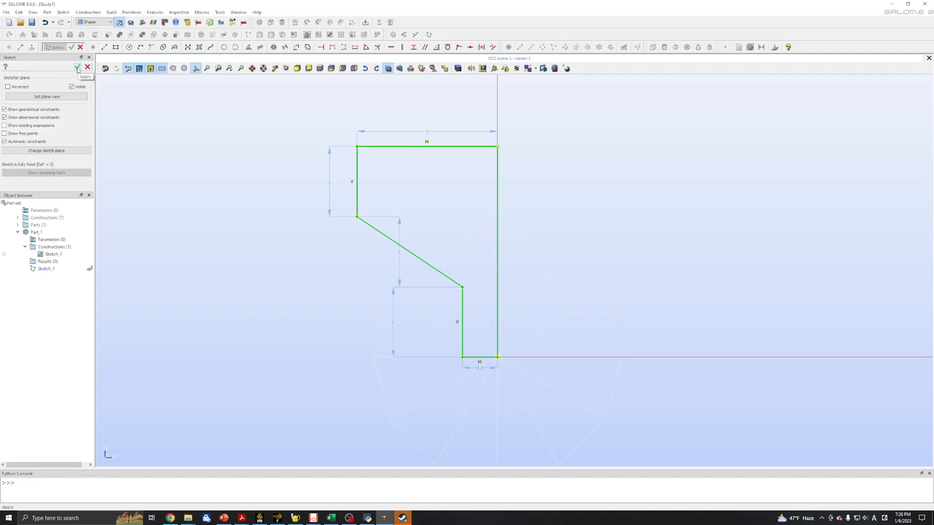
{"action": "left_click", "coordinate": [77, 68]}
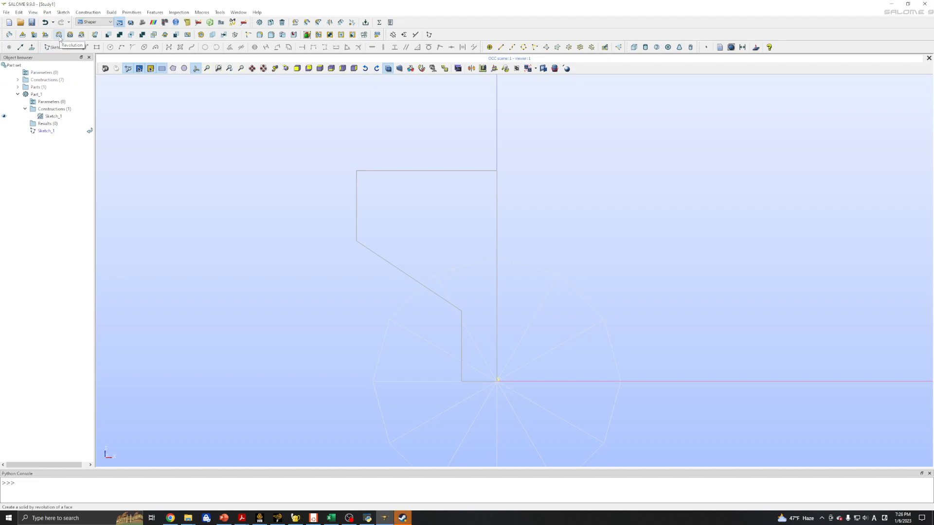
- Revolve the half-profile face 360° about its vertical axis line to form the mixer body
{"action": "left_click", "coordinate": [59, 38]}
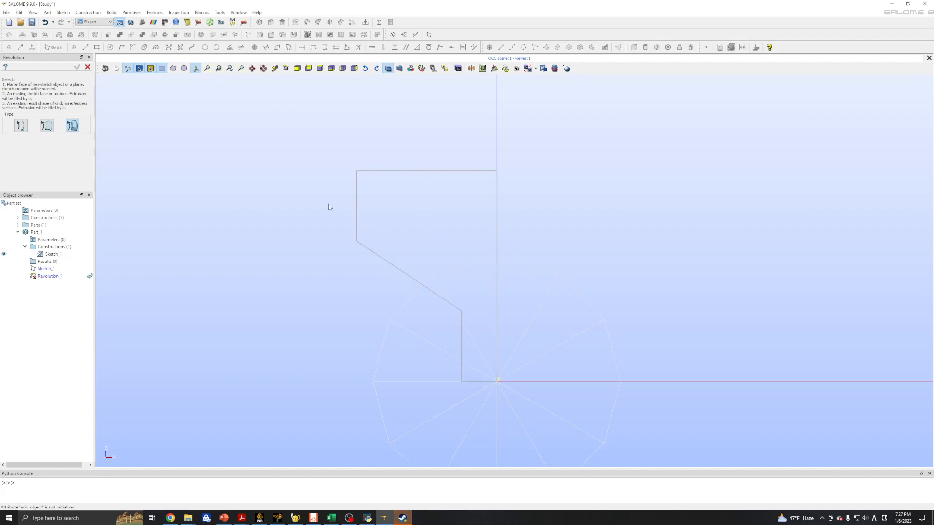
{"action": "left_click", "coordinate": [427, 233]}
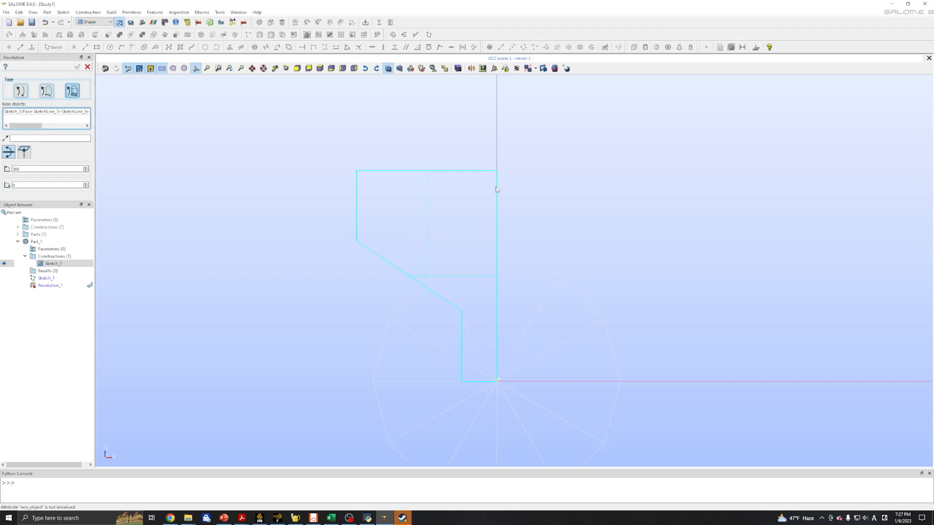
{"action": "left_click", "coordinate": [20, 141]}
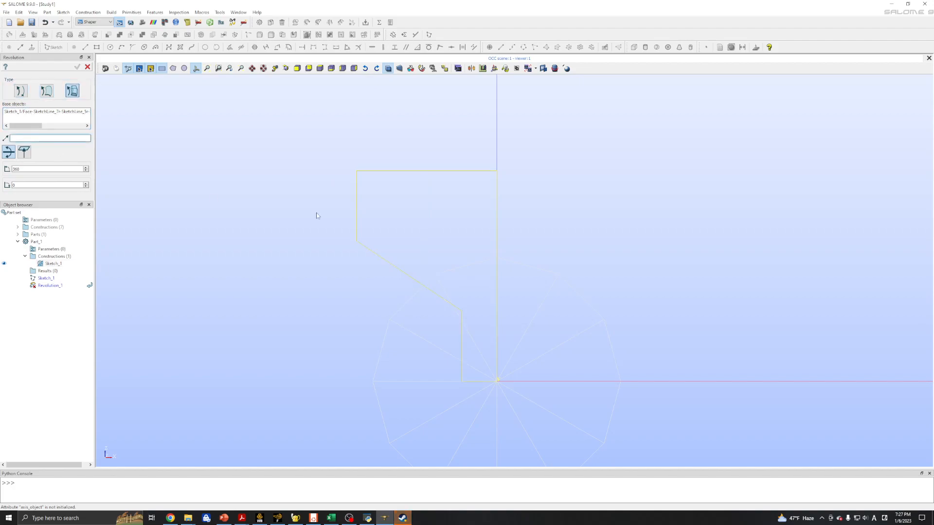
{"action": "left_click", "coordinate": [497, 239]}
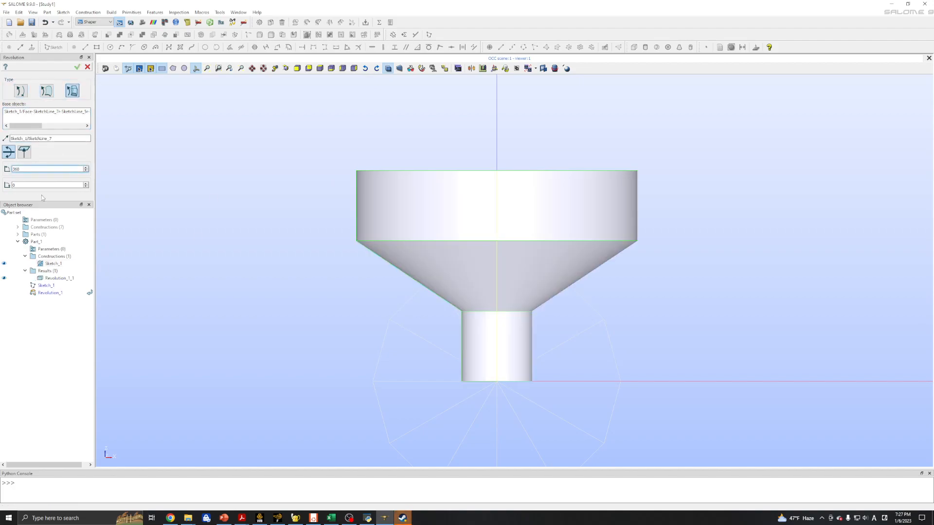
{"action": "left_click", "coordinate": [77, 67]}
{"action": "middle_click_drag", "start_coordinate": [314, 210], "coordinate": [314, 269]}
{"action": "scroll", "coordinate": [314, 265], "scroll_direction": "up", "scroll_amount": 5}
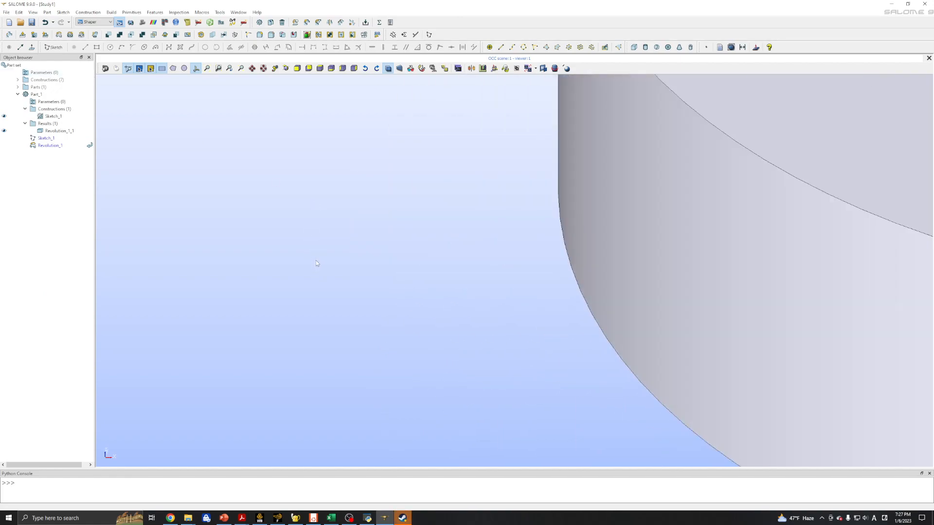
{"action": "scroll", "coordinate": [314, 265], "scroll_direction": "down", "scroll_amount": 8}
{"action": "mouse_move", "coordinate": [349, 279]}
{"action": "middle_mouse_down"}
{"action": "mouse_move", "coordinate": [350, 194]}
{"action": "mouse_move", "coordinate": [356, 213]}
{"action": "middle_mouse_up"}
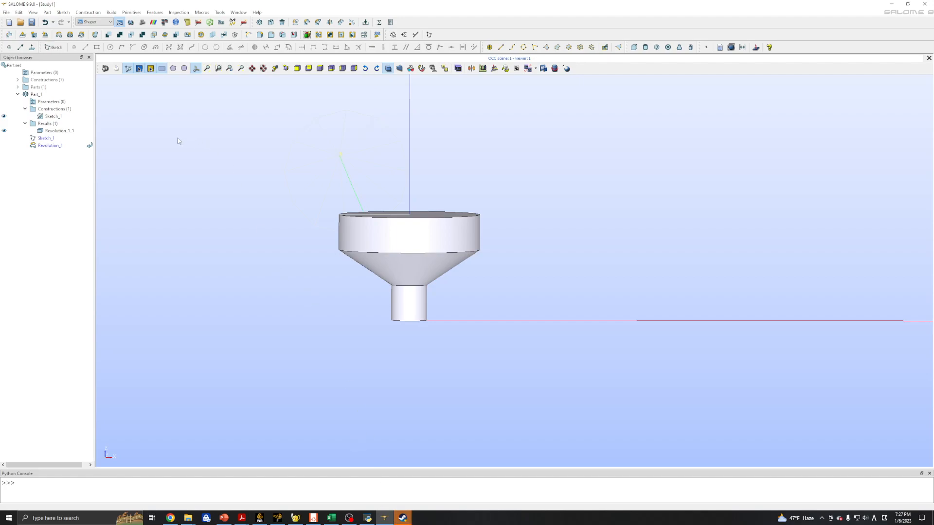
- Hide the revolved body and, after checking the inlet pipes in the drawing, start a new sketch on the XZ plane viewed face-on
{"action": "left_click", "coordinate": [4, 130]}
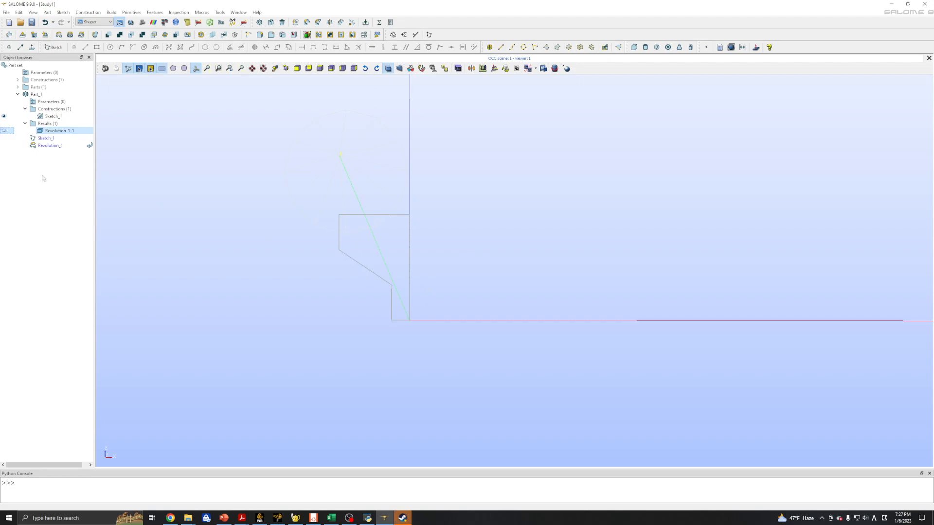
{"action": "left_click", "coordinate": [224, 518]}
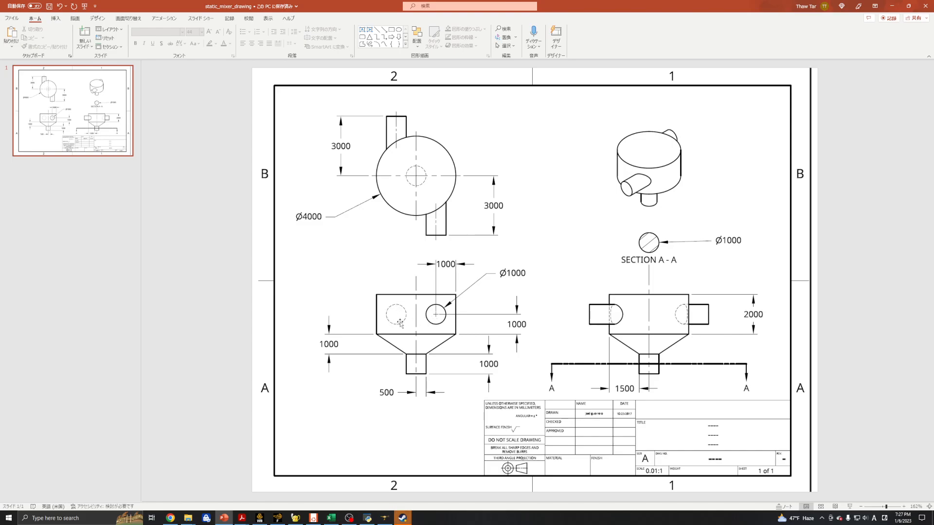
{"action": "left_click", "coordinate": [384, 518]}
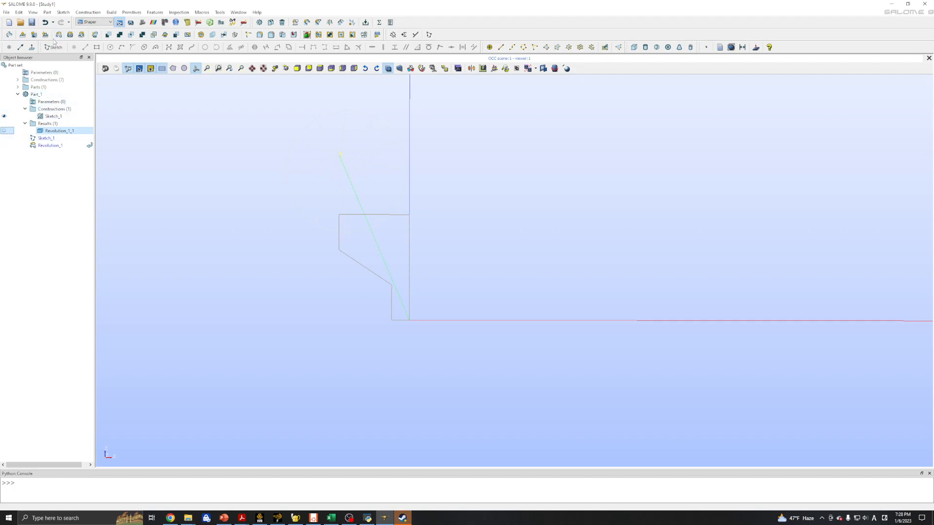
{"action": "left_click", "coordinate": [63, 12]}
{"action": "left_click", "coordinate": [69, 22]}
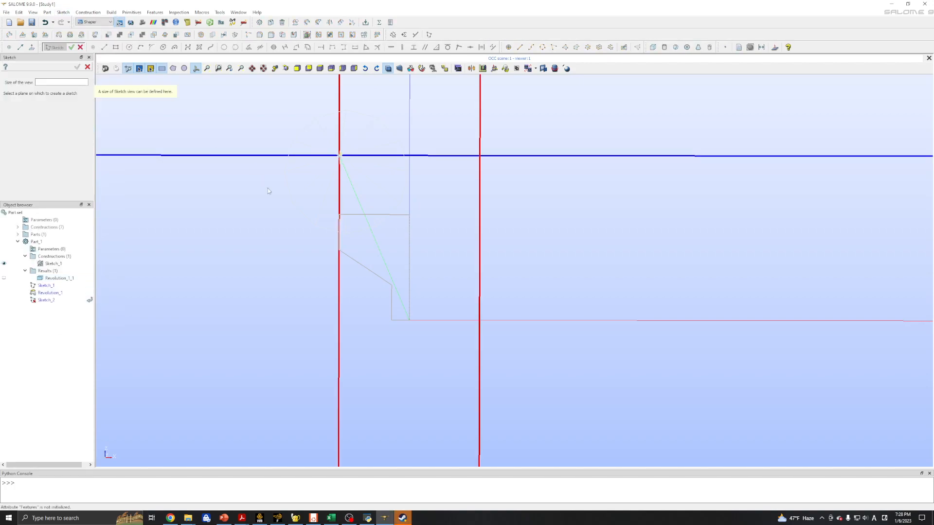
{"action": "left_click", "coordinate": [267, 197]}
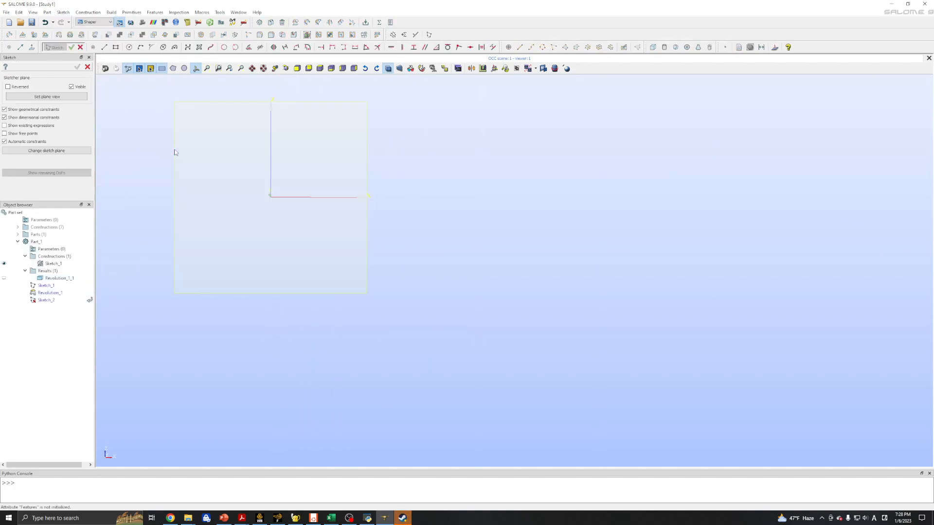
{"action": "left_click", "coordinate": [46, 96]}
{"action": "scroll", "coordinate": [483, 277], "scroll_direction": "up", "scroll_amount": 5}
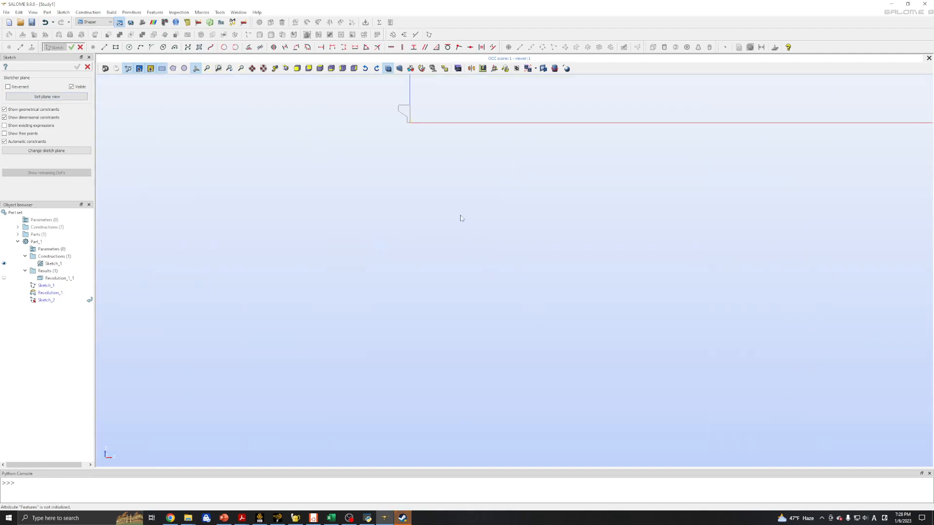
{"action": "scroll", "coordinate": [494, 244], "scroll_direction": "up", "scroll_amount": 6}
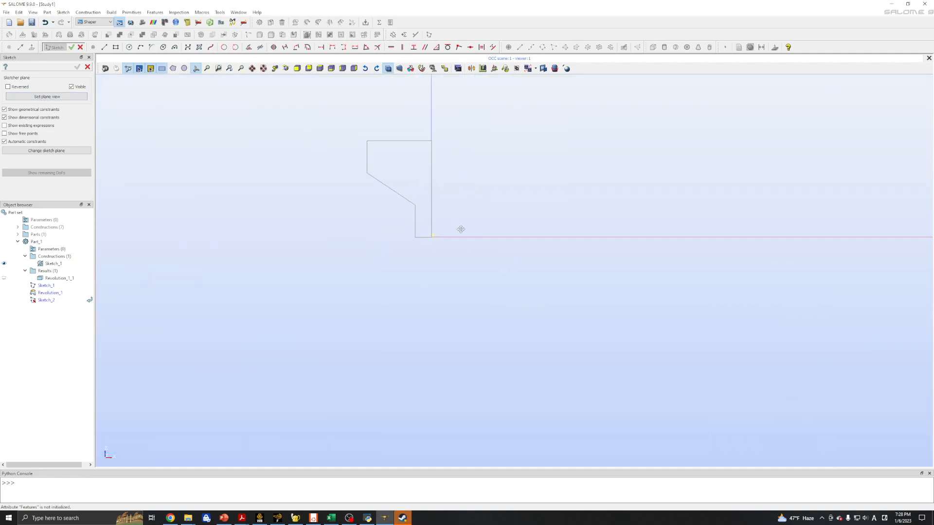
- Draw a circle inside the upper part of the half-profile and constrain its radius to 0.5
{"action": "scroll", "coordinate": [526, 300], "scroll_direction": "down", "scroll_amount": 2}
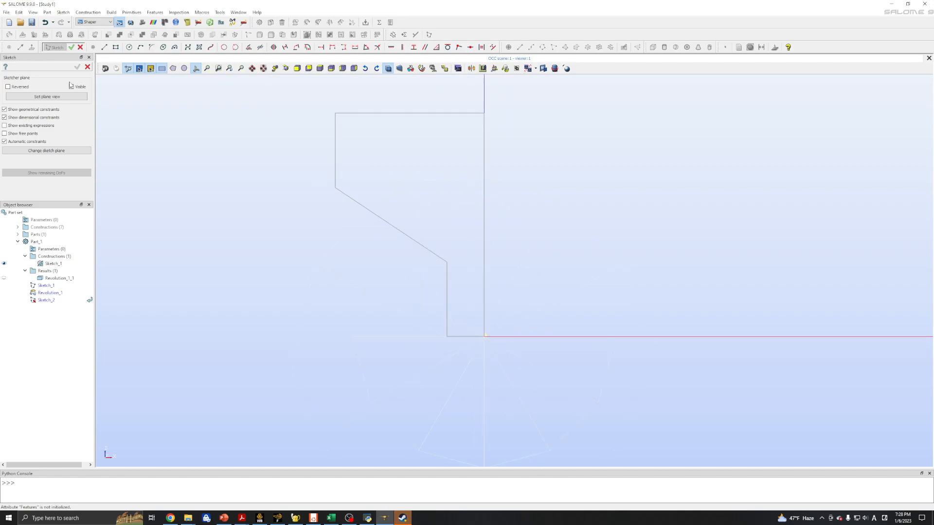
{"action": "left_click", "coordinate": [129, 47]}
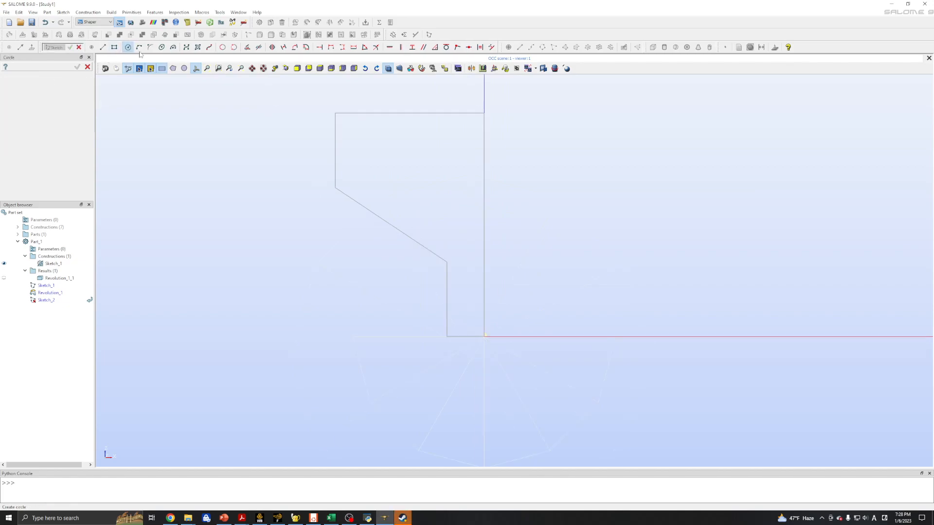
{"action": "left_click", "coordinate": [369, 144]}
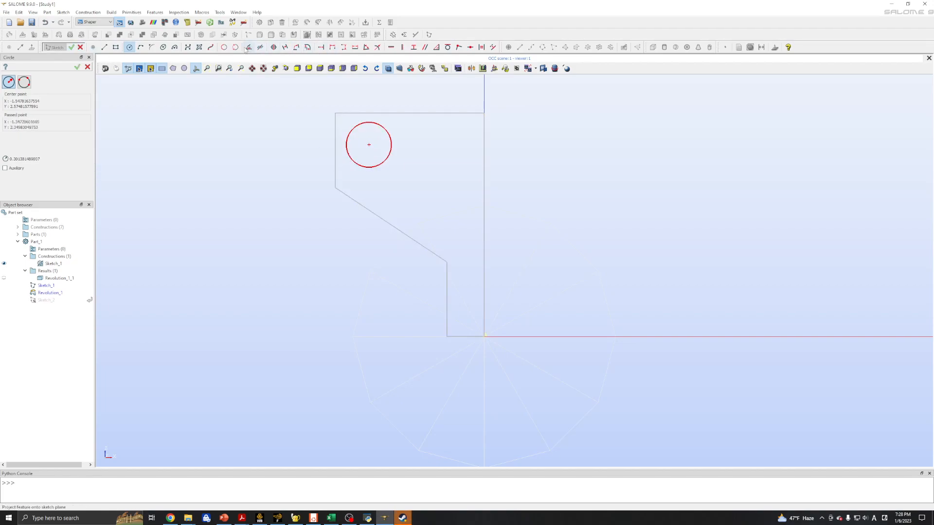
{"action": "left_click", "coordinate": [377, 47]}
{"action": "left_click", "coordinate": [356, 128]}
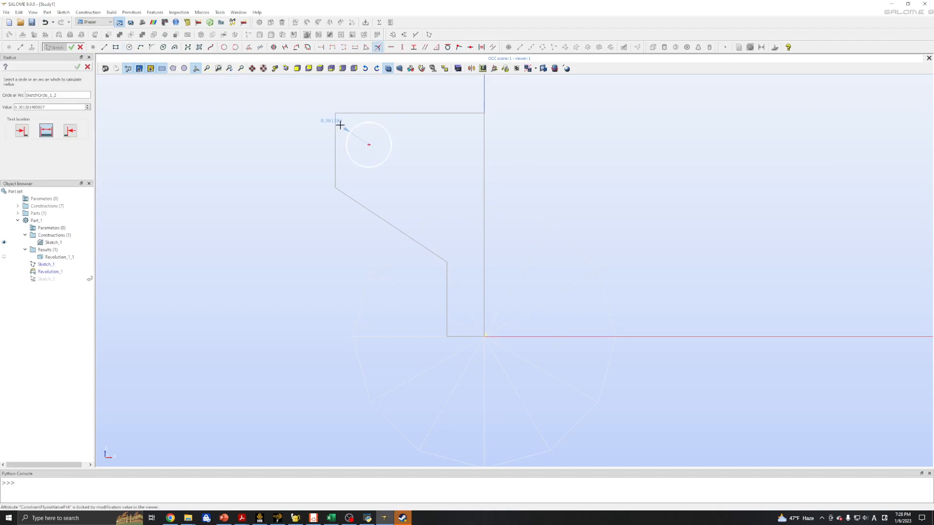
{"action": "left_click", "coordinate": [324, 137]}
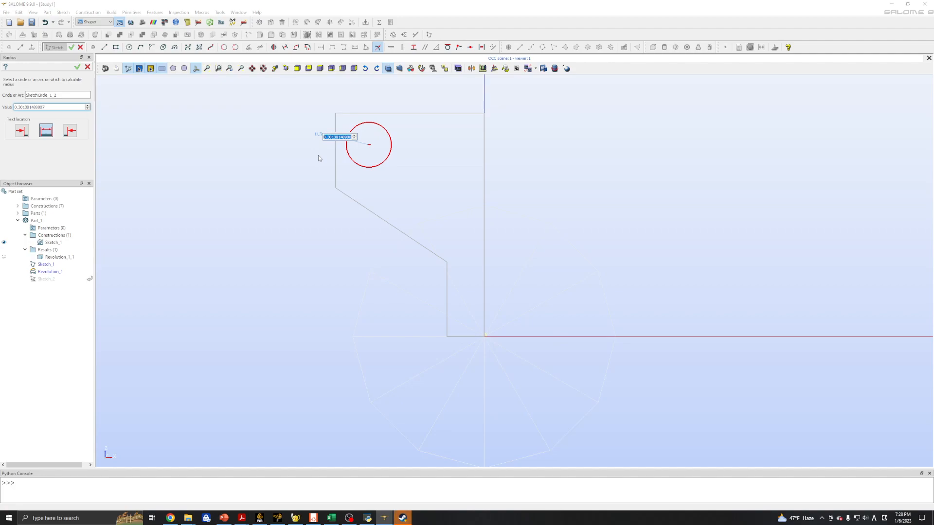
{"action": "type", "text": "0.5"}
{"action": "key", "text": "Return"}
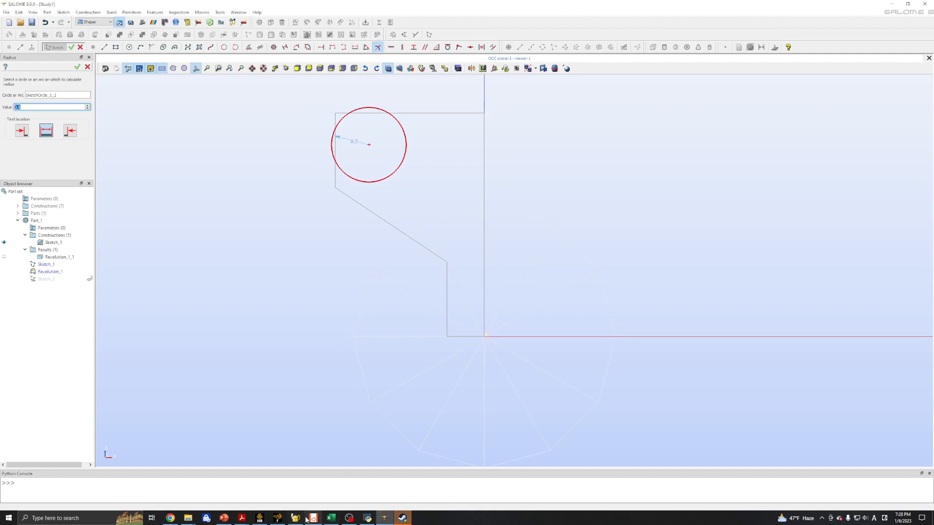
- Check the inlet position in the mixer drawing and set the distance from the circle's centre to the profile's outer vertical line to 1
{"action": "left_click", "coordinate": [224, 518]}
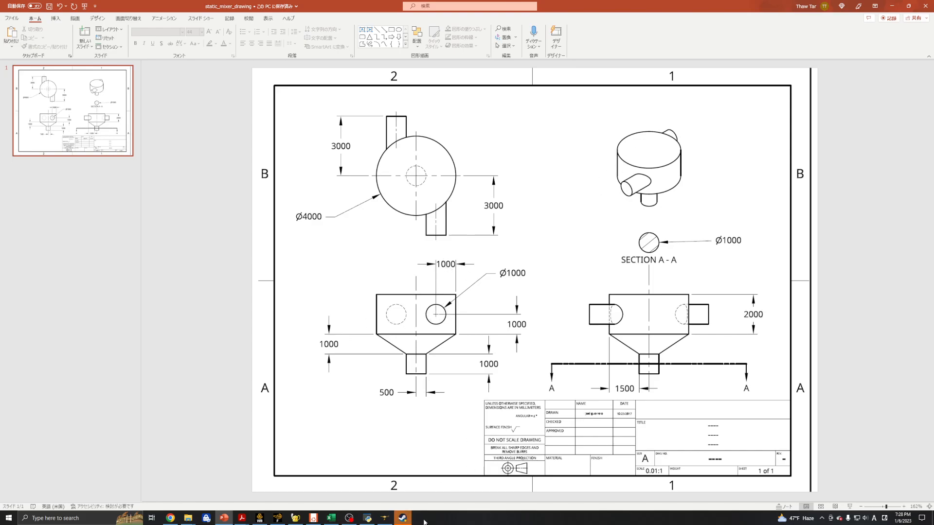
{"action": "left_click", "coordinate": [384, 518]}
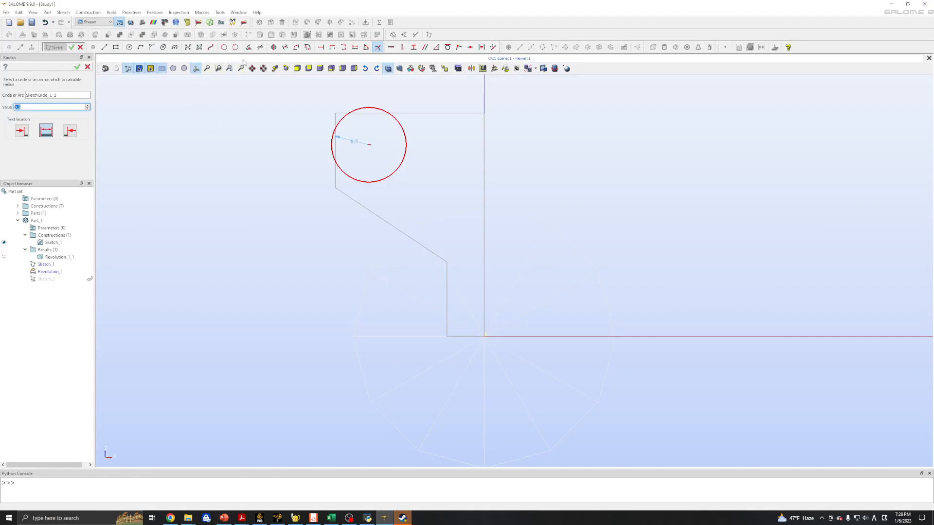
{"action": "left_click", "coordinate": [321, 48]}
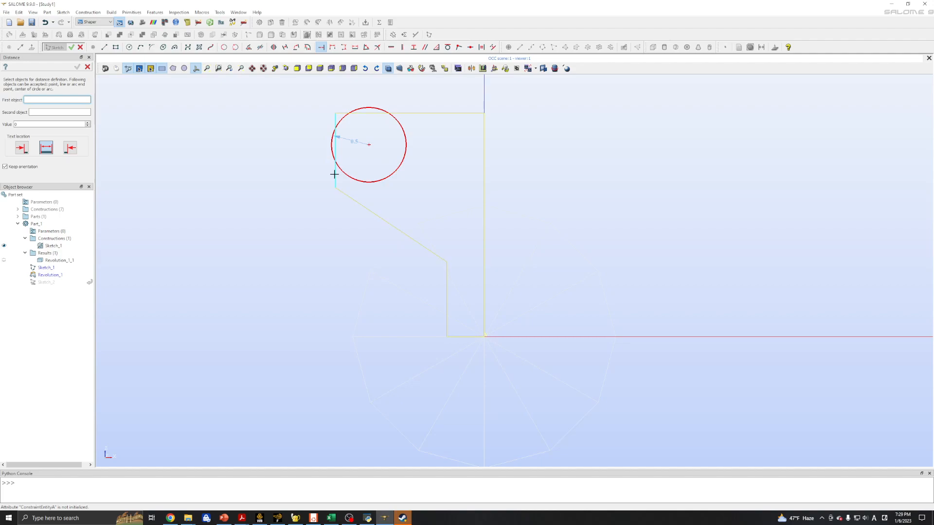
{"action": "left_click", "coordinate": [369, 145]}
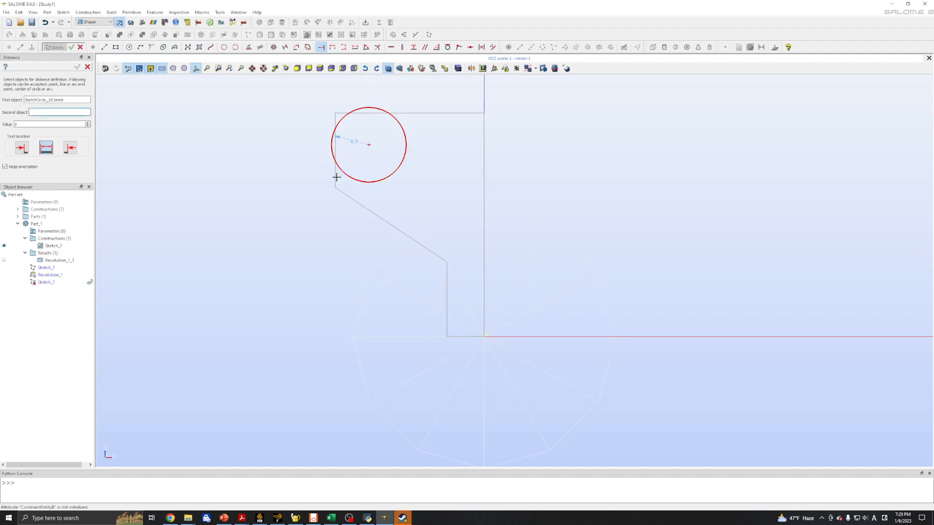
{"action": "left_click", "coordinate": [334, 175]}
{"action": "left_click", "coordinate": [354, 97]}
{"action": "type", "text": "1"}
{"action": "key", "text": "Return"}
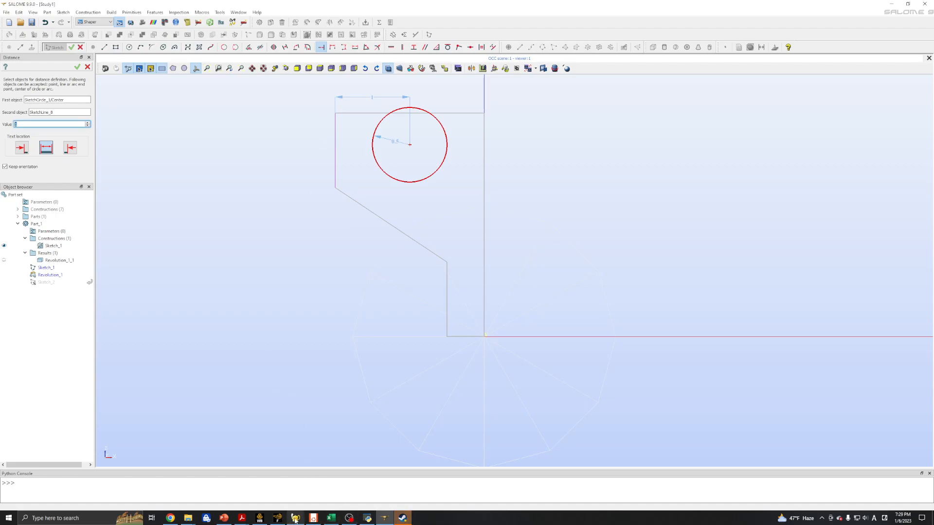
{"action": "left_click", "coordinate": [224, 518]}
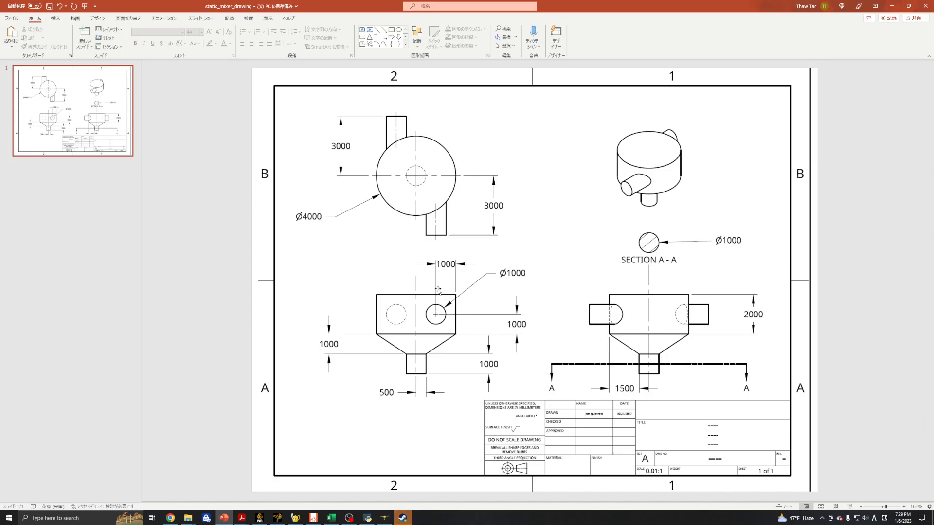
{"action": "key", "text": "alt+Tab"}
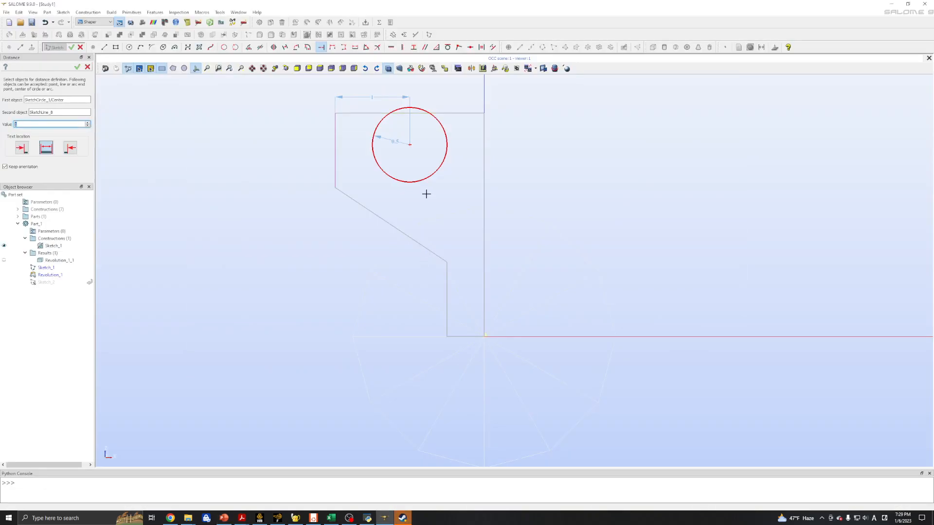
{"action": "left_click", "coordinate": [334, 49]}
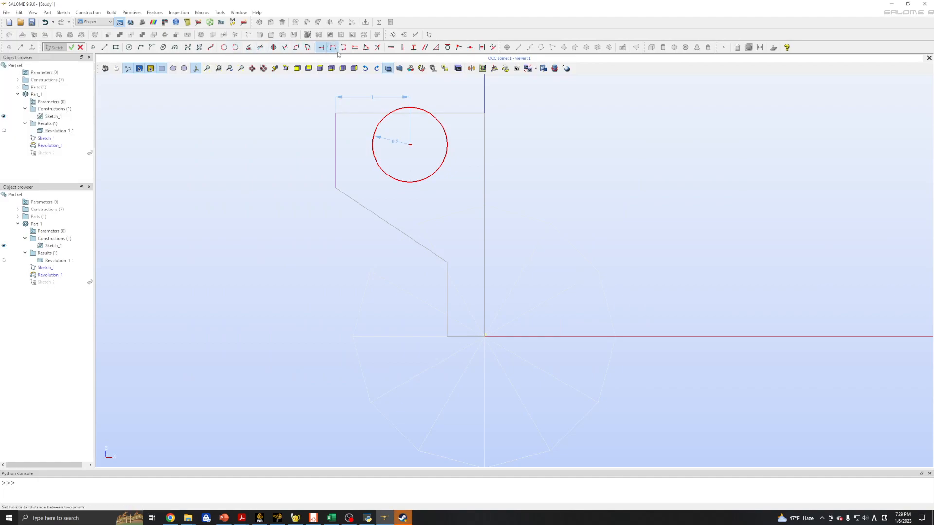
{"action": "left_click", "coordinate": [409, 145]}
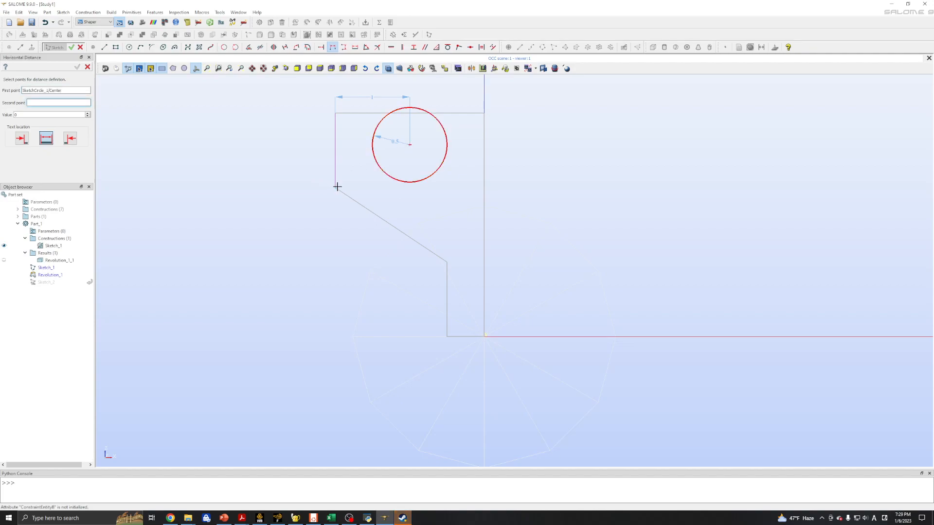
{"action": "left_click", "coordinate": [335, 187]}
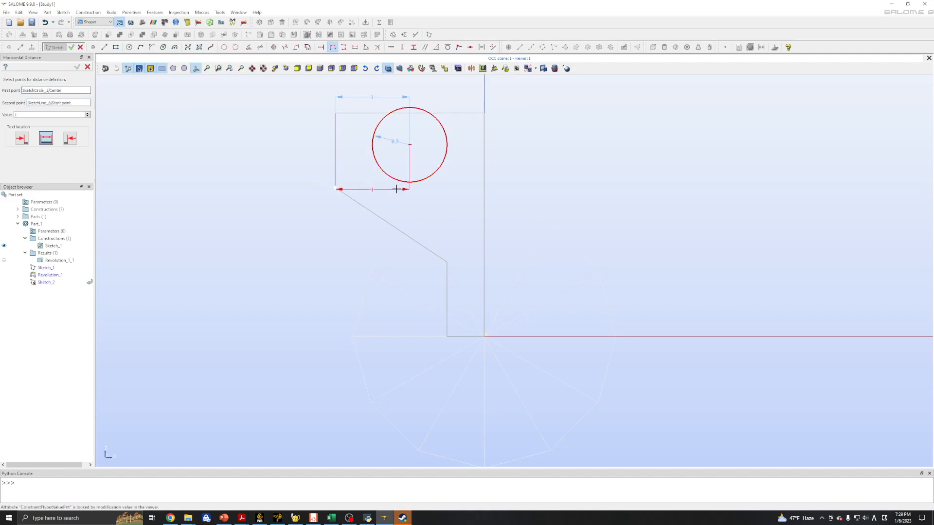
{"action": "key", "text": "Escape"}
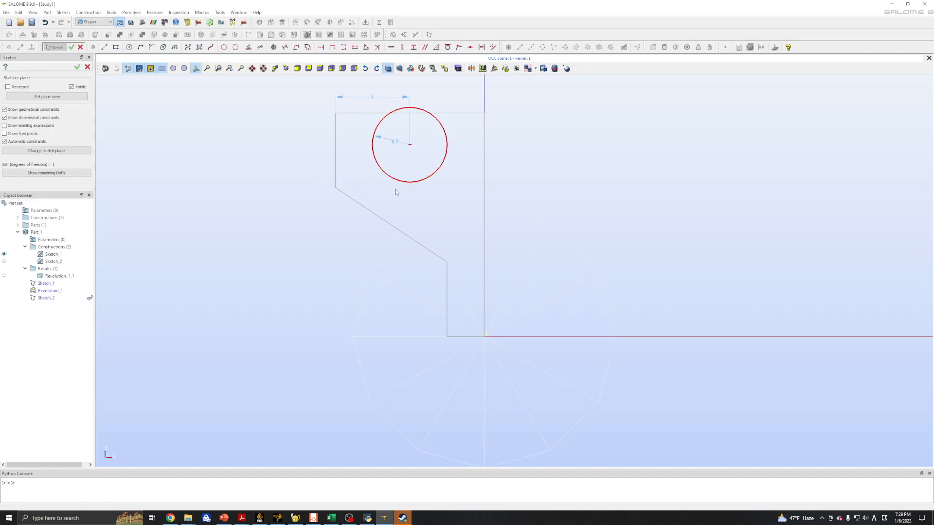
- Try a vertical distance of 1 between the circle's centre and the lower end point of the profile's outer vertical line
{"action": "left_click", "coordinate": [343, 47]}
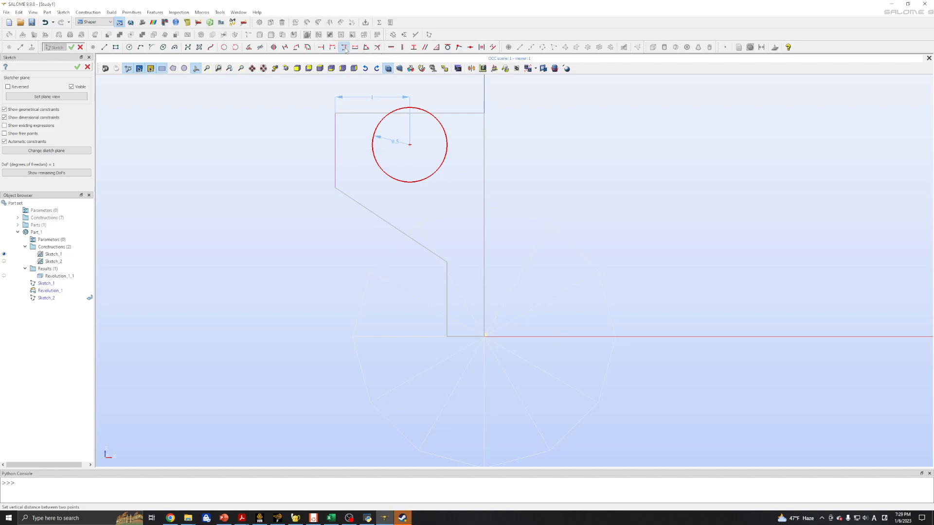
{"action": "left_click", "coordinate": [411, 145]}
{"action": "left_click", "coordinate": [336, 188]}
{"action": "left_click", "coordinate": [462, 193]}
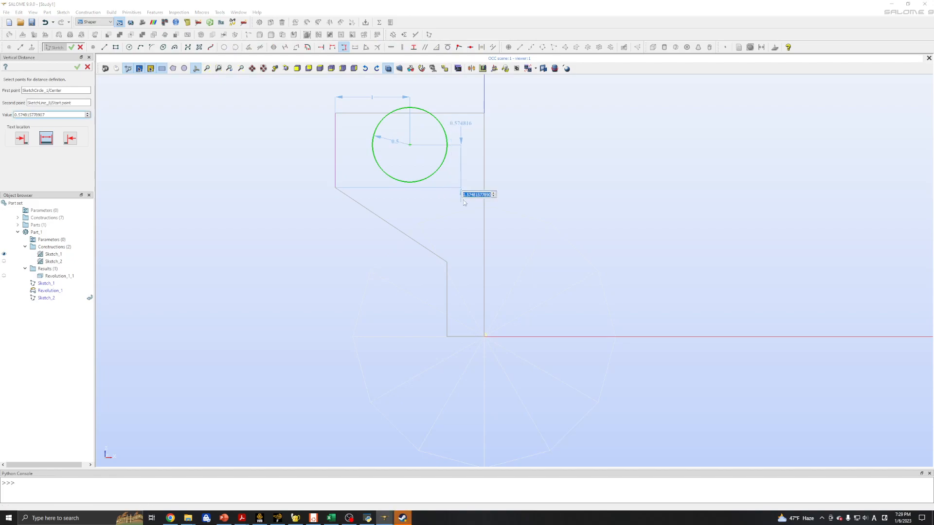
{"action": "type", "text": "1"}
{"action": "key", "text": "Return"}
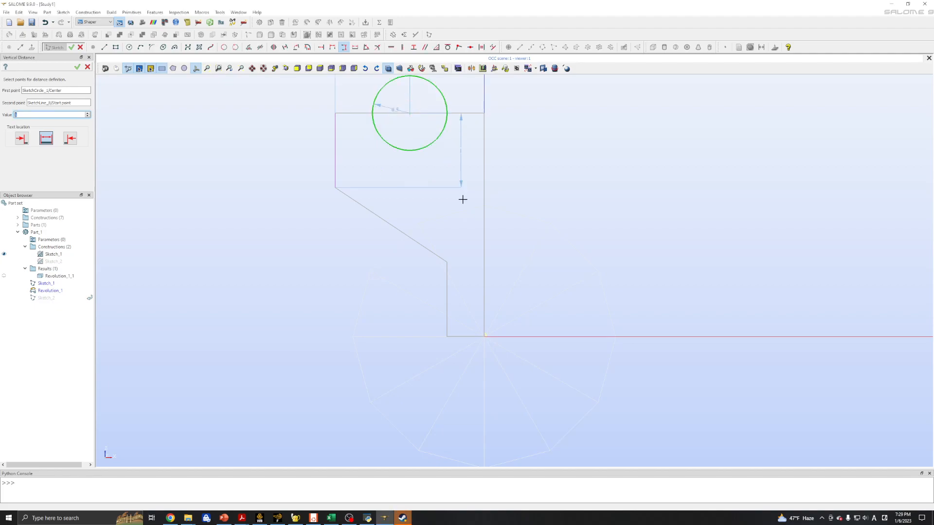
- Recheck the body height and inlet position in the mixer drawing, and discard the circle's vertical distance constraint
{"action": "mouse_move", "coordinate": [224, 518]}
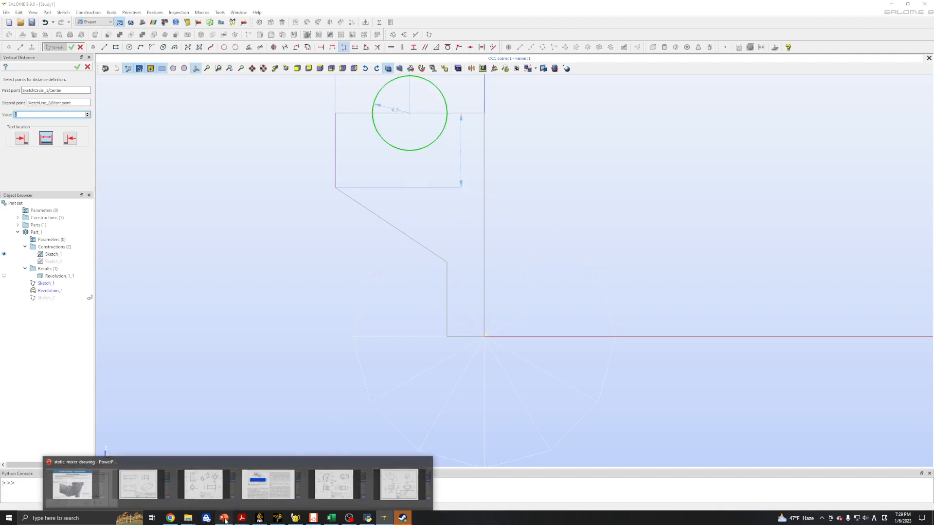
{"action": "left_click", "coordinate": [416, 483]}
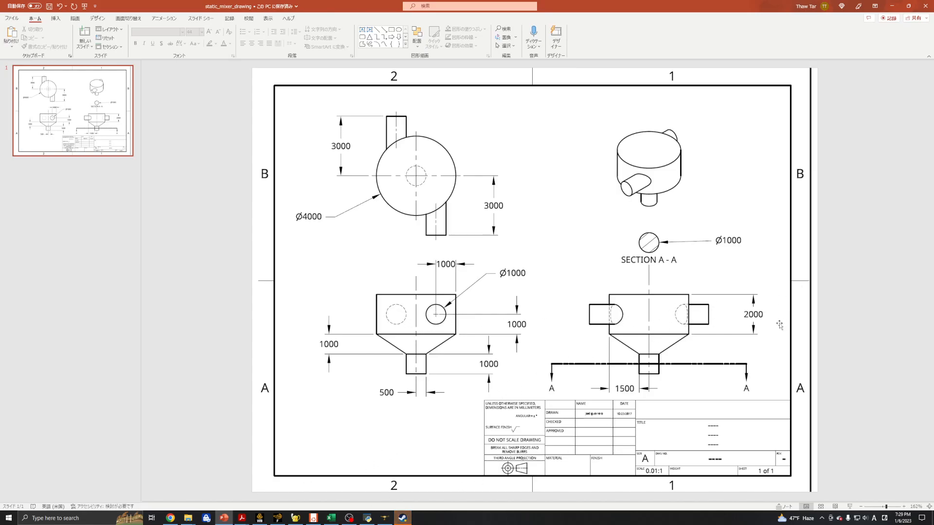
{"action": "left_click", "coordinate": [367, 519]}
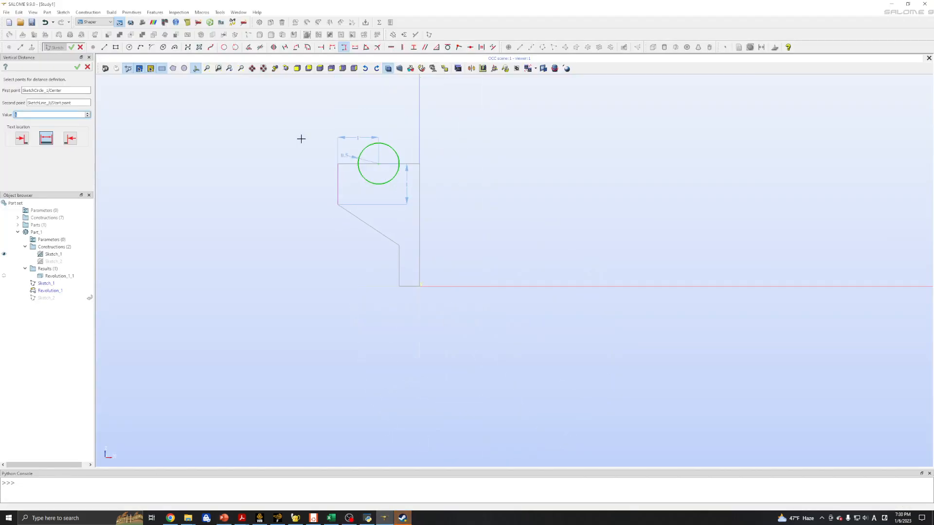
{"action": "left_click", "coordinate": [409, 197]}
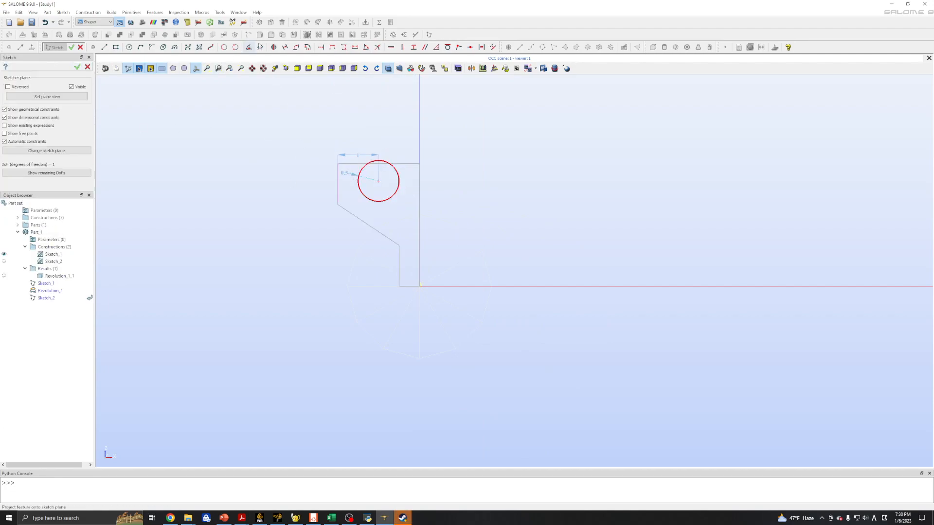
- Constrain the vertical distance from the circle's centre to the lower end point of the outer vertical line to 1
{"action": "left_click", "coordinate": [344, 47]}
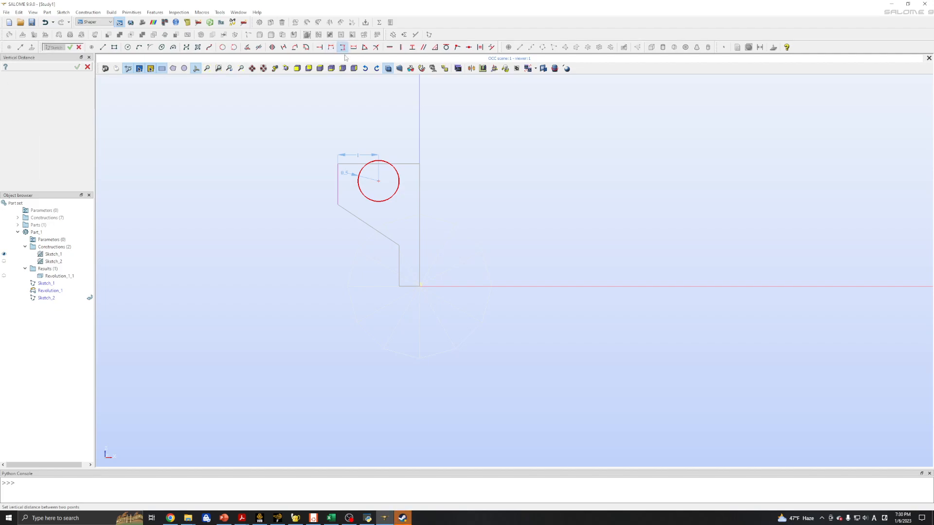
{"action": "left_click", "coordinate": [378, 180]}
{"action": "left_click", "coordinate": [338, 204]}
{"action": "left_click", "coordinate": [404, 200]}
{"action": "type", "text": "1"}
{"action": "key", "text": "Return"}
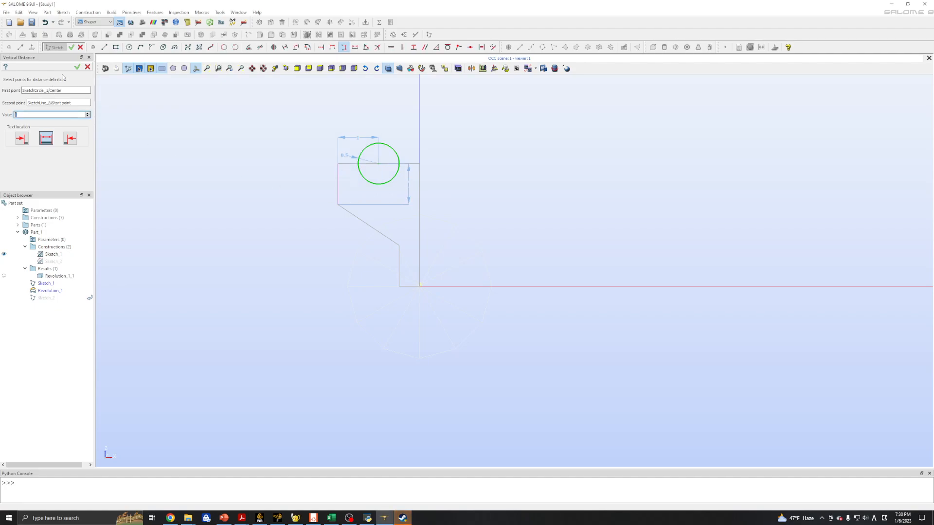
{"action": "left_click", "coordinate": [77, 67]}
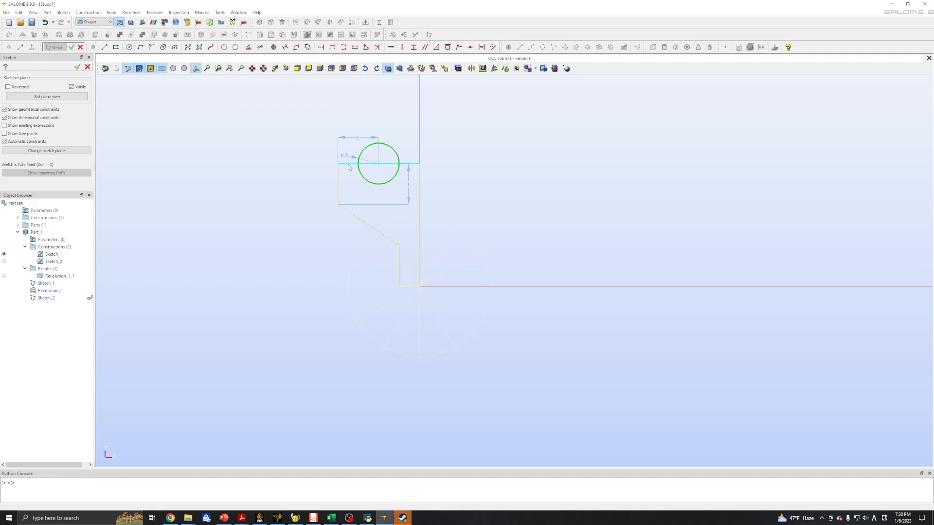
- Finish the inlet circle sketch
{"action": "scroll", "coordinate": [346, 164], "scroll_direction": "up", "scroll_amount": 4}
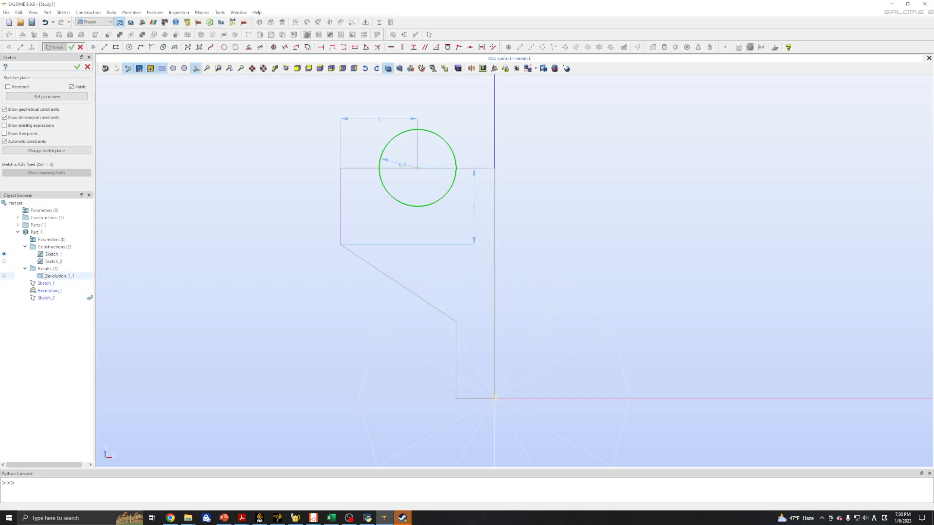
{"action": "left_click", "coordinate": [51, 256]}
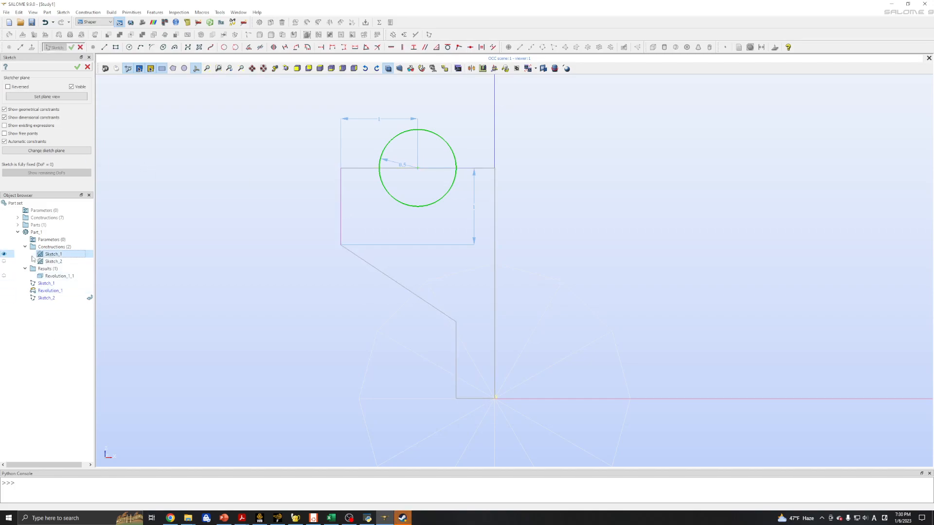
{"action": "right_click", "coordinate": [53, 255]}
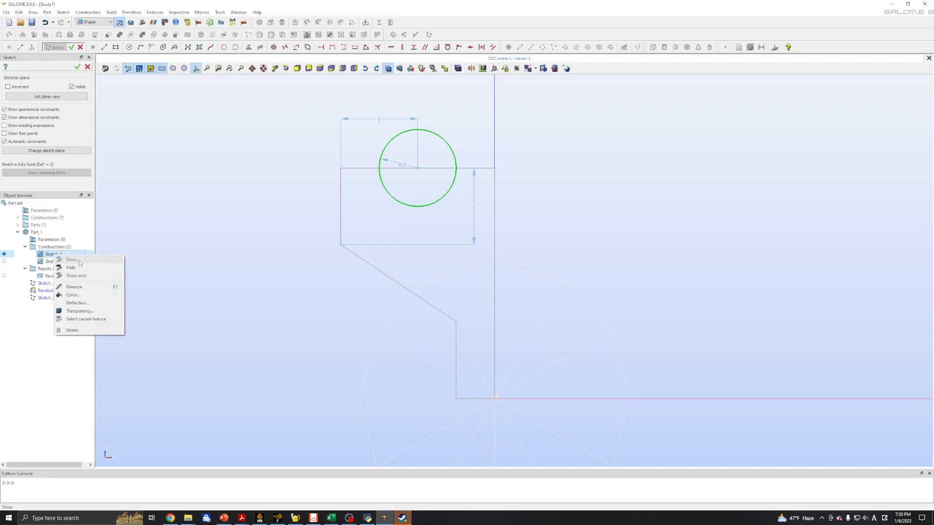
{"action": "left_click", "coordinate": [168, 214]}
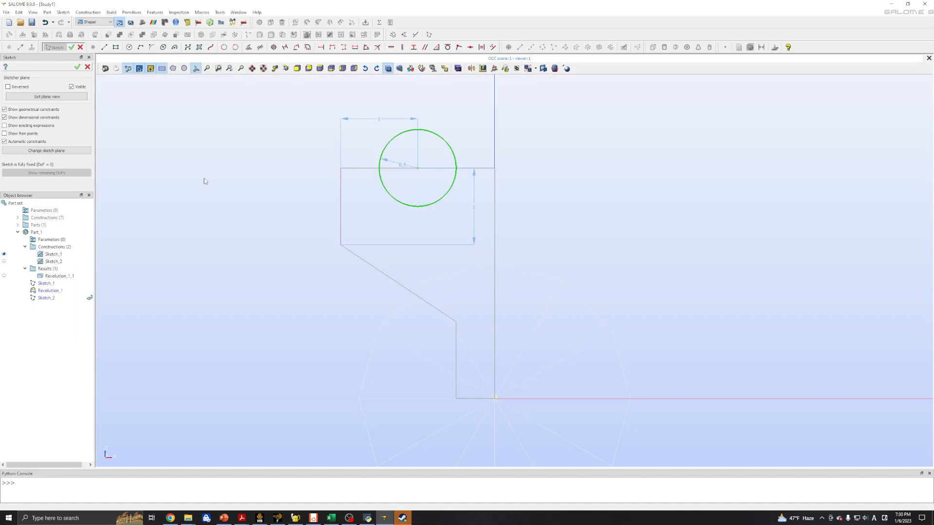
{"action": "left_click", "coordinate": [77, 68]}
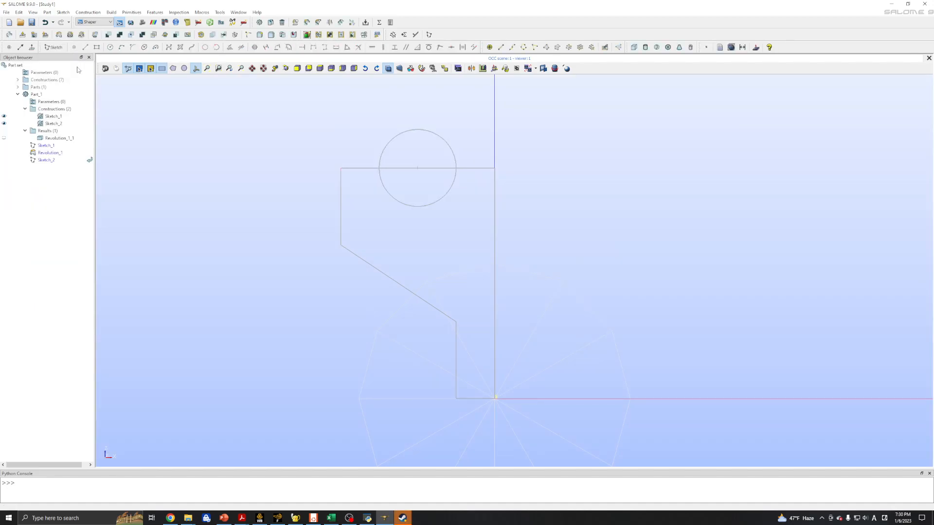
- Reopen Sketch_1, the body profile, and set the vertical distance of its upper outer line to 2
{"action": "left_click", "coordinate": [47, 146]}
{"action": "right_click", "coordinate": [46, 146]}
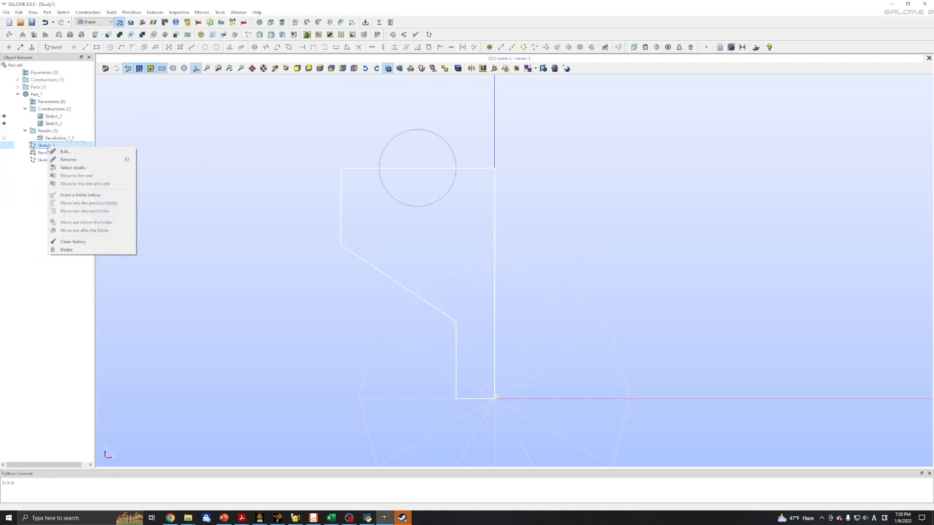
{"action": "left_click", "coordinate": [60, 152]}
{"action": "double_click", "coordinate": [311, 209]}
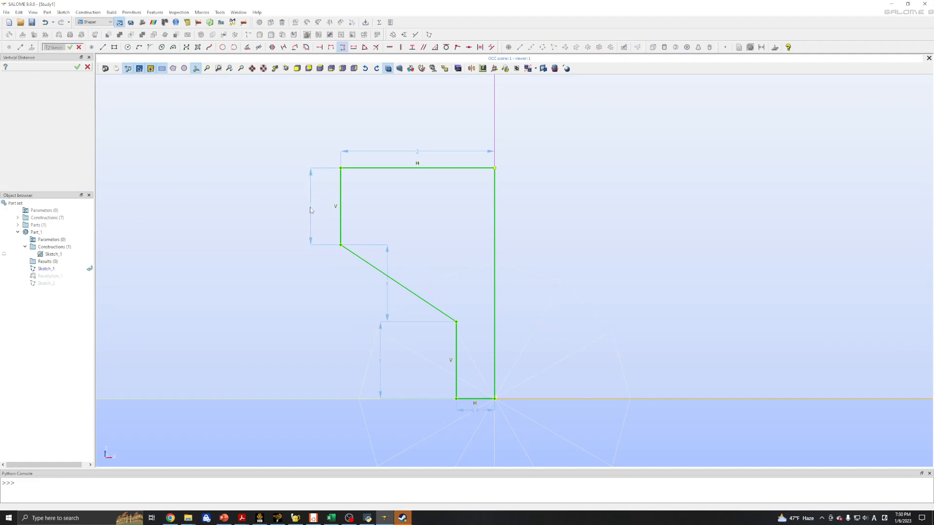
{"action": "type", "text": "2"}
{"action": "key", "text": "Return"}
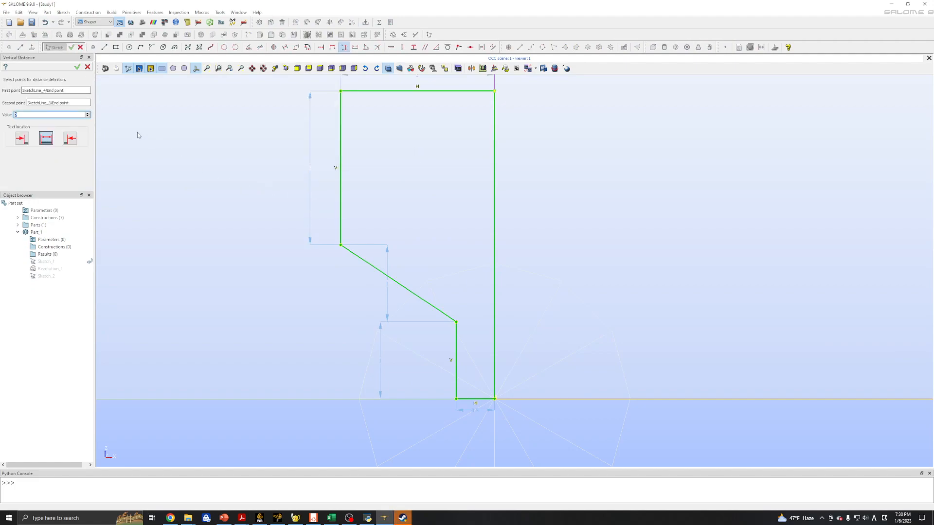
- Apply the height constraint on the body profile's outer line and finish editing Sketch_1
{"action": "left_click", "coordinate": [78, 67]}
{"action": "left_click", "coordinate": [78, 68]}
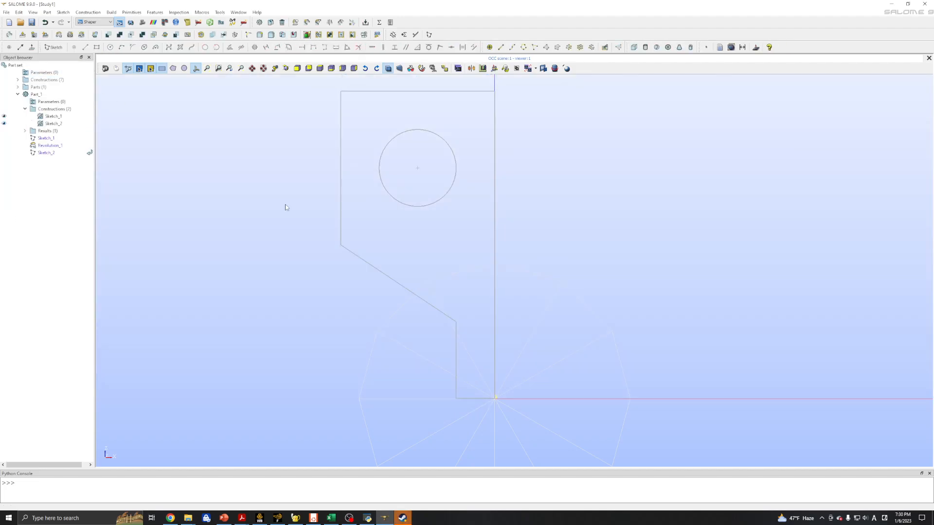
{"action": "scroll", "coordinate": [313, 218], "scroll_direction": "down", "scroll_amount": 3}
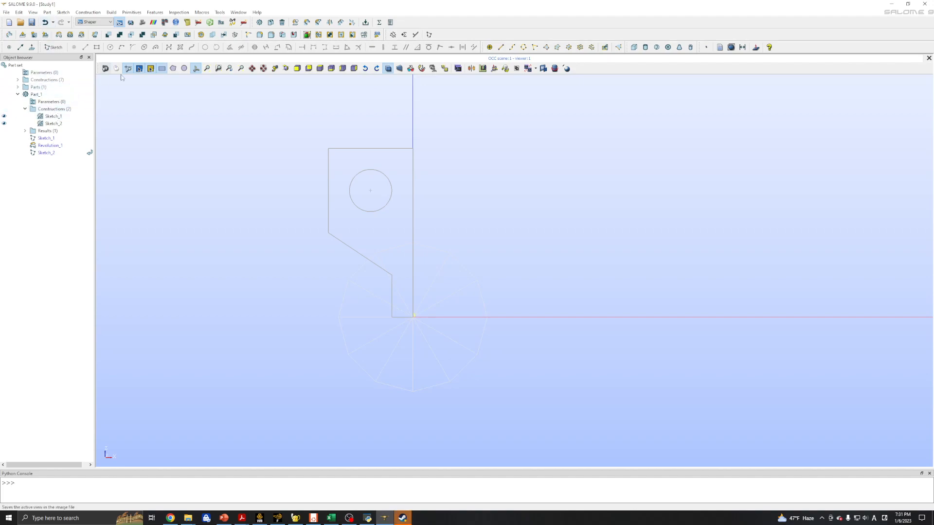
- Start a new sketch on the XZ plane, the same plane as the body profile and inlet circle
{"action": "left_click", "coordinate": [63, 12]}
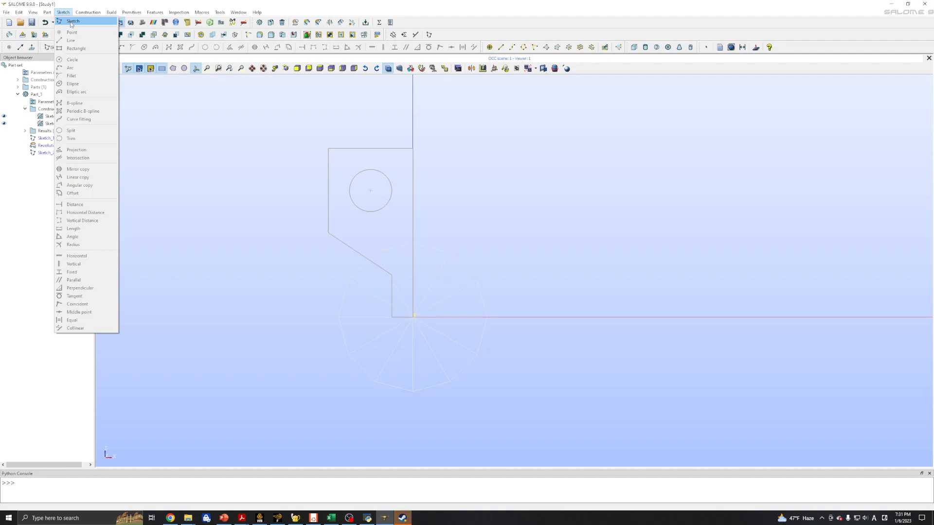
{"action": "left_click", "coordinate": [72, 22]}
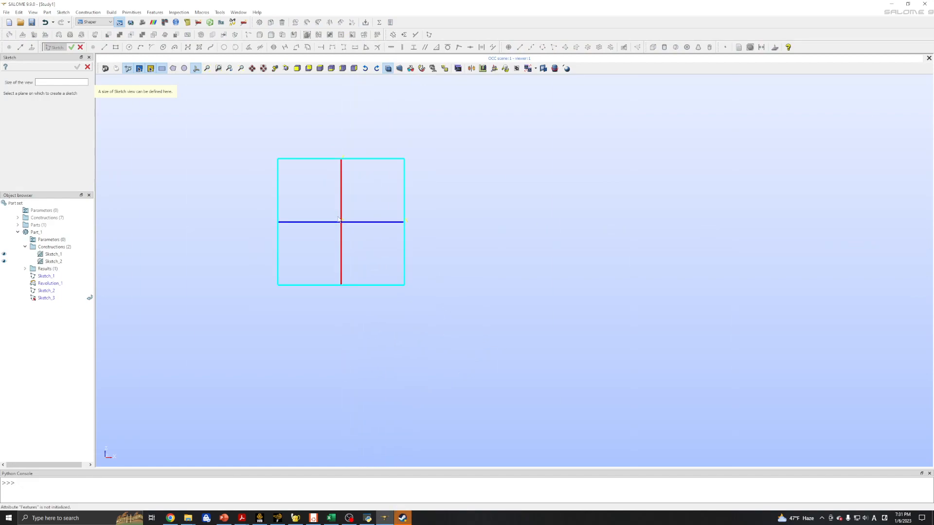
{"action": "left_click", "coordinate": [304, 162]}
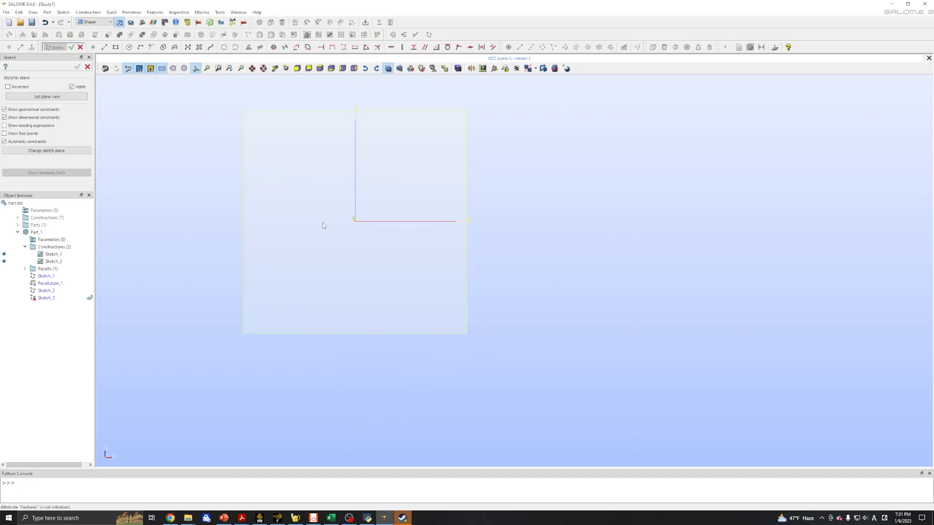
{"action": "scroll", "coordinate": [323, 223], "scroll_direction": "up", "scroll_amount": 5}
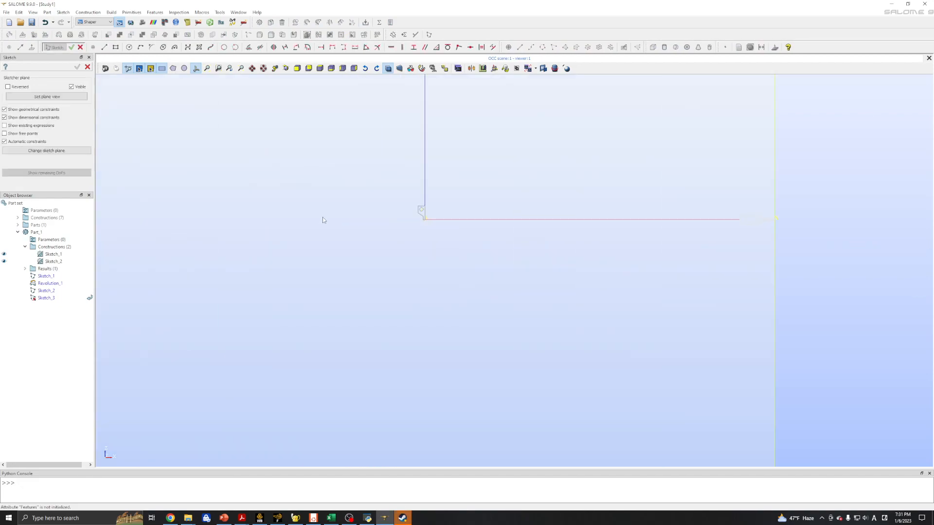
{"action": "left_click", "coordinate": [54, 97]}
{"action": "scroll", "coordinate": [421, 210], "scroll_direction": "up", "scroll_amount": 3}
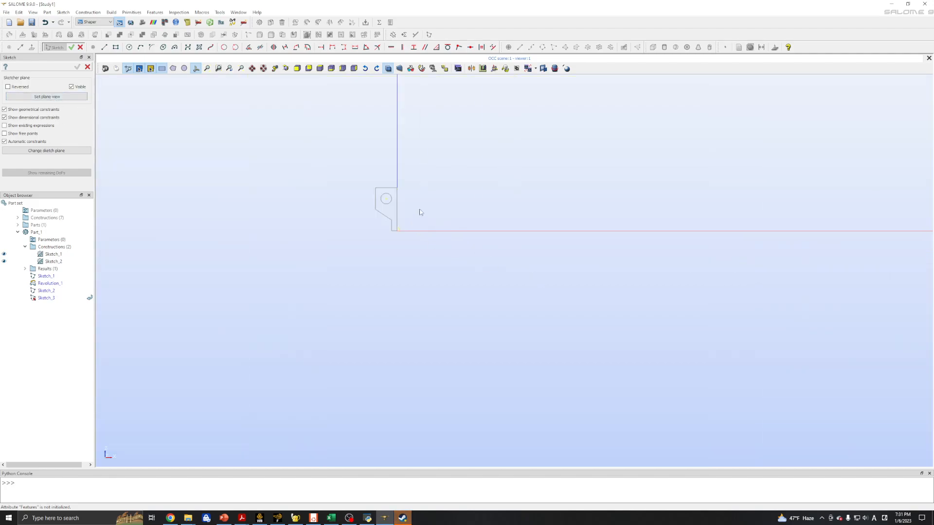
{"action": "scroll", "coordinate": [286, 190], "scroll_direction": "up", "scroll_amount": 2}
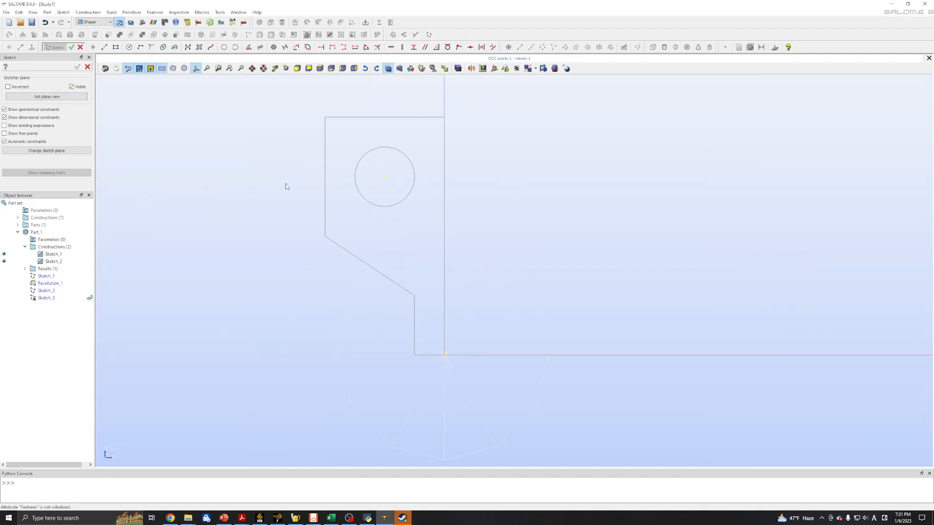
- Mirror the inlet circle about the body profile's vertical centre line and finish the sketch
{"action": "left_click", "coordinate": [357, 191]}
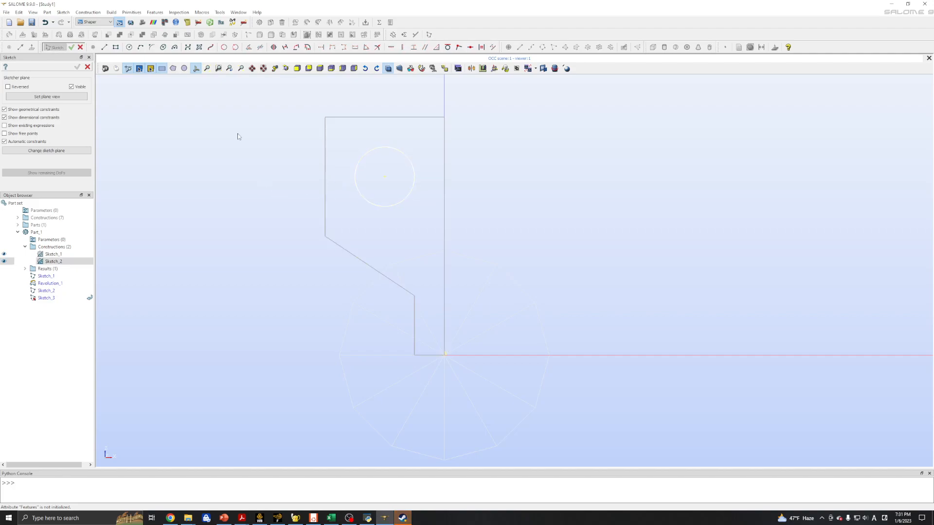
{"action": "left_click", "coordinate": [63, 13]}
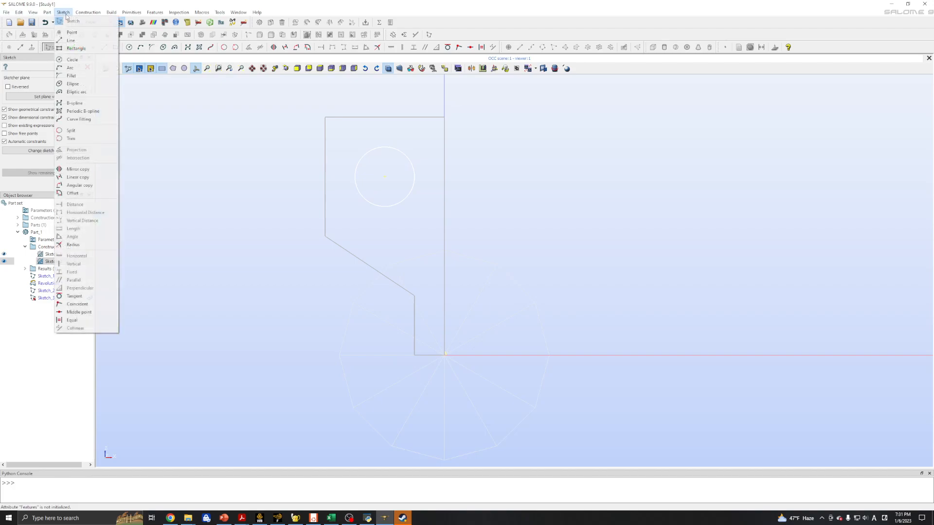
{"action": "left_click", "coordinate": [94, 172]}
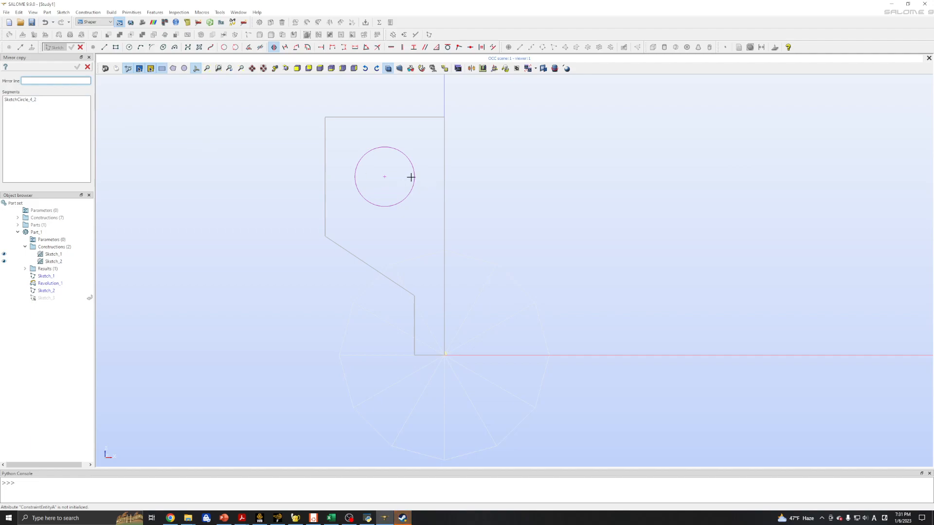
{"action": "left_click", "coordinate": [444, 194]}
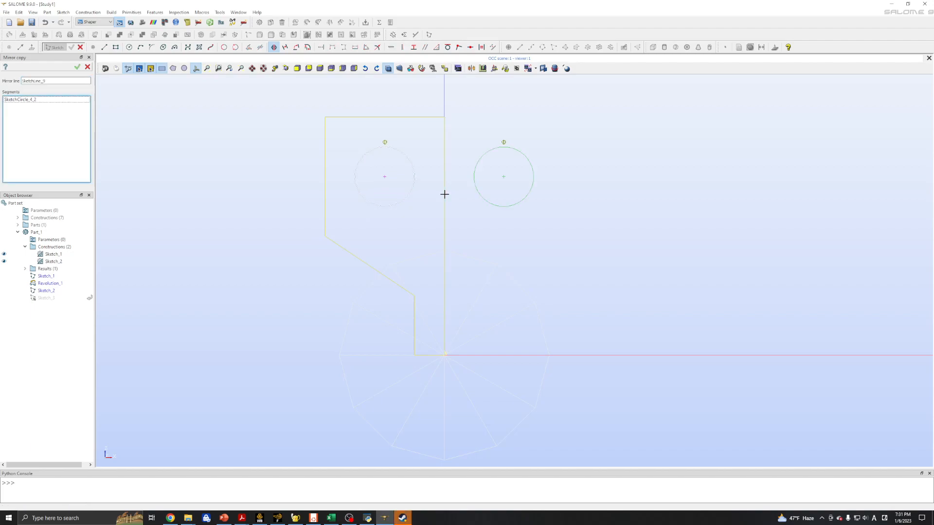
{"action": "left_click", "coordinate": [77, 67]}
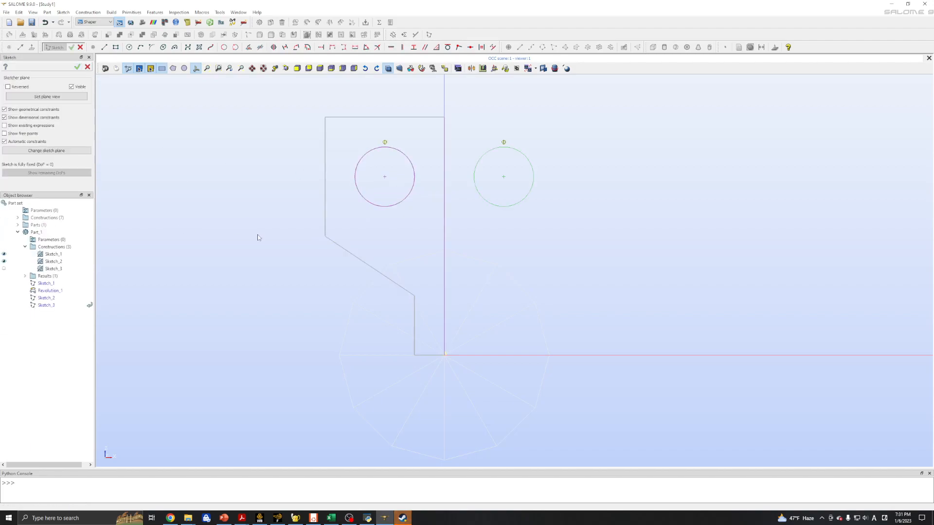
{"action": "scroll", "coordinate": [277, 234], "scroll_direction": "down", "scroll_amount": 3}
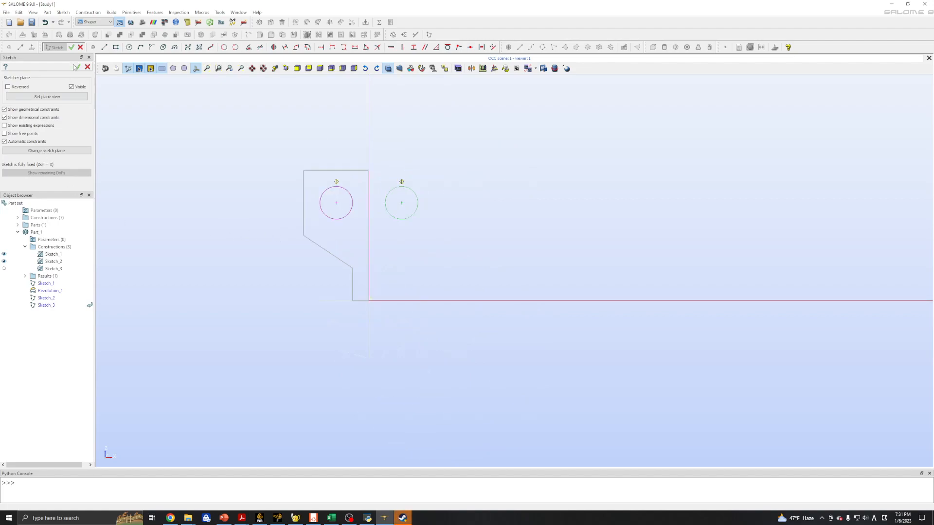
{"action": "left_click", "coordinate": [77, 67]}
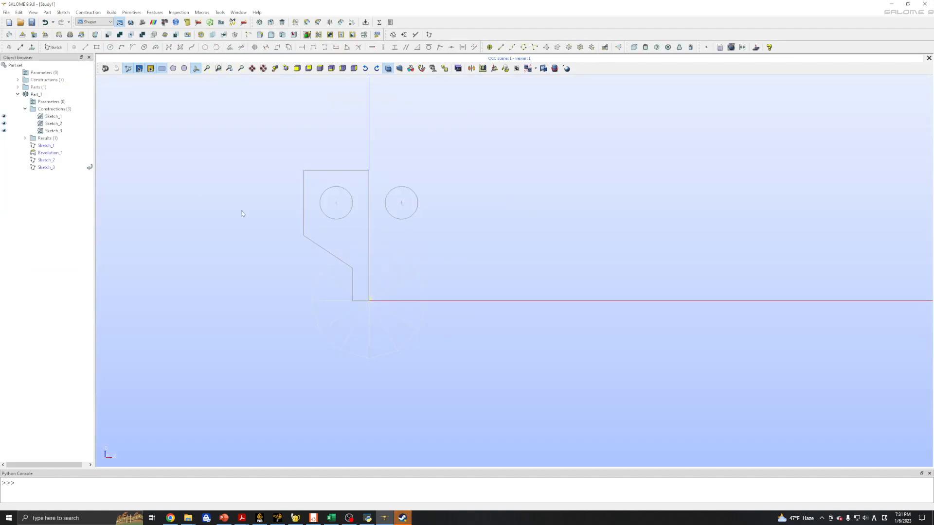
- Hide Sketch_1, and briefly show the revolved body to check its shape before hiding it again
{"action": "left_click", "coordinate": [4, 116]}
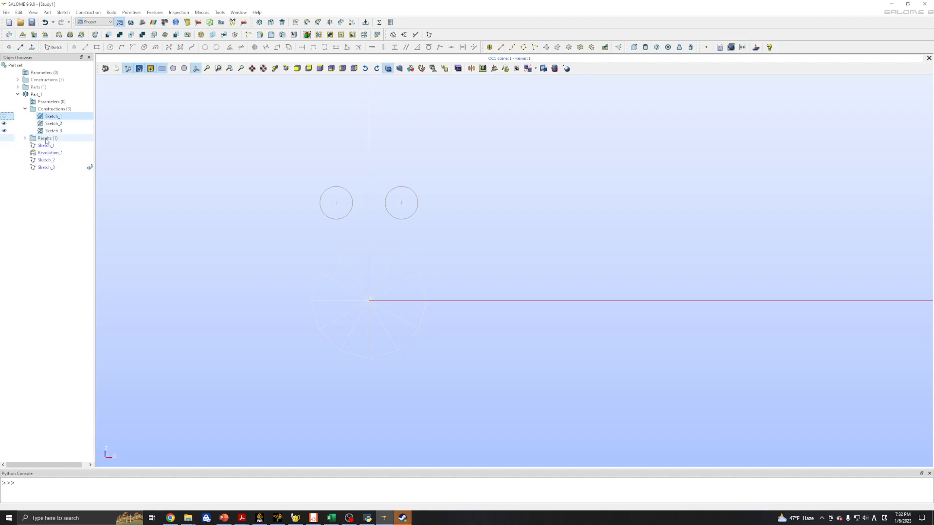
{"action": "left_click", "coordinate": [24, 138]}
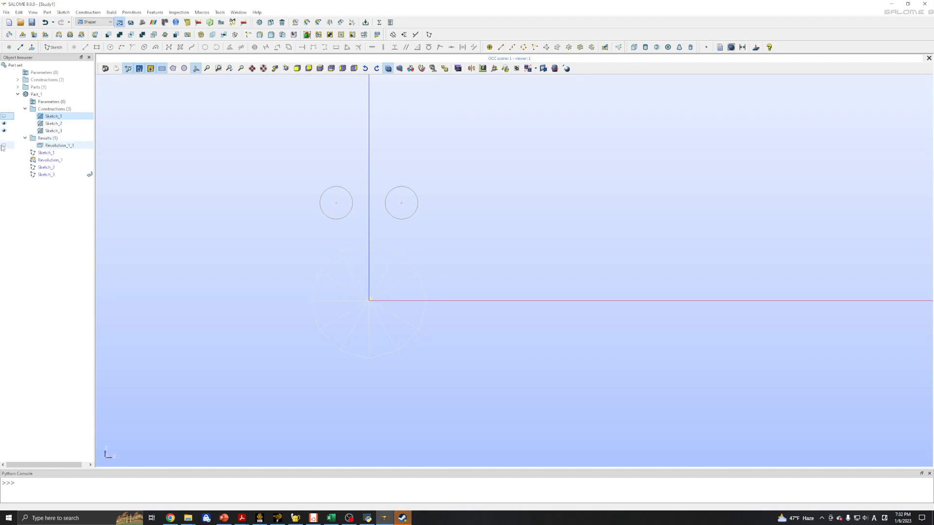
{"action": "left_click", "coordinate": [5, 145]}
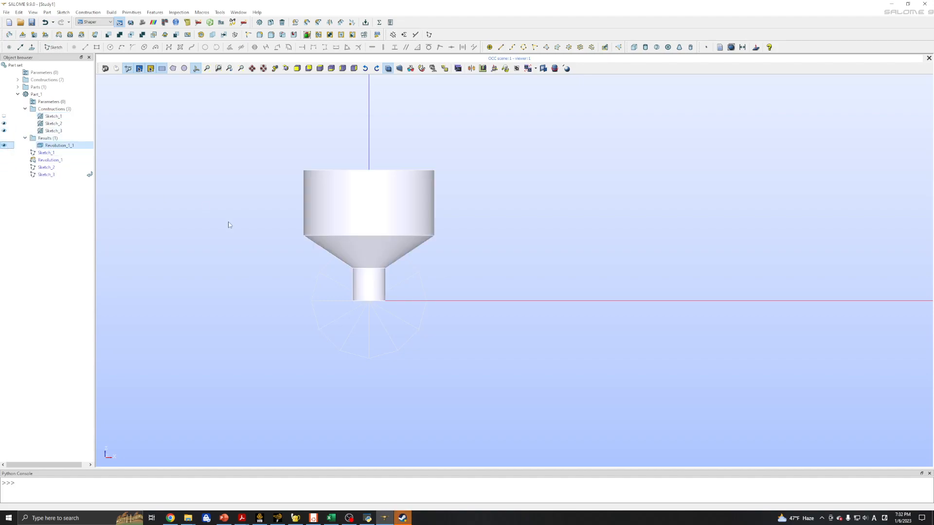
{"action": "left_click", "coordinate": [4, 145]}
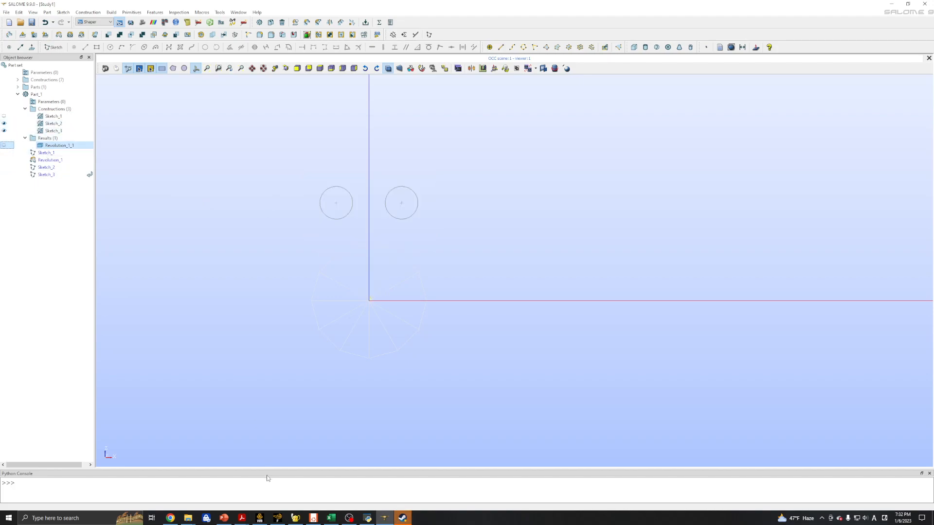
- Check the inlet pipe lengths and directions in the static mixer drawing in PowerPoint, and return to SALOME
{"action": "right_click_drag", "start_coordinate": [291, 308], "coordinate": [271, 338], "text": "ctrl"}
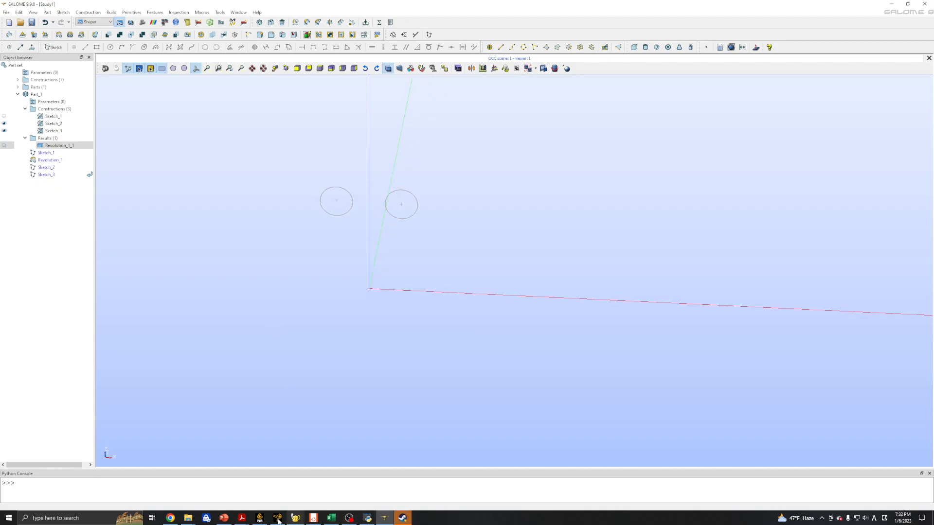
{"action": "left_click", "coordinate": [224, 518]}
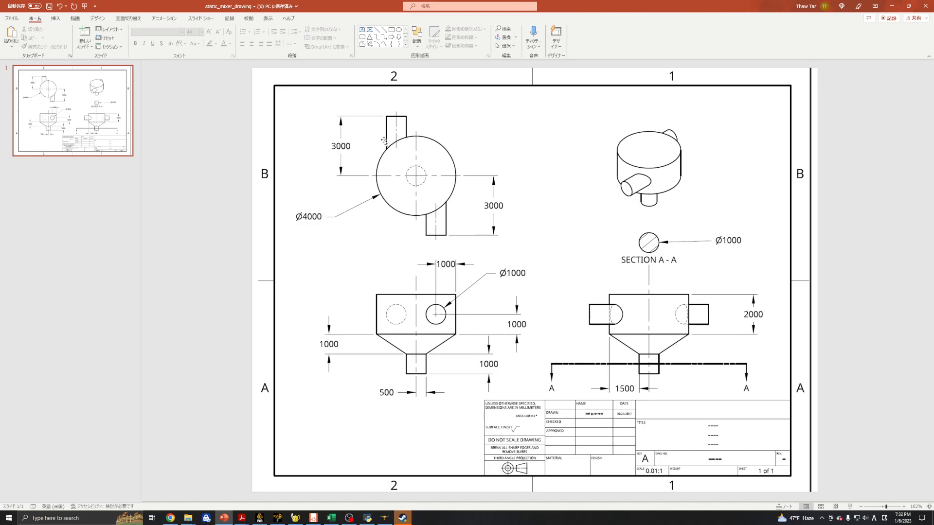
{"action": "left_click", "coordinate": [384, 518]}
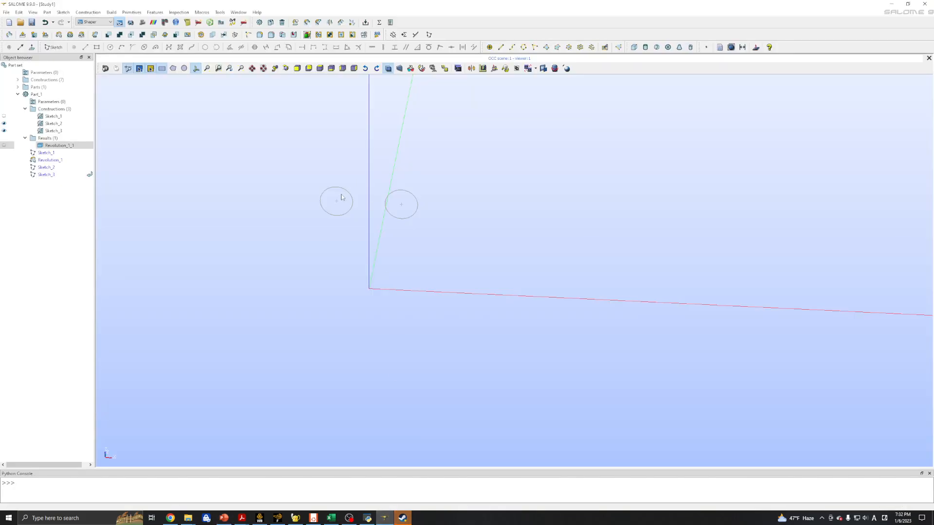
- Begin an extrusion of the original inlet circle in Sketch_2 with a To size of 0 and a From size of 1
{"action": "scroll", "coordinate": [359, 188], "scroll_direction": "down", "scroll_amount": 3}
{"action": "scroll", "coordinate": [359, 183], "scroll_direction": "up", "scroll_amount": 5}
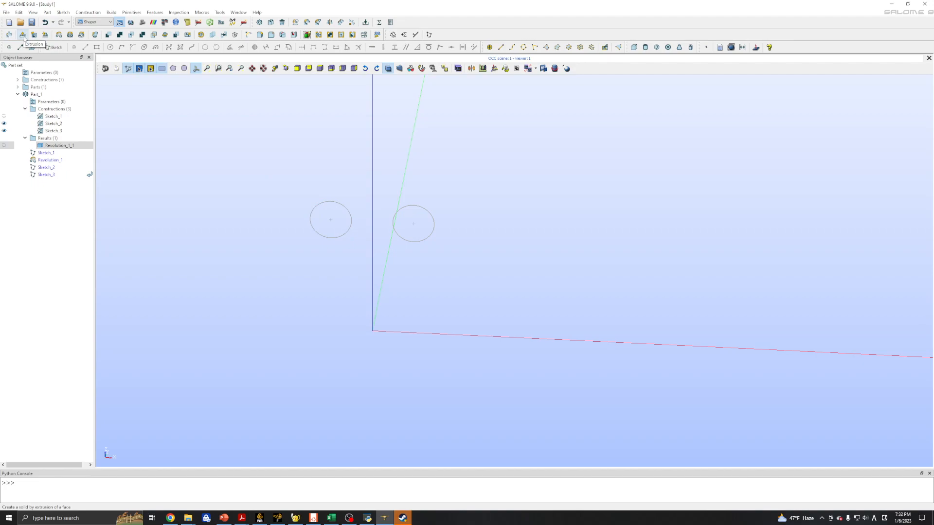
{"action": "left_click", "coordinate": [22, 36]}
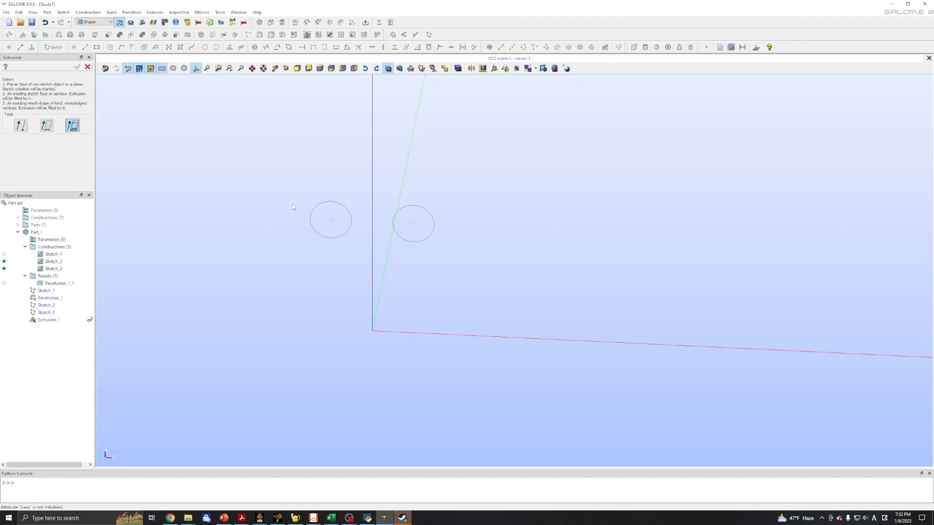
{"action": "left_click", "coordinate": [319, 220]}
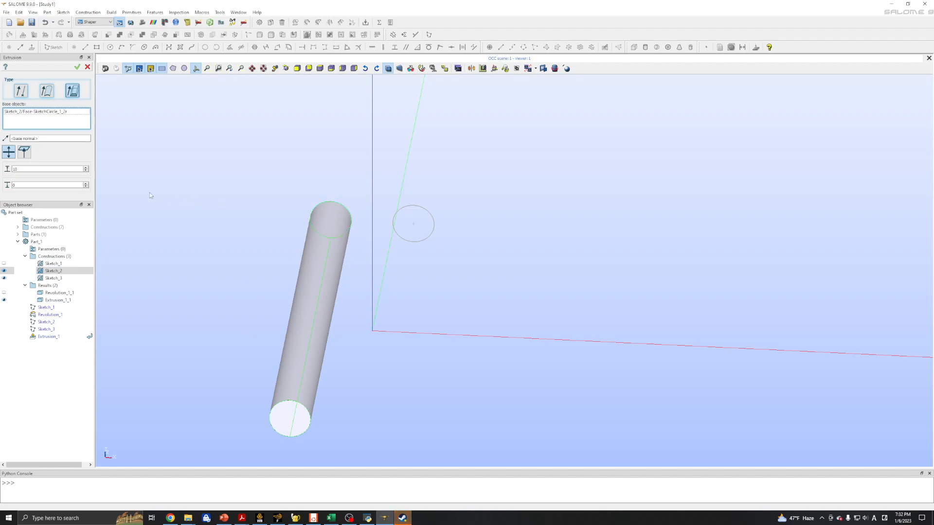
{"action": "double_click", "coordinate": [14, 168]}
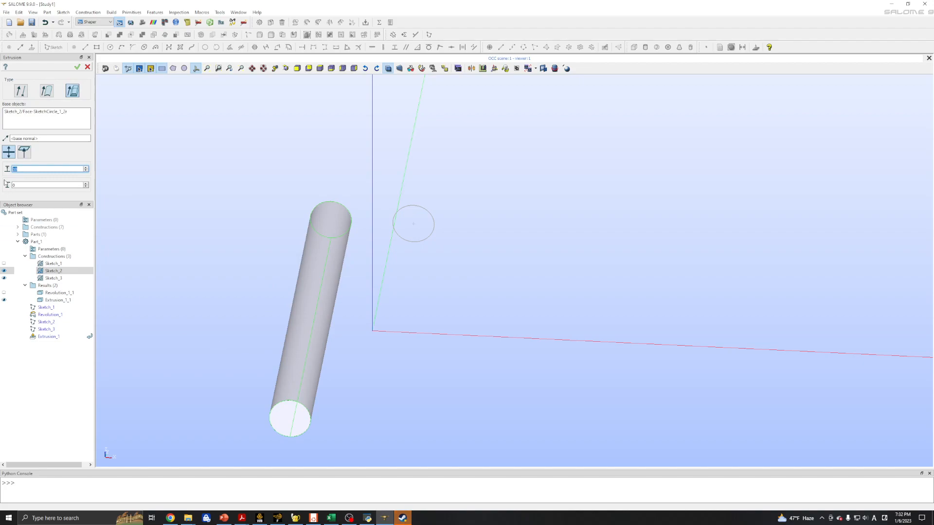
{"action": "double_click", "coordinate": [20, 184]}
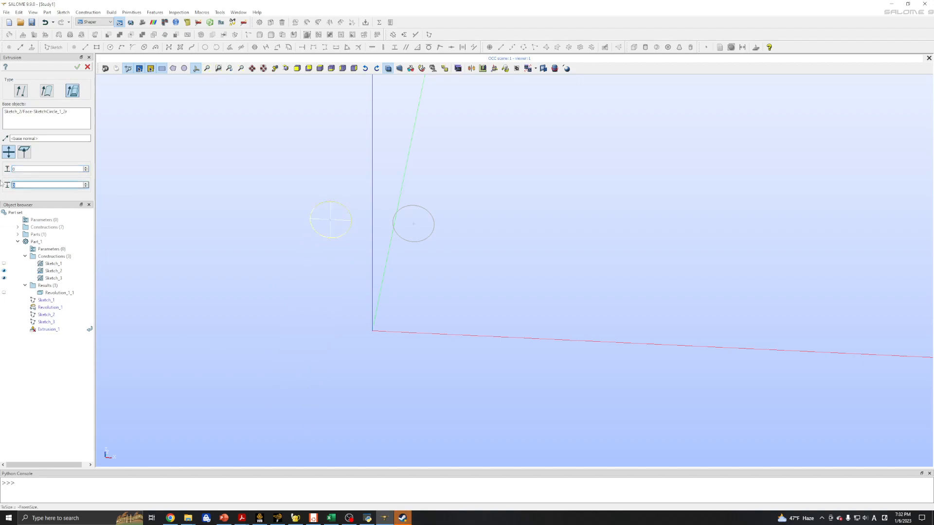
{"action": "type", "text": "1"}
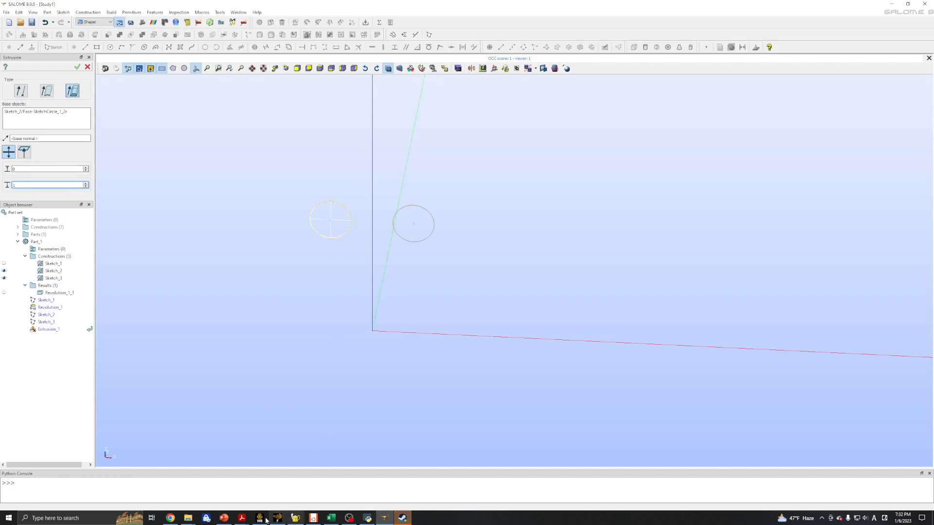
- Recheck the inlet length in the mixer drawing, set the extrusion's From size to 3 and complete the first inlet pipe
{"action": "left_click", "coordinate": [223, 518]}
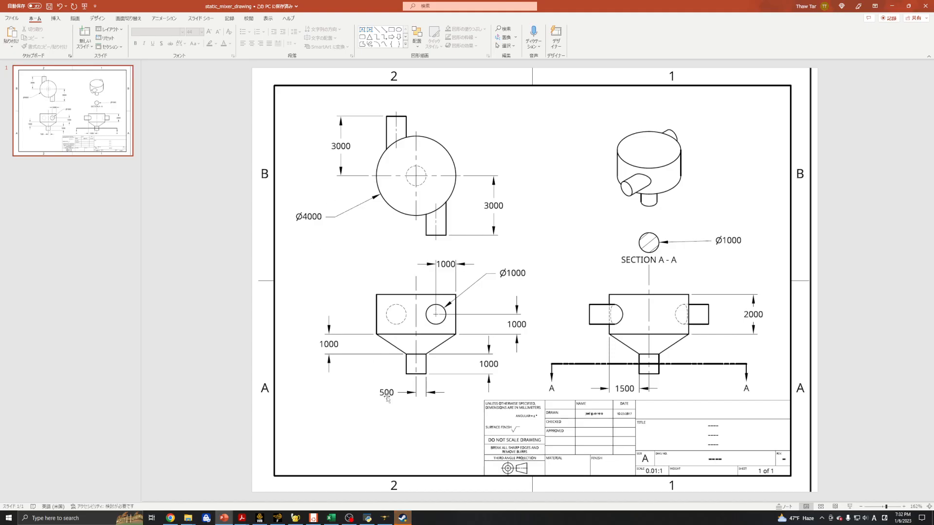
{"action": "left_click", "coordinate": [388, 515]}
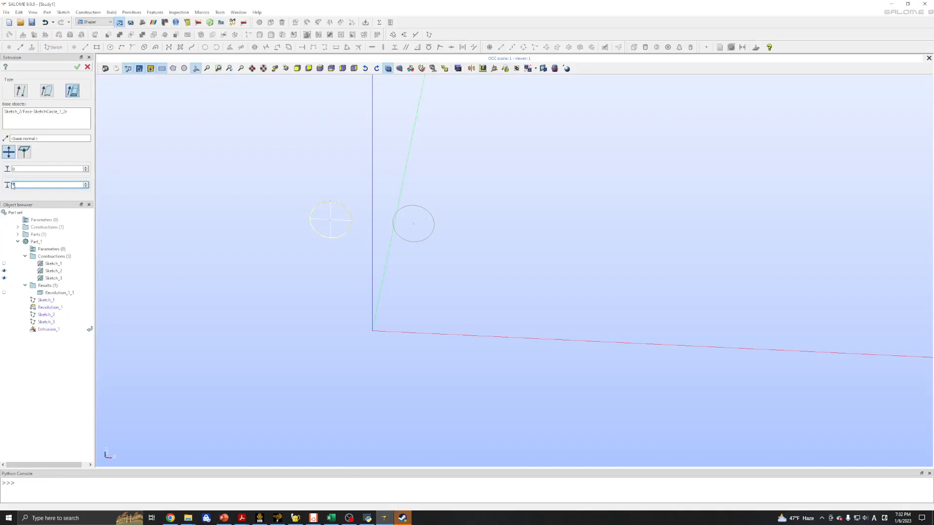
{"action": "type", "text": "3"}
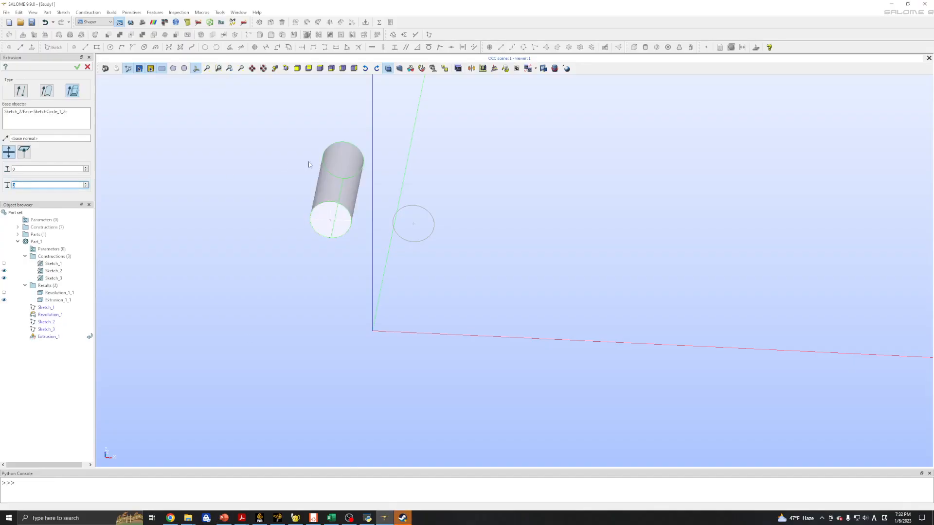
{"action": "right_click_drag", "start_coordinate": [264, 206], "coordinate": [267, 251], "text": "ctrl"}
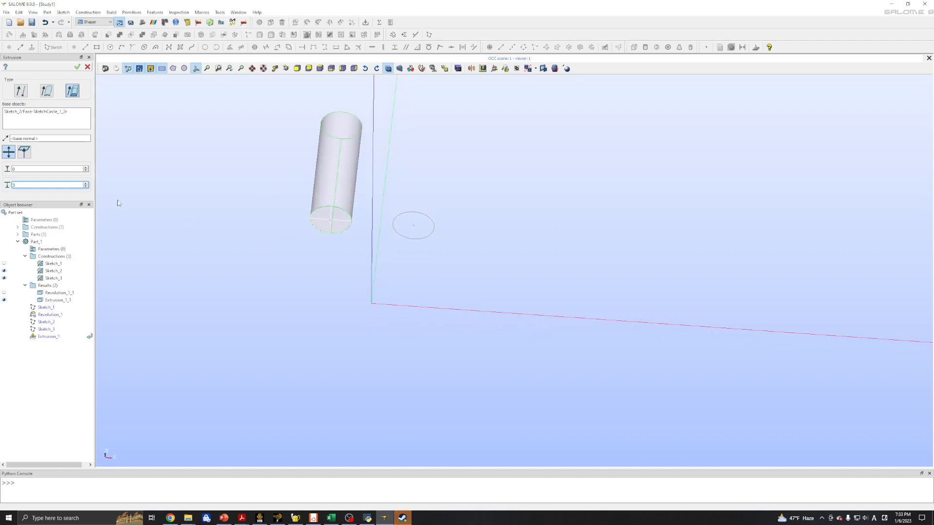
{"action": "left_click", "coordinate": [77, 66]}
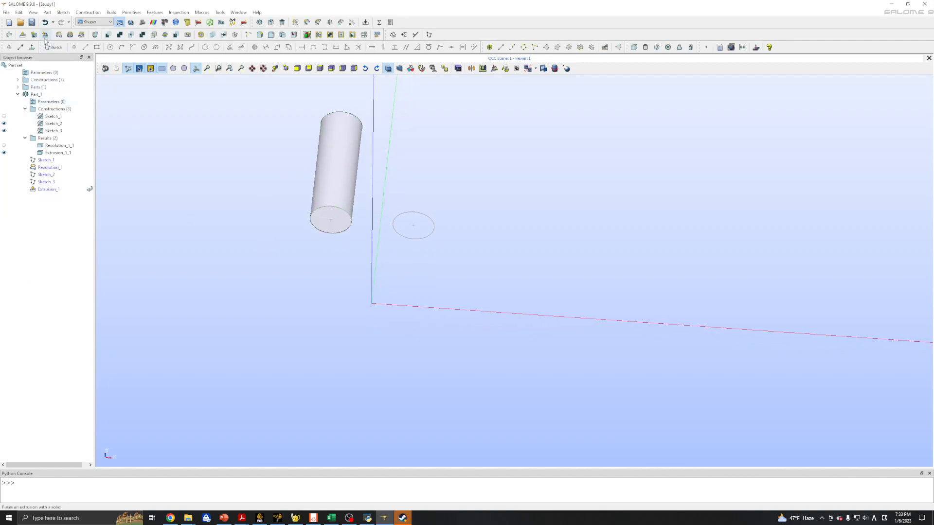
- Extrude the remaining inlet circle in Sketch_3 with a To size of 3 to form the second inlet pipe
{"action": "left_click", "coordinate": [22, 35]}
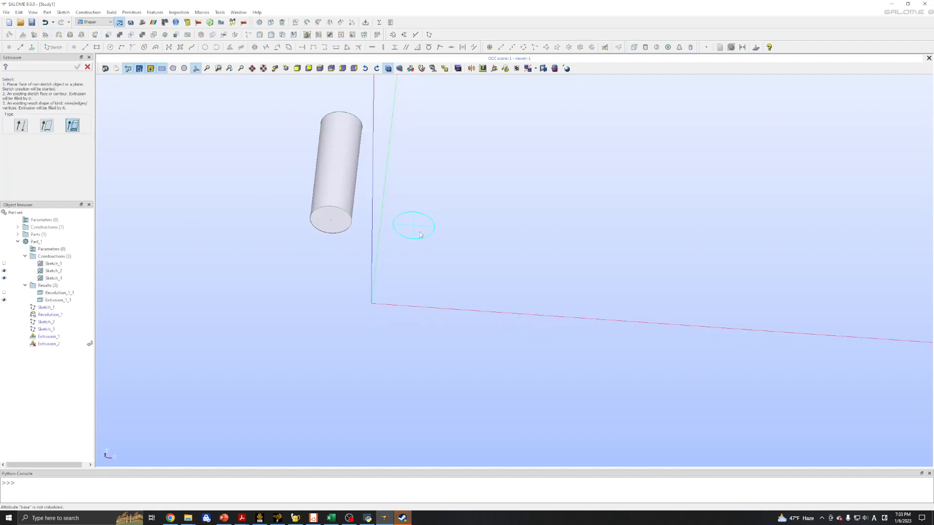
{"action": "left_click", "coordinate": [411, 229]}
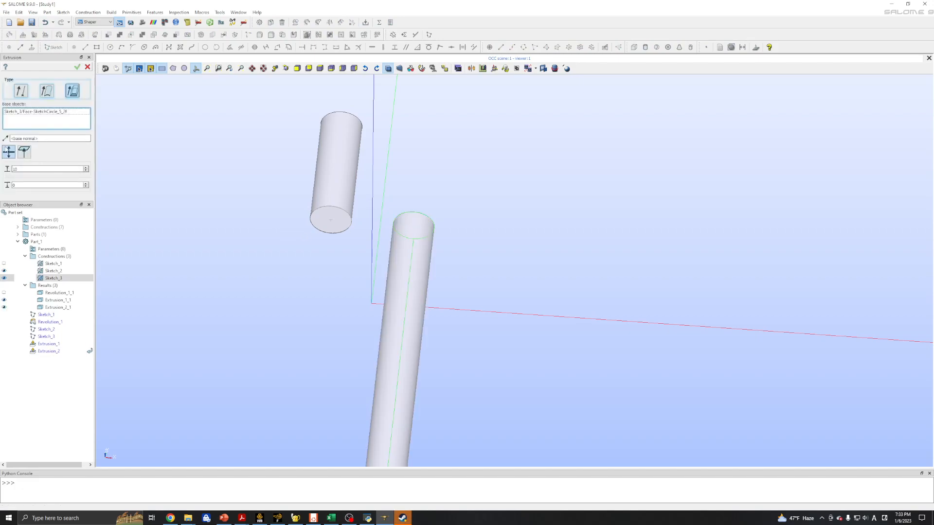
{"action": "double_click", "coordinate": [20, 169]}
{"action": "type", "text": "5"}
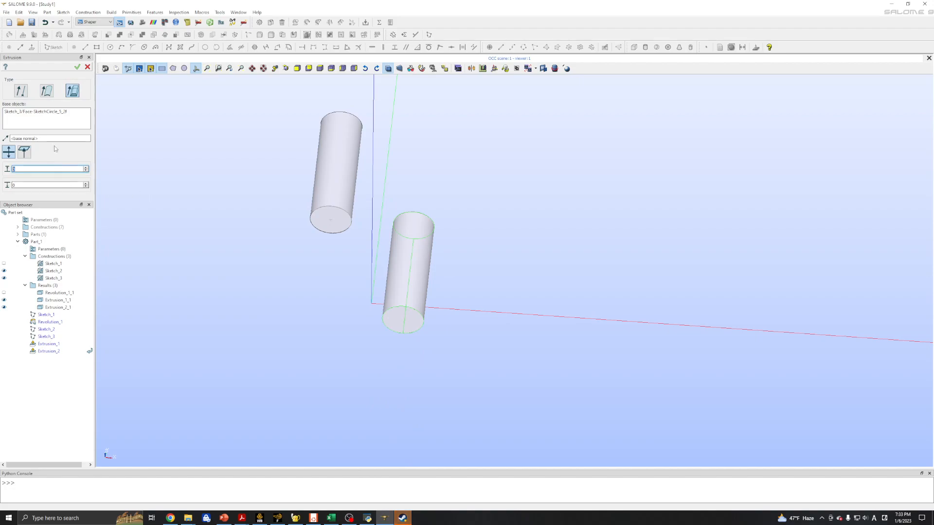
{"action": "left_click", "coordinate": [77, 66]}
- Show the revolved body and fuse it with both inlet pipe extrusions, with Remove intersection edges enabled
{"action": "left_click", "coordinate": [4, 145]}
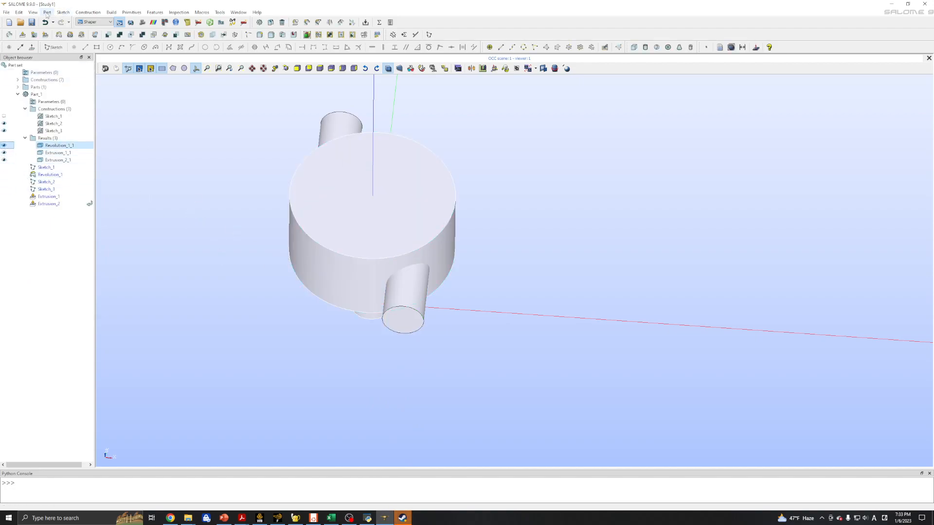
{"action": "left_click", "coordinate": [156, 12]}
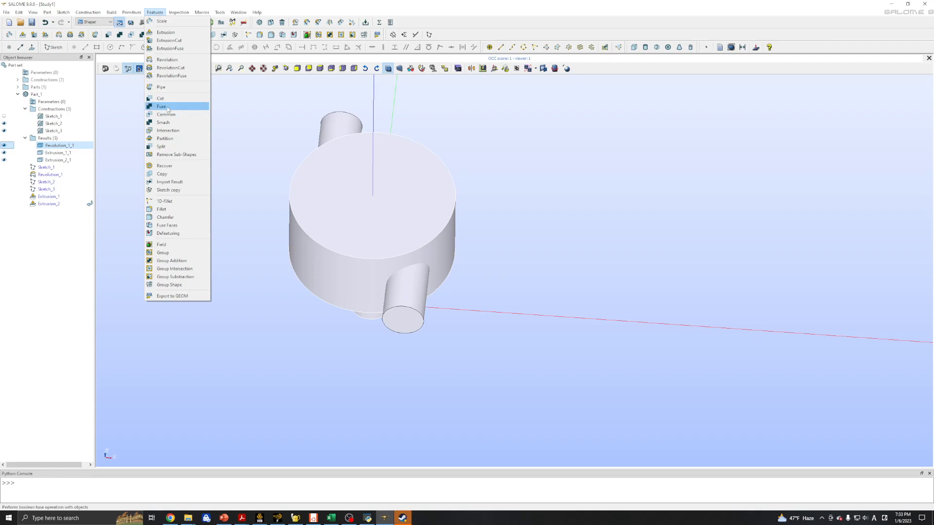
{"action": "left_click", "coordinate": [166, 108]}
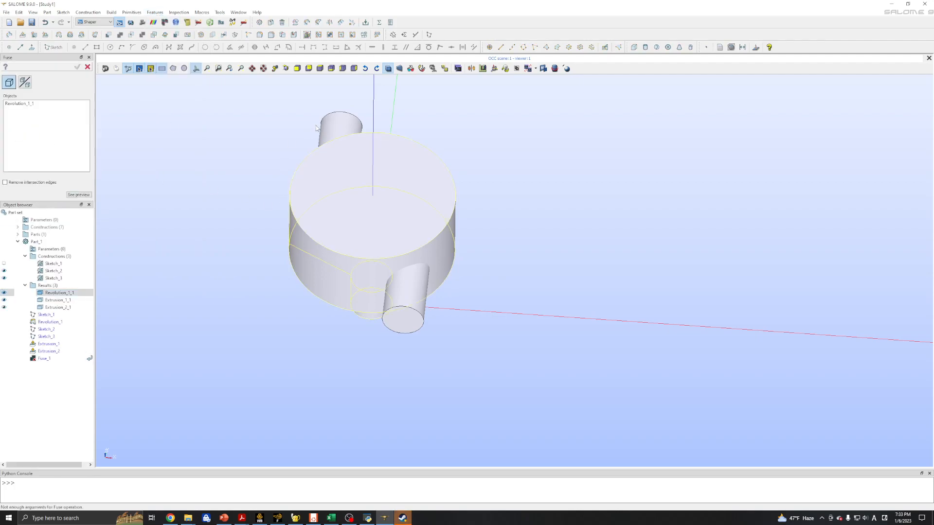
{"action": "left_click", "coordinate": [407, 284], "text": "shift"}
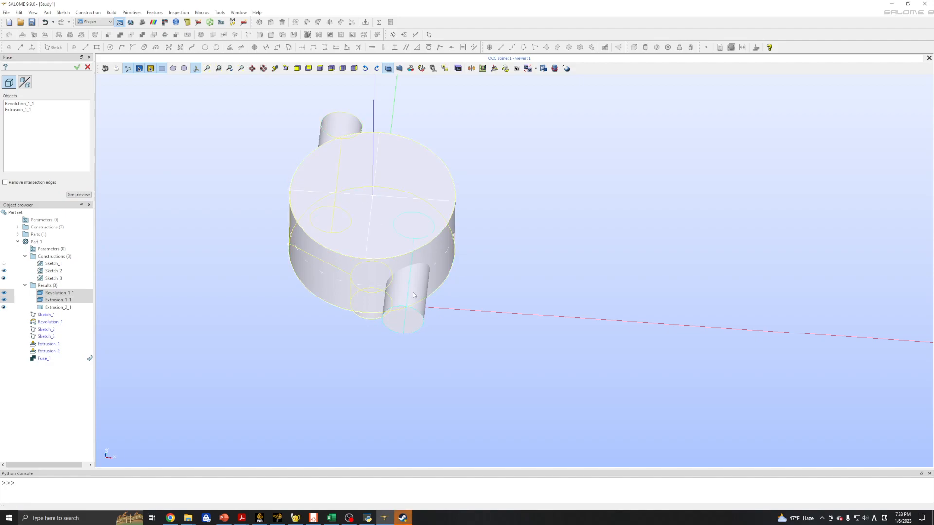
{"action": "left_click", "coordinate": [58, 307], "text": "shift"}
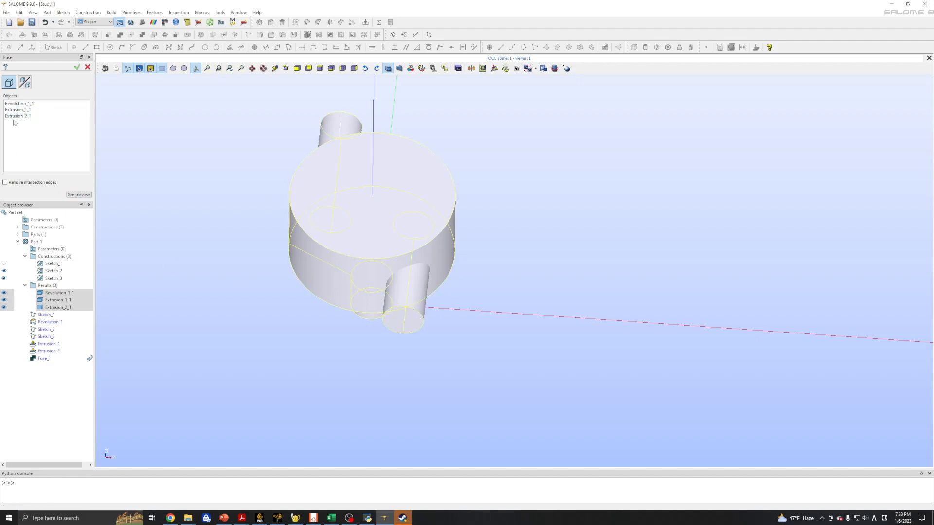
{"action": "left_click", "coordinate": [5, 182]}
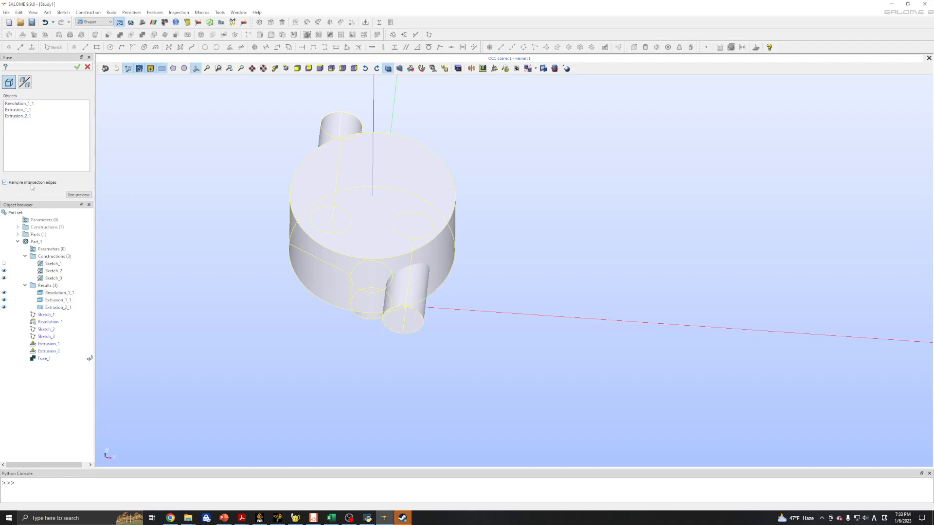
{"action": "left_click", "coordinate": [77, 68]}
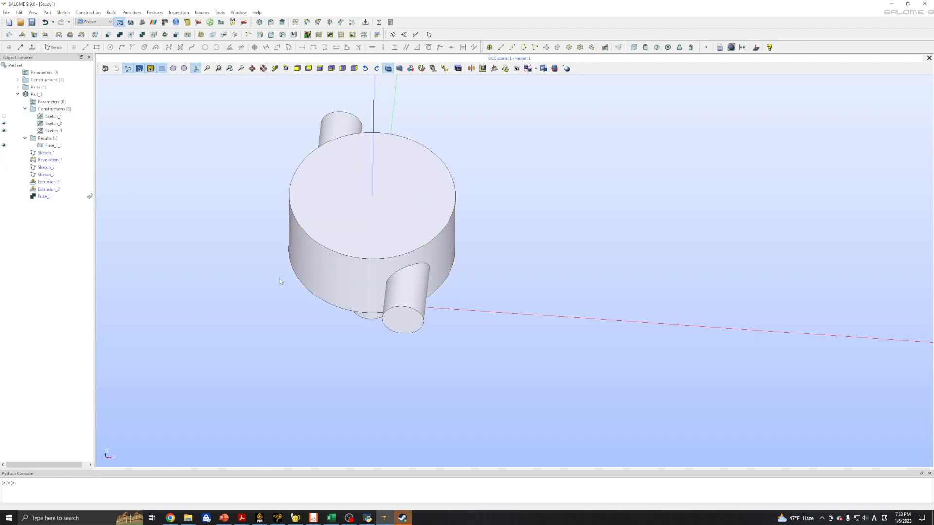
- Examine the fused mixer from several angles, including the inlet pipe joints, the conical section and the outlet
{"action": "mouse_move", "coordinate": [329, 314]}
{"action": "right_mouse_down", "text": "ctrl"}
{"action": "mouse_move", "coordinate": [328, 231]}
{"action": "mouse_move", "coordinate": [322, 237]}
{"action": "right_mouse_up", "text": "ctrl"}
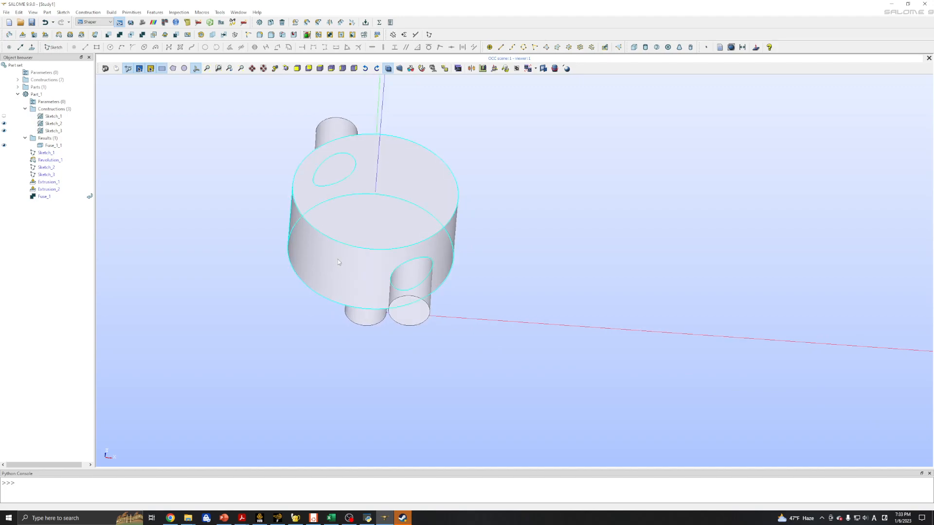
{"action": "scroll", "coordinate": [322, 236], "scroll_direction": "up", "scroll_amount": 5}
{"action": "scroll", "coordinate": [322, 235], "scroll_direction": "down", "scroll_amount": 1}
{"action": "middle_click_drag", "start_coordinate": [321, 236], "coordinate": [371, 284], "text": "ctrl"}
{"action": "scroll", "coordinate": [371, 283], "scroll_direction": "down", "scroll_amount": 1}
{"action": "right_click_drag", "start_coordinate": [310, 319], "coordinate": [236, 375], "text": "ctrl"}
{"action": "right_click_drag", "start_coordinate": [198, 201], "coordinate": [194, 159], "text": "ctrl"}
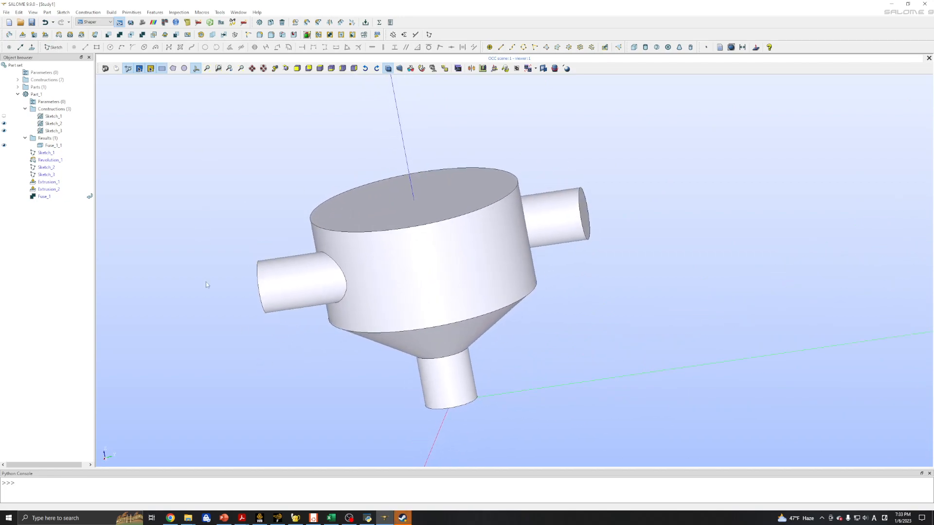
{"action": "right_click_drag", "start_coordinate": [264, 293], "coordinate": [344, 274], "text": "ctrl"}
{"action": "right_click_drag", "start_coordinate": [605, 258], "coordinate": [530, 272], "text": "ctrl"}
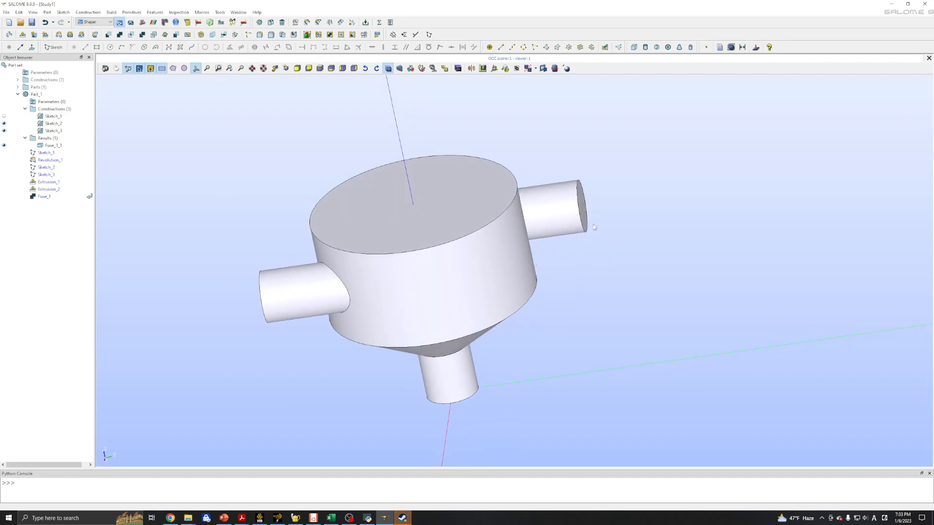
{"action": "right_click_drag", "start_coordinate": [450, 377], "coordinate": [440, 296], "text": "ctrl"}
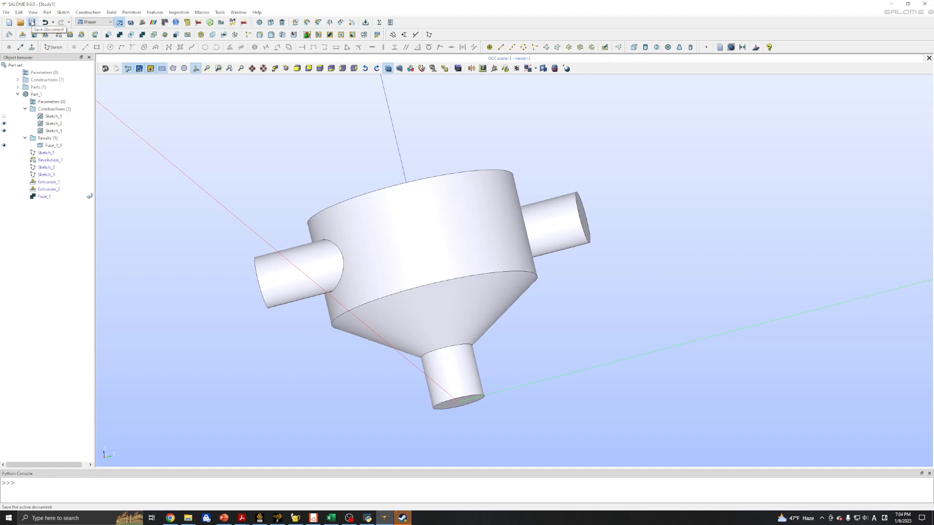
- Save the study as static_mixer in the numbered static mixer folder inside openfoam_tutorials on drive D
{"action": "left_click", "coordinate": [32, 22]}
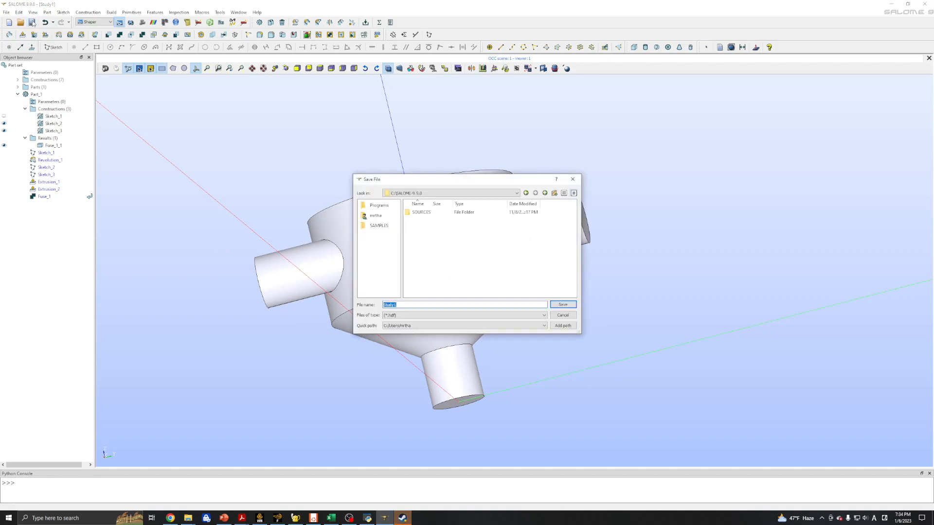
{"action": "left_click", "coordinate": [424, 196]}
{"action": "left_click", "coordinate": [419, 211]}
{"action": "double_click", "coordinate": [421, 220]}
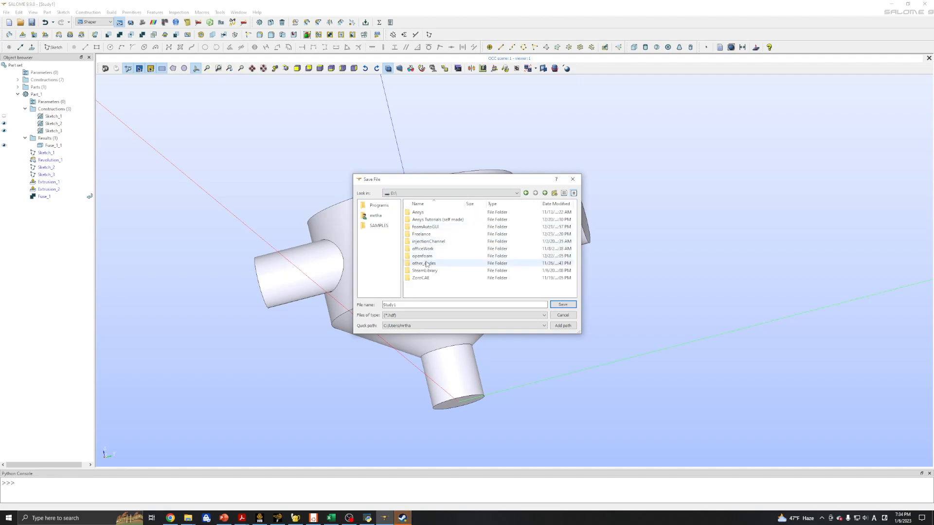
{"action": "double_click", "coordinate": [421, 234]}
{"action": "double_click", "coordinate": [422, 228]}
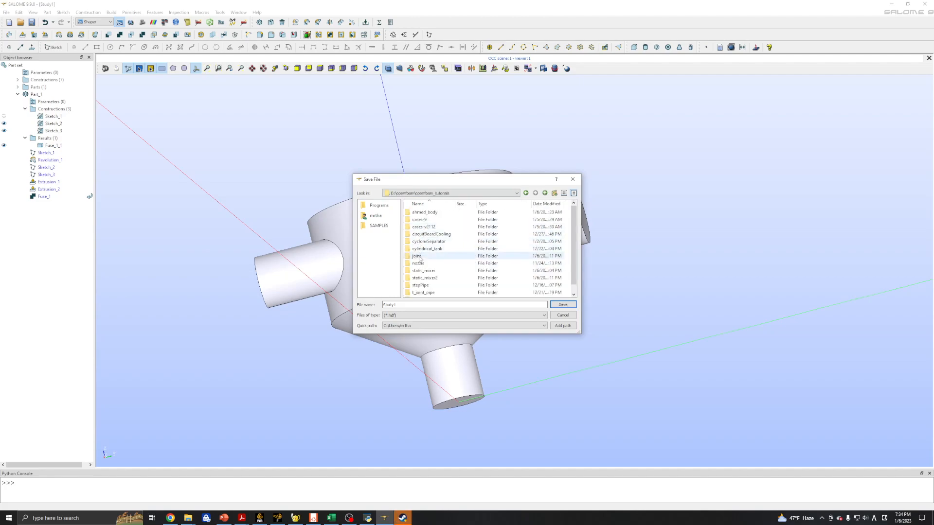
{"action": "double_click", "coordinate": [417, 279]}
{"action": "left_click", "coordinate": [402, 304]}
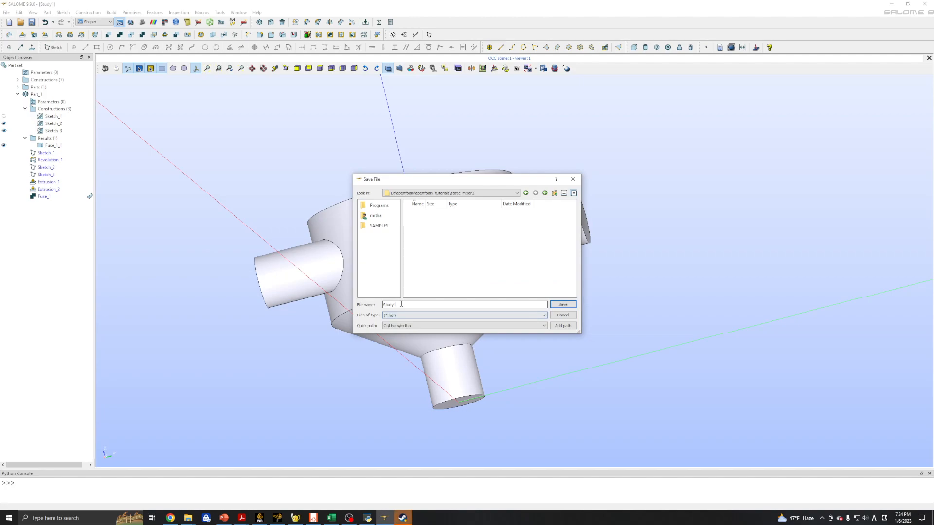
{"action": "type", "text": "mixer"}
{"action": "key", "text": "Return"}
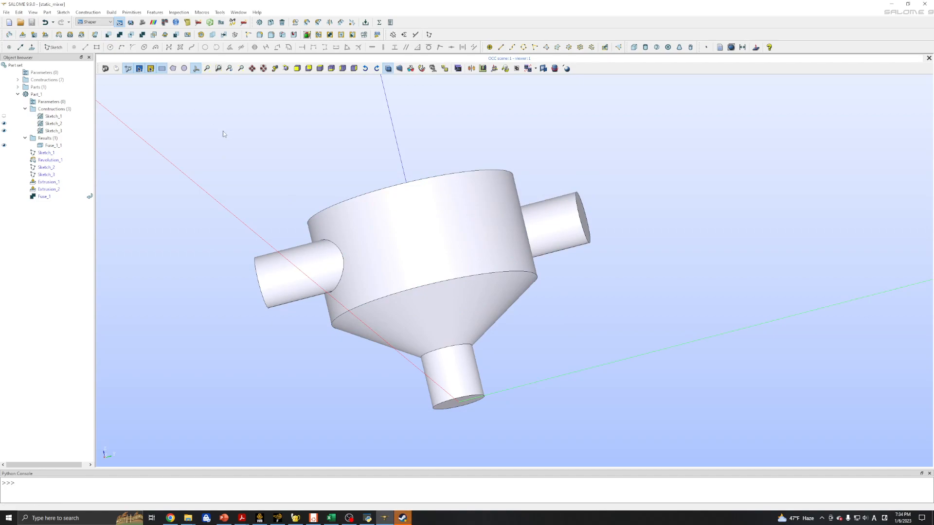
- Export the fused mixer to GEOM and activate the Geometry module
{"action": "right_click_drag", "start_coordinate": [231, 161], "coordinate": [325, 197], "text": "ctrl"}
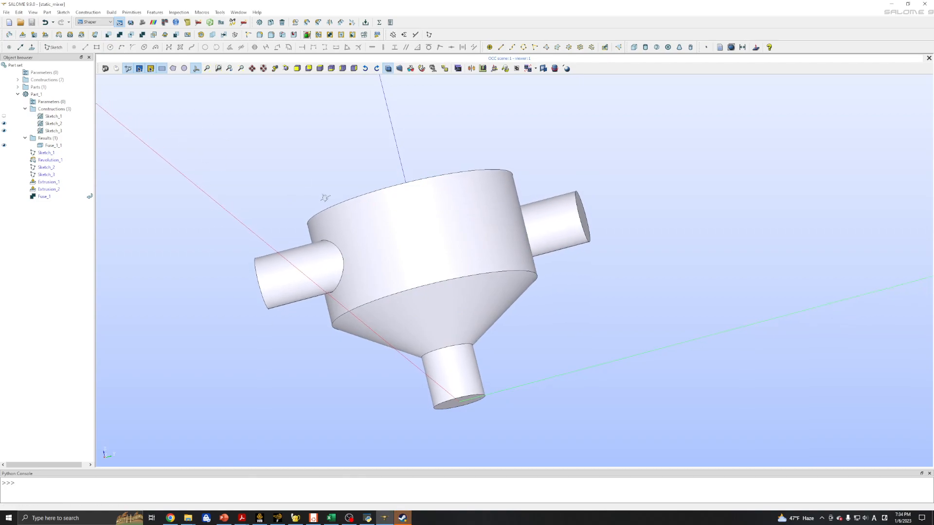
{"action": "right_click_drag", "start_coordinate": [458, 141], "coordinate": [586, 181], "text": "ctrl"}
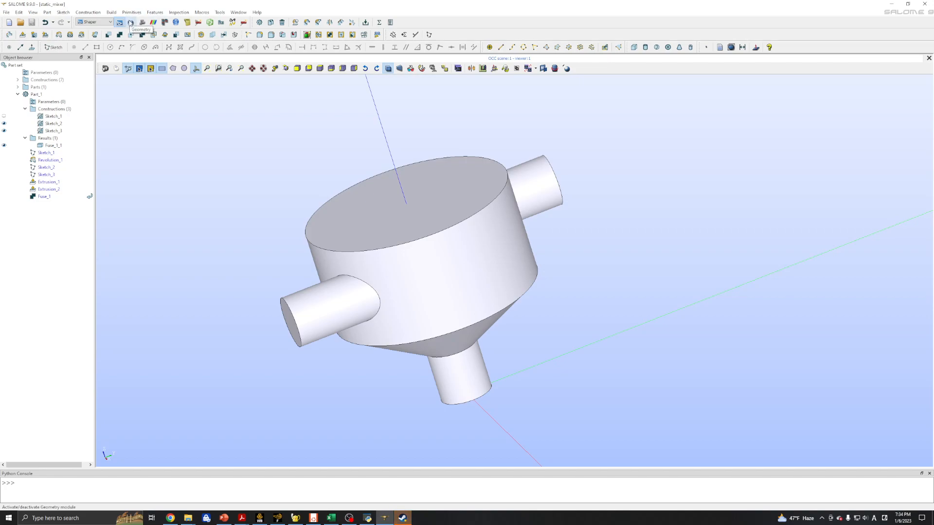
{"action": "left_click", "coordinate": [155, 12]}
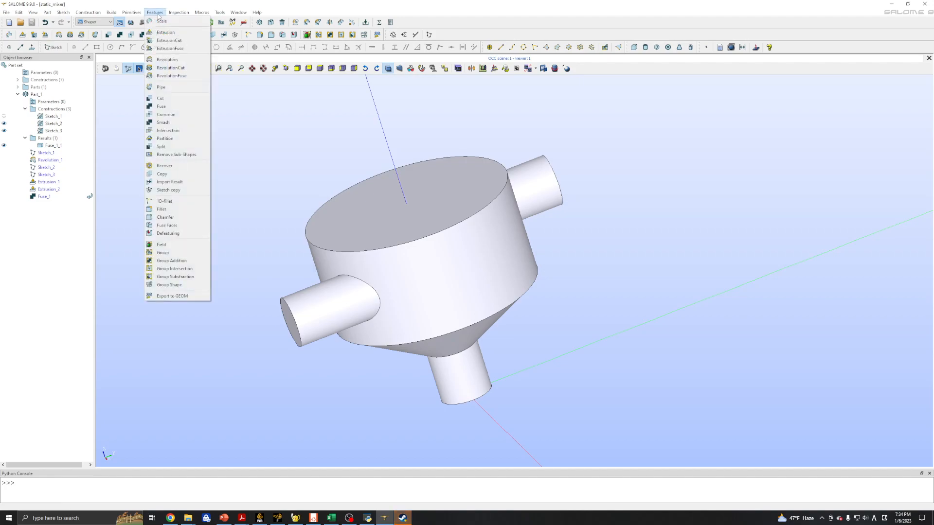
{"action": "left_click", "coordinate": [158, 296]}
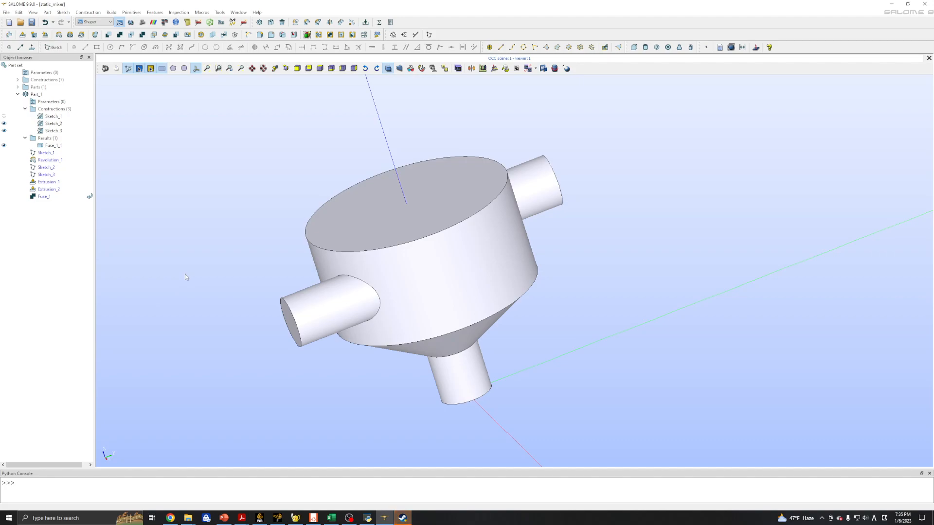
{"action": "left_click", "coordinate": [130, 23]}
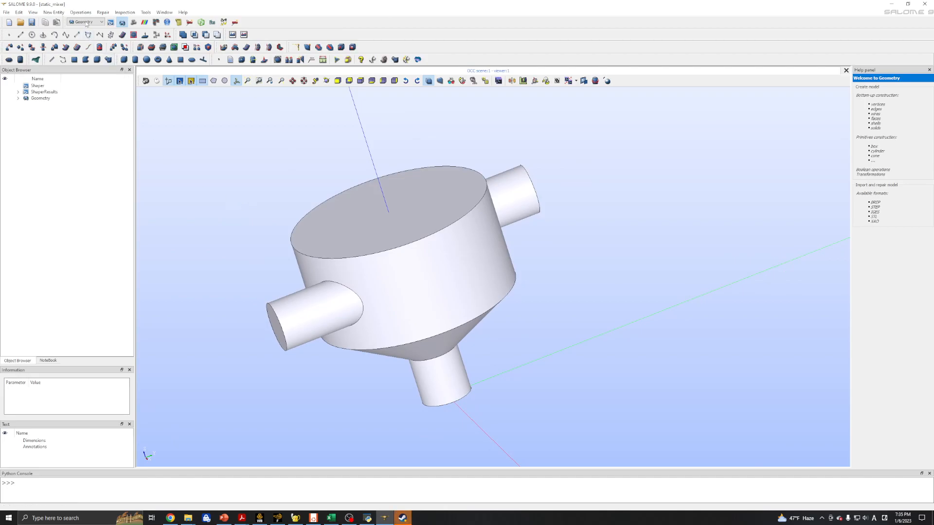
- Hide Fuse_1_1 in Shaper, and return to the Geometry module to display the exported Fuse_1_1
{"action": "left_click", "coordinate": [110, 22]}
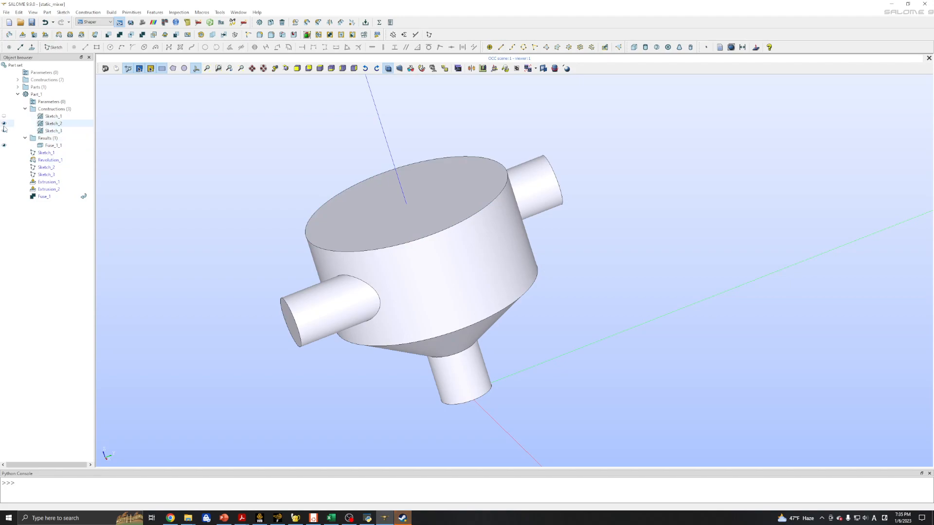
{"action": "left_click", "coordinate": [4, 145]}
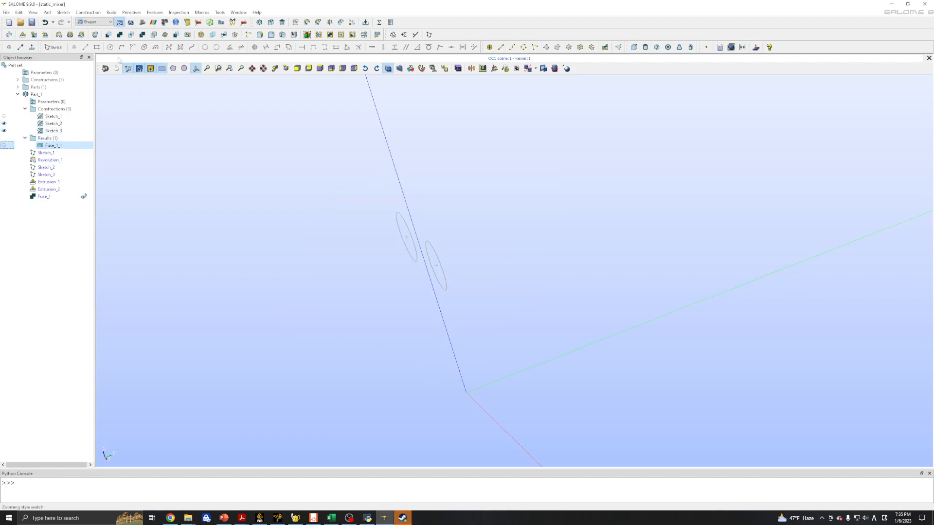
{"action": "left_click", "coordinate": [130, 25]}
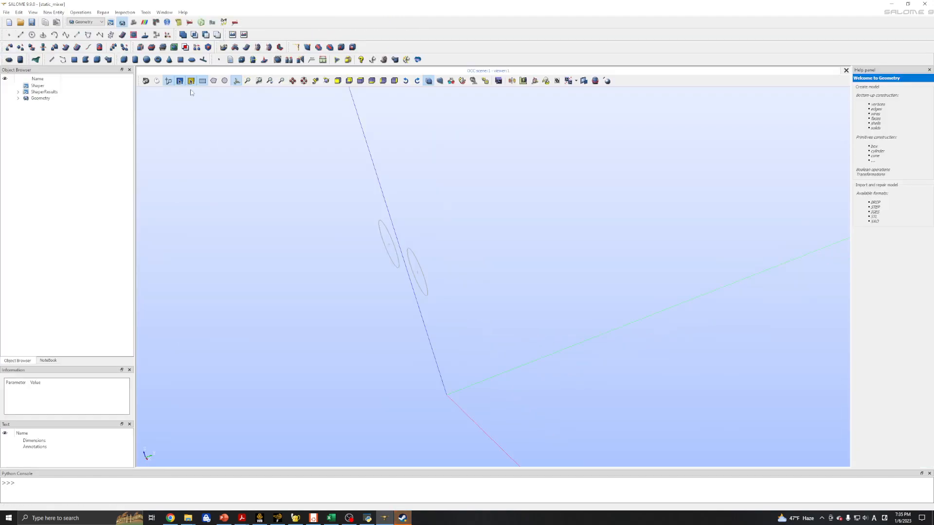
{"action": "left_click", "coordinate": [18, 98]}
{"action": "left_click", "coordinate": [4, 104]}
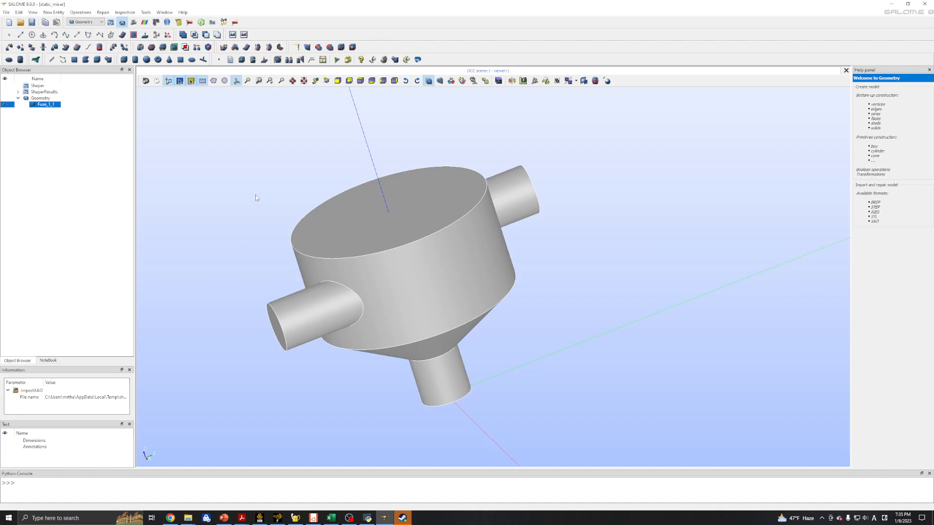
- Start a new group on Fuse_1_1 with faces as the shape type
{"action": "right_click_drag", "start_coordinate": [269, 173], "coordinate": [594, 317], "text": "ctrl"}
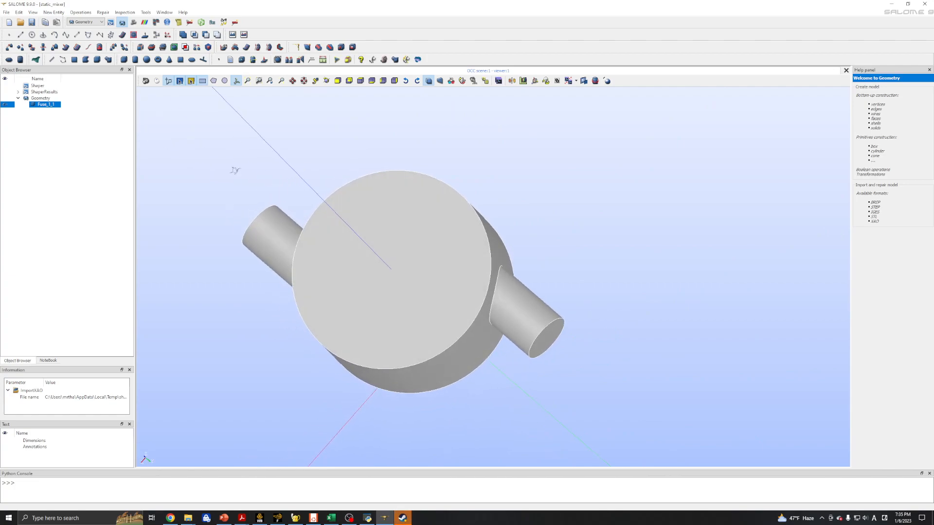
{"action": "right_click_drag", "start_coordinate": [233, 176], "coordinate": [346, 145], "text": "ctrl"}
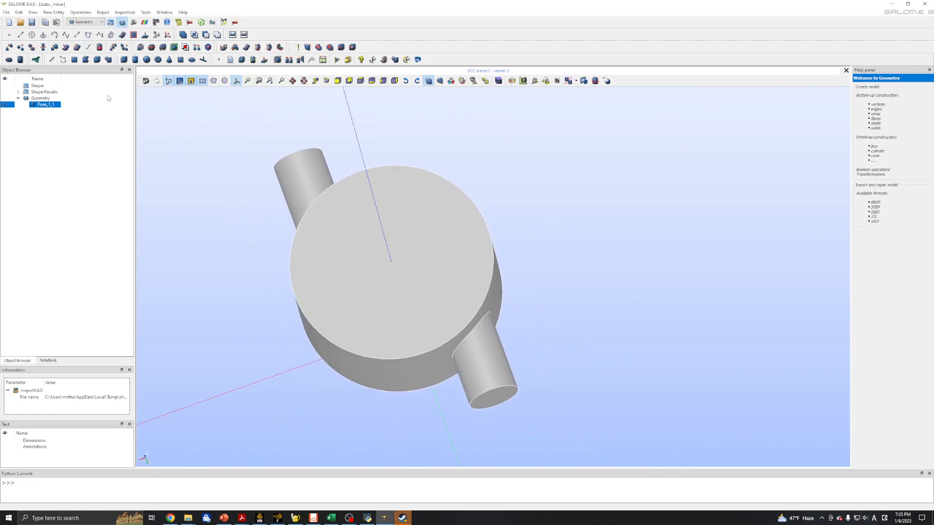
{"action": "right_click_drag", "start_coordinate": [377, 292], "coordinate": [229, 207], "text": "ctrl"}
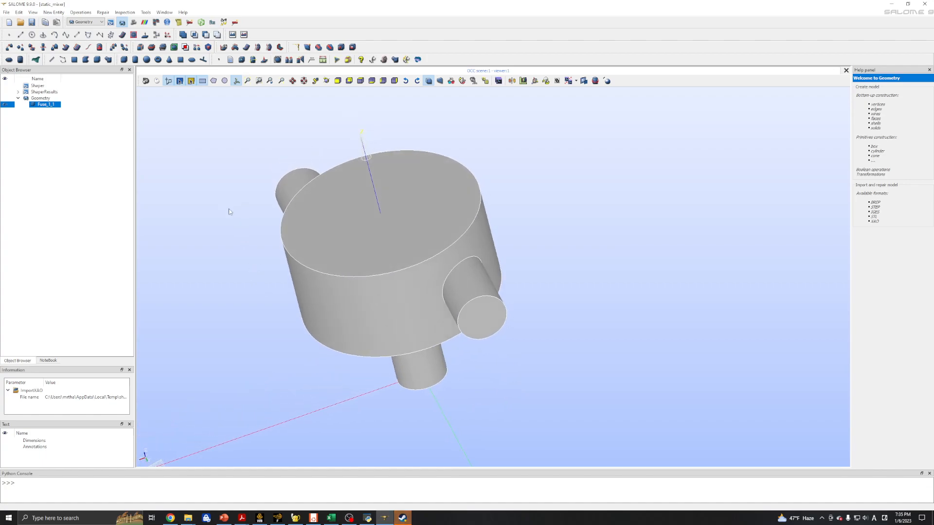
{"action": "left_click", "coordinate": [48, 12]}
{"action": "mouse_move", "coordinate": [74, 49]}
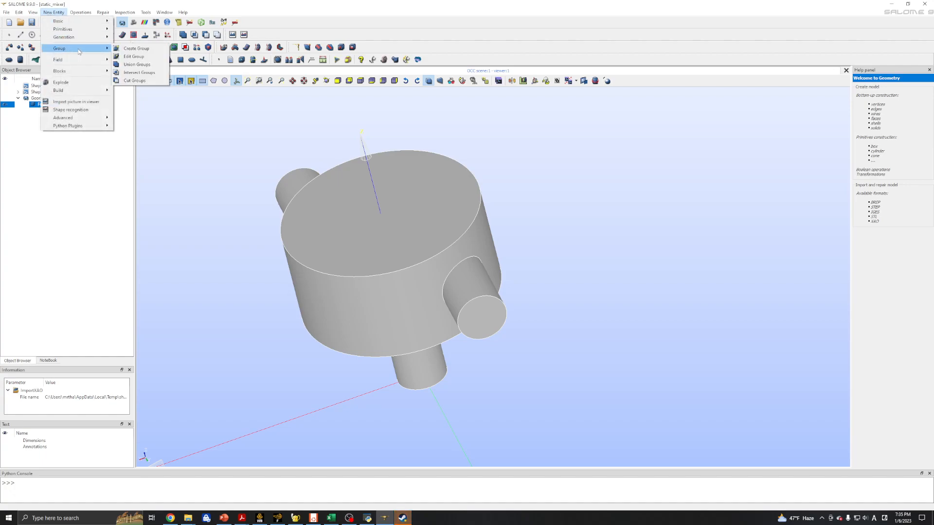
{"action": "left_click", "coordinate": [135, 48]}
{"action": "left_click_drag", "start_coordinate": [443, 154], "coordinate": [187, 151]}
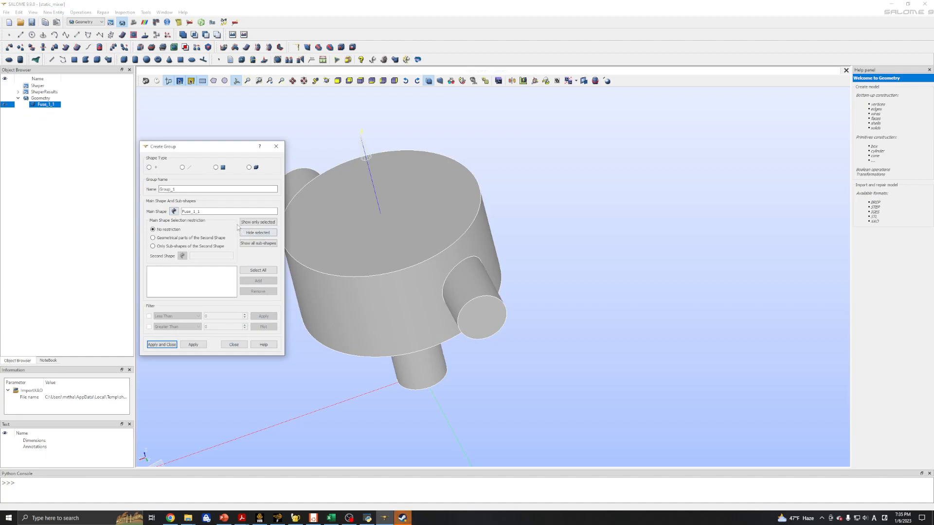
{"action": "left_click", "coordinate": [217, 168]}
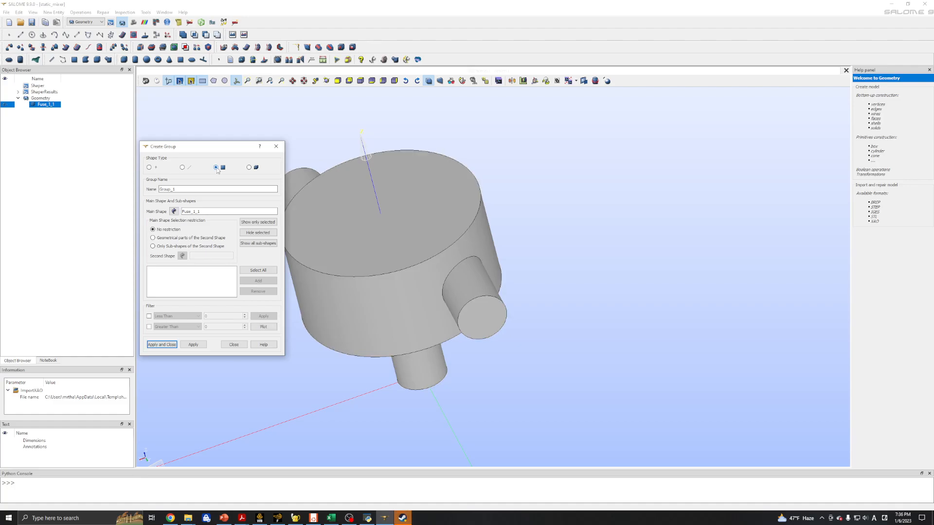
- Create the face group inlet1 from the circular end face of one side pipe
{"action": "right_click_drag", "start_coordinate": [535, 369], "coordinate": [661, 331], "text": "ctrl"}
{"action": "right_click_drag", "start_coordinate": [318, 379], "coordinate": [444, 414], "text": "ctrl"}
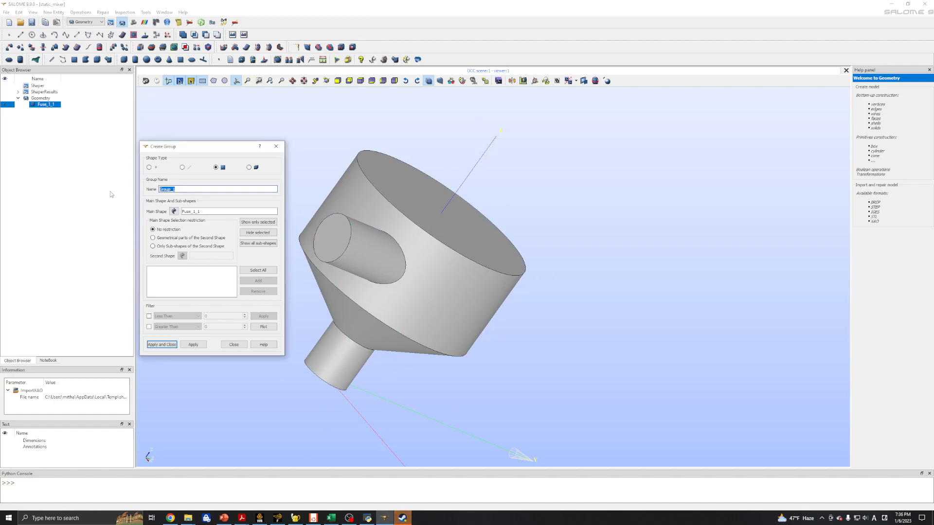
{"action": "type", "text": "let1"}
{"action": "left_click", "coordinate": [332, 245]}
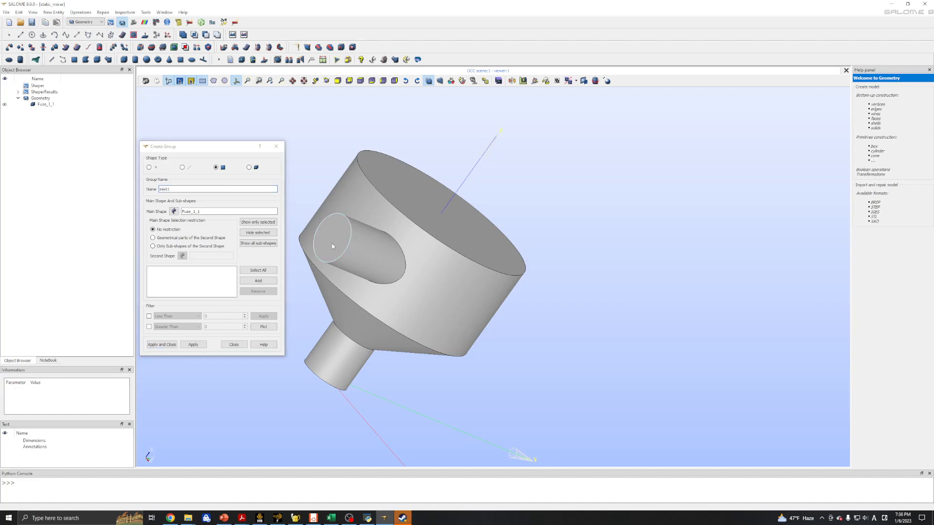
{"action": "left_click", "coordinate": [256, 282]}
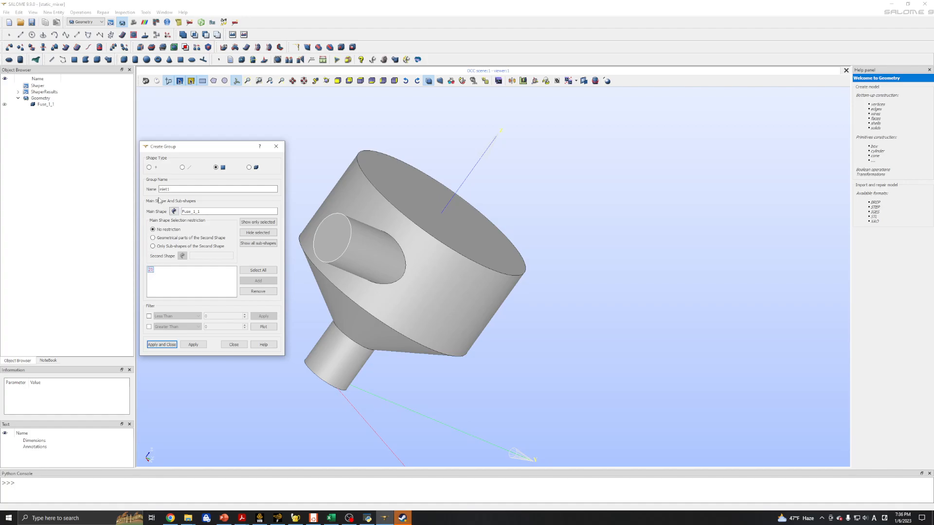
{"action": "left_click", "coordinate": [193, 346]}
- Create the face group inlet2 from the circular end face of the opposite side pipe
{"action": "right_click_drag", "start_coordinate": [467, 305], "coordinate": [506, 335], "text": "ctrl"}
{"action": "left_click", "coordinate": [179, 189]}
{"action": "left_click_drag", "start_coordinate": [179, 189], "coordinate": [137, 187]}
{"action": "type", "text": "in"}
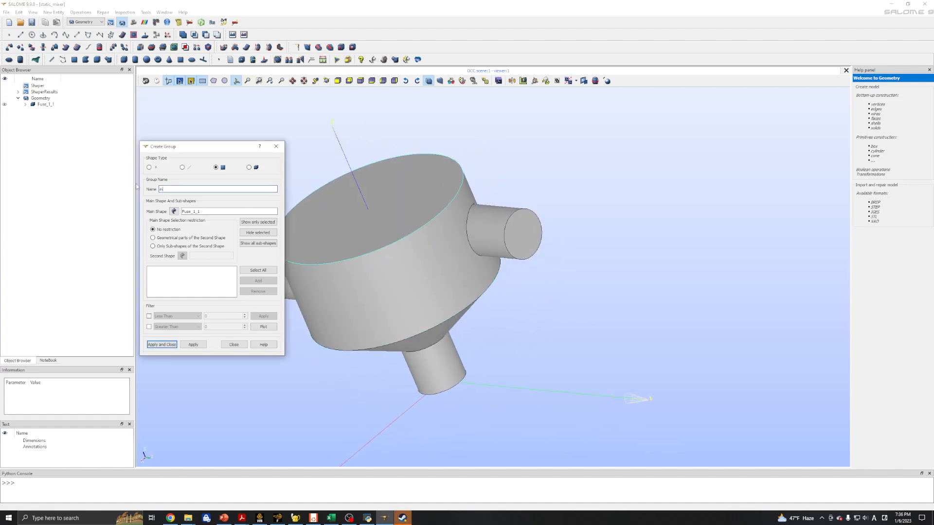
{"action": "left_click", "coordinate": [522, 234]}
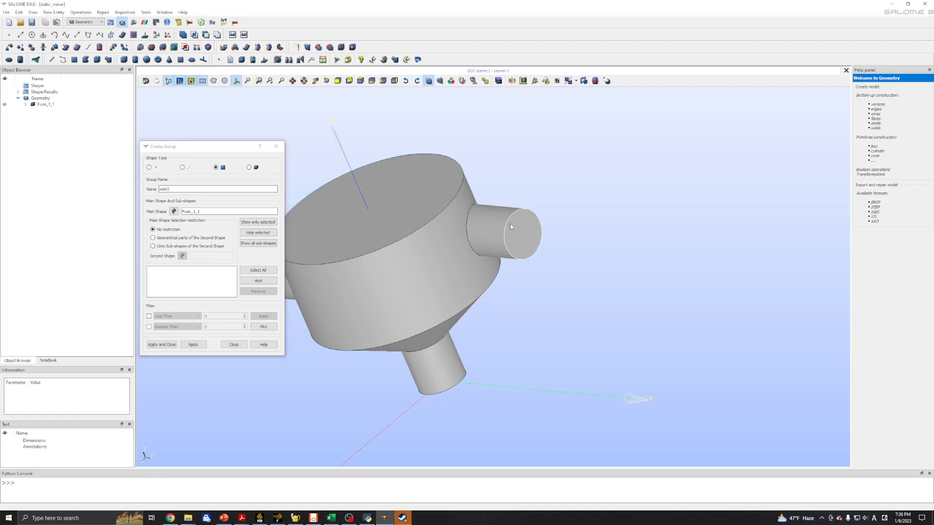
{"action": "left_click", "coordinate": [258, 281]}
{"action": "left_click", "coordinate": [193, 344]}
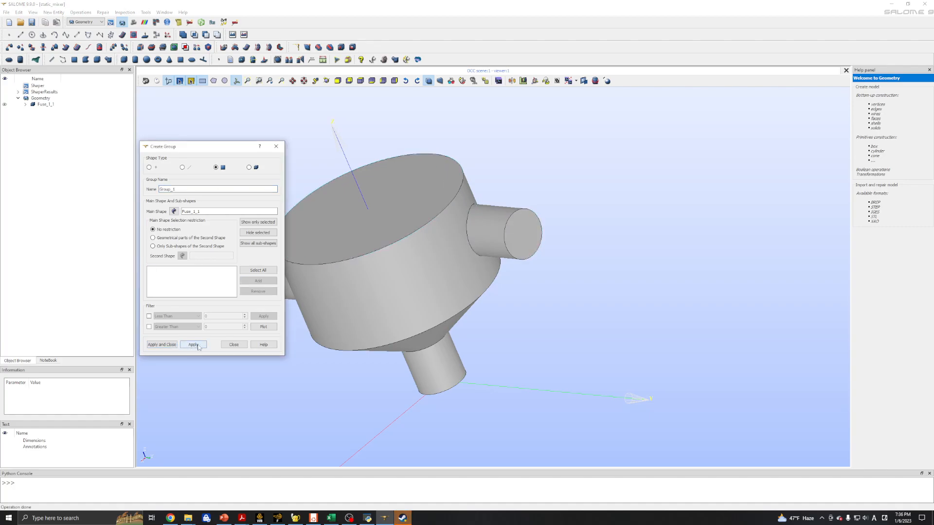
- Create the face group outlet from the circular end face of the pipe below the cone
{"action": "right_click", "coordinate": [357, 361]}
{"action": "left_click", "coordinate": [304, 395]}
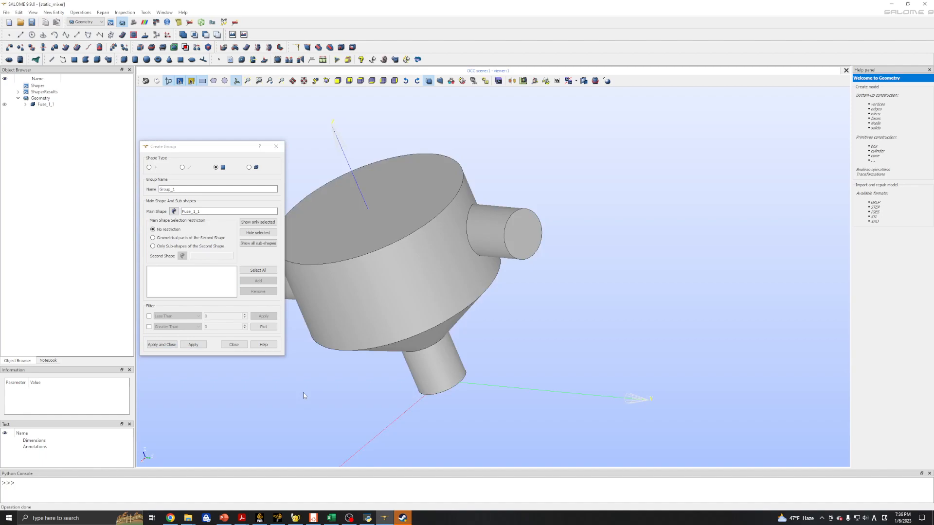
{"action": "right_click_drag", "start_coordinate": [342, 396], "coordinate": [291, 301], "text": "ctrl"}
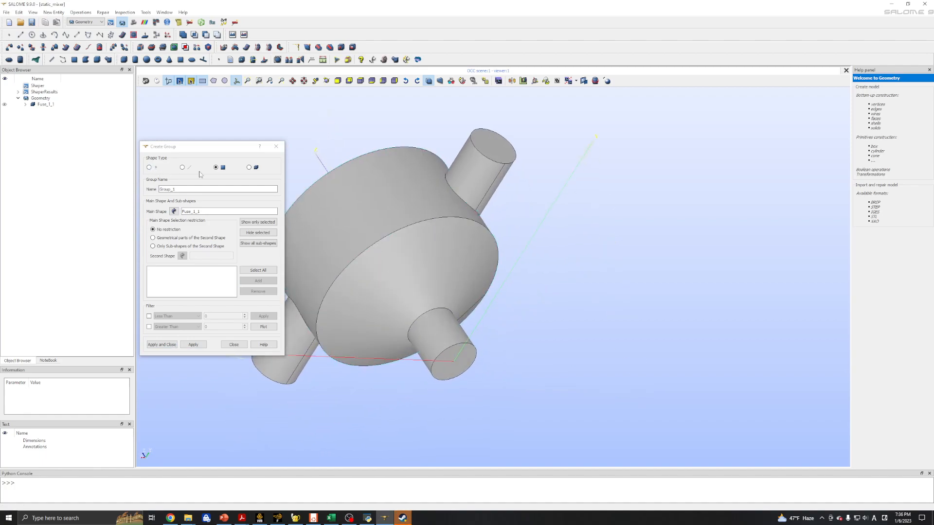
{"action": "left_click_drag", "start_coordinate": [183, 189], "coordinate": [137, 189]}
{"action": "type", "text": "outlet"}
{"action": "left_click", "coordinate": [450, 359]}
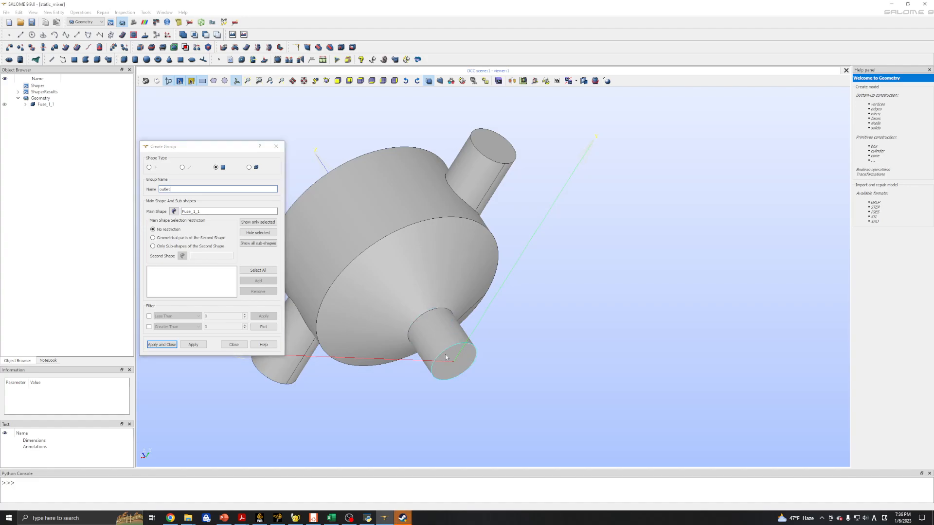
{"action": "left_click", "coordinate": [242, 283]}
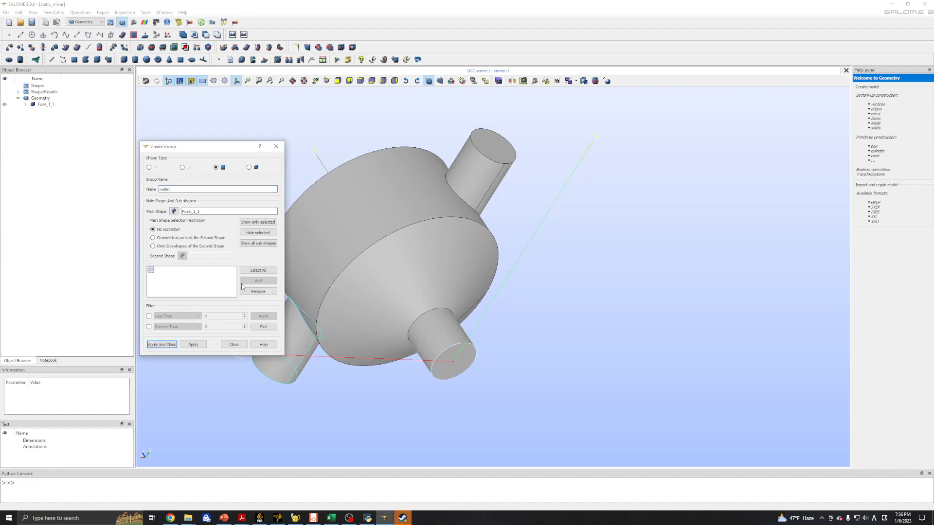
{"action": "left_click", "coordinate": [189, 347]}
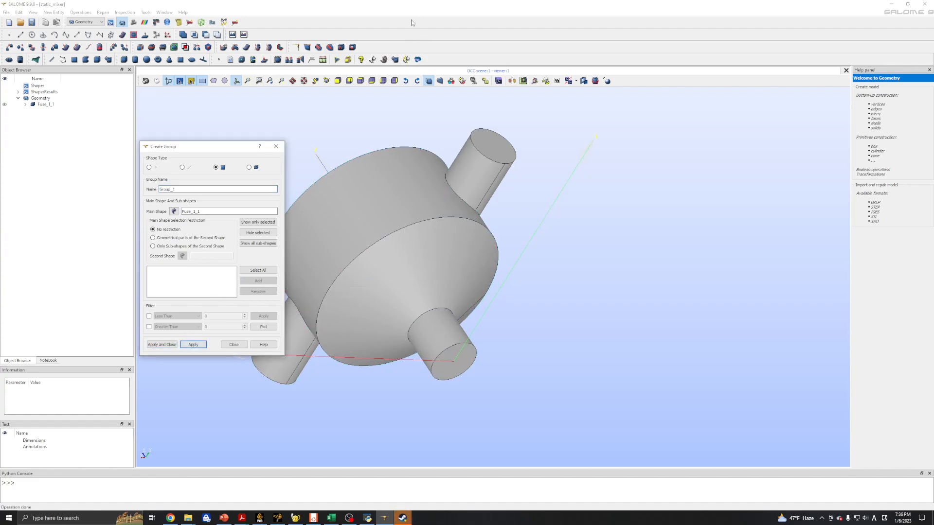
- Create the face group walls from the top face, cylindrical body, cone and both inlet pipe surfaces, and finish group creation
{"action": "right_click_drag", "start_coordinate": [376, 110], "coordinate": [515, 198], "text": "ctrl"}
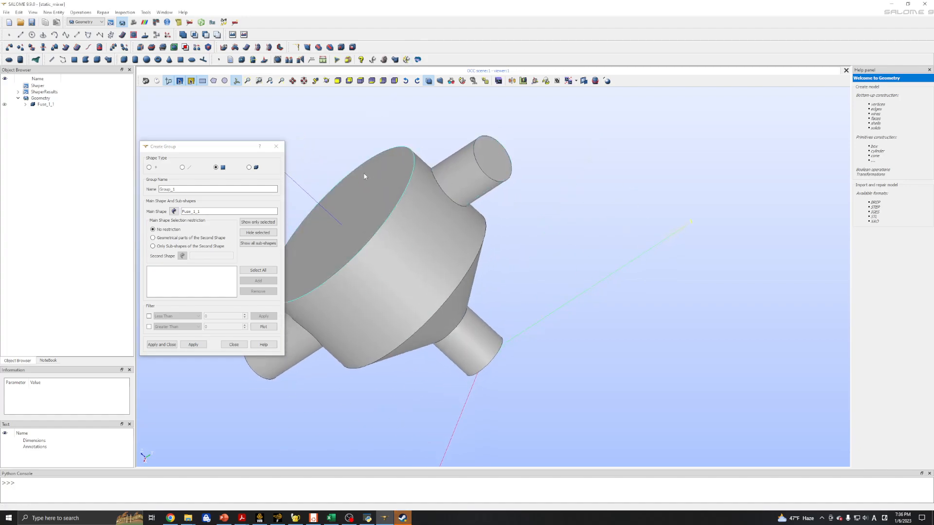
{"action": "double_click", "coordinate": [188, 188]}
{"action": "type", "text": "walls"}
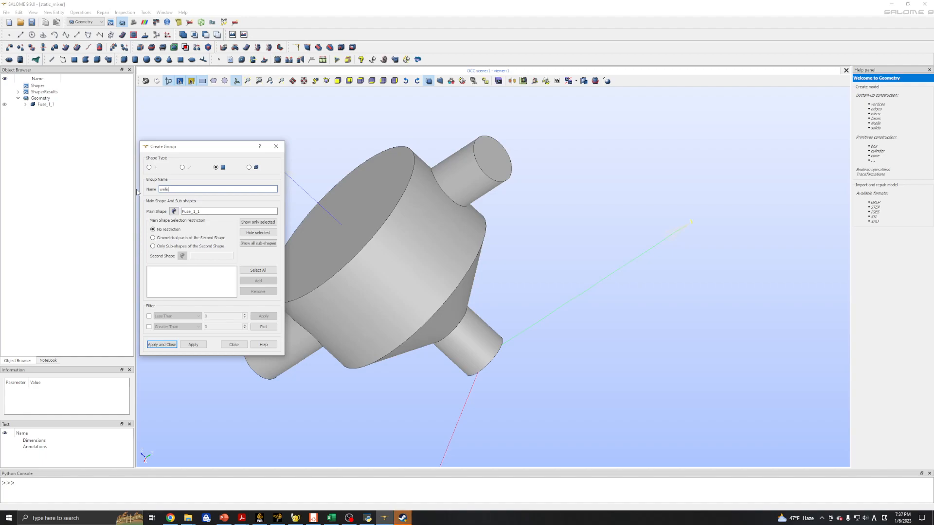
{"action": "left_click", "coordinate": [374, 217]}
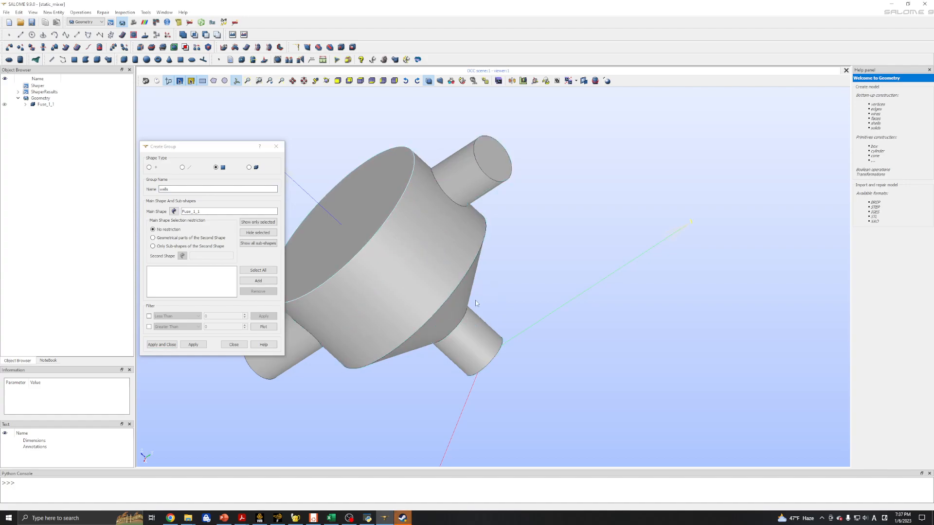
{"action": "left_click", "coordinate": [355, 136]}
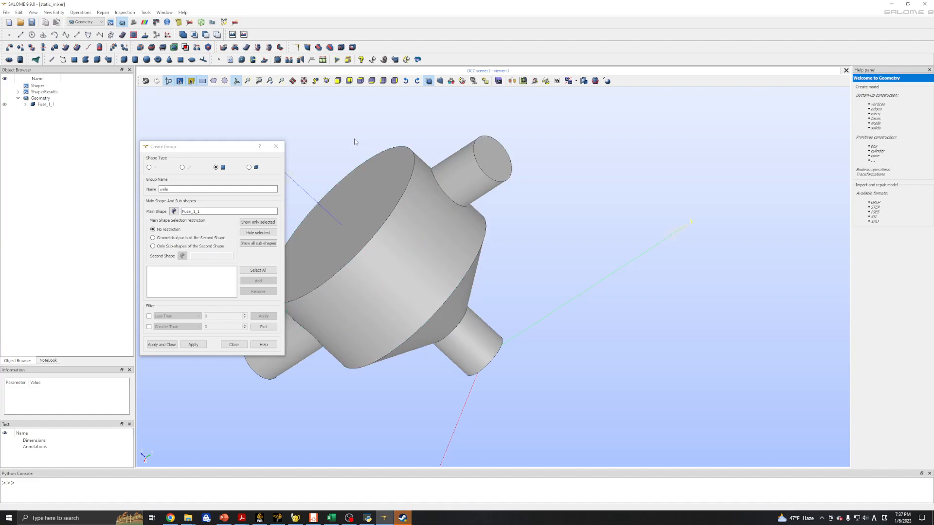
{"action": "left_click", "coordinate": [410, 247]}
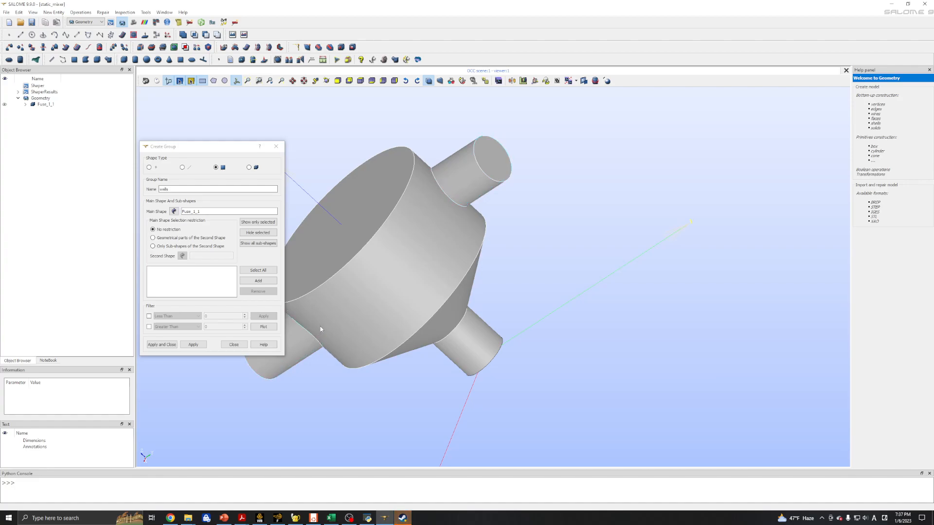
{"action": "right_click_drag", "start_coordinate": [561, 291], "coordinate": [184, 385], "text": "ctrl"}
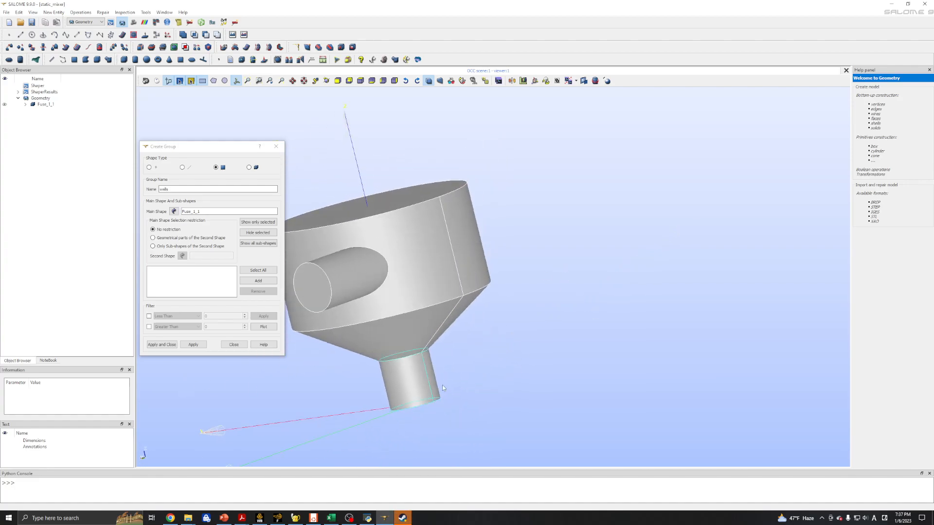
{"action": "right_click_drag", "start_coordinate": [526, 170], "coordinate": [500, 256], "text": "ctrl"}
{"action": "left_click", "coordinate": [267, 281]}
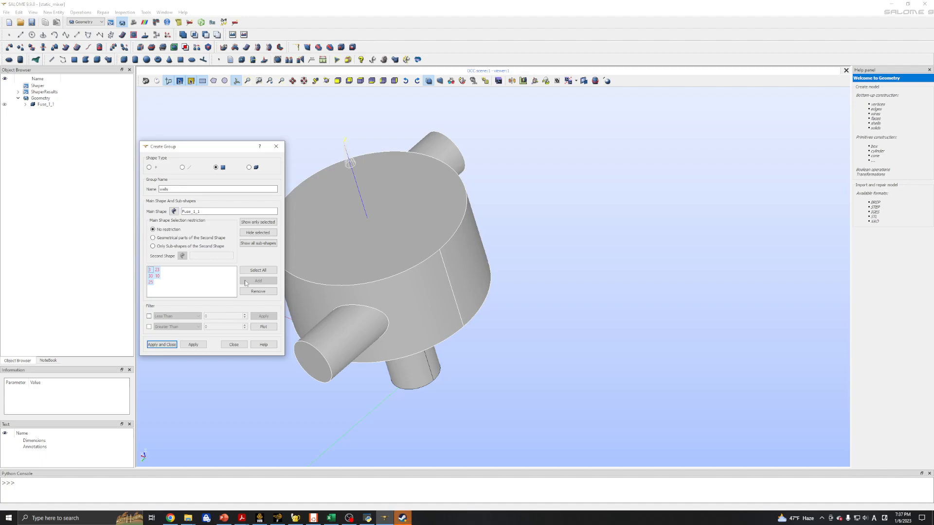
{"action": "left_click_drag", "start_coordinate": [189, 147], "coordinate": [132, 139]}
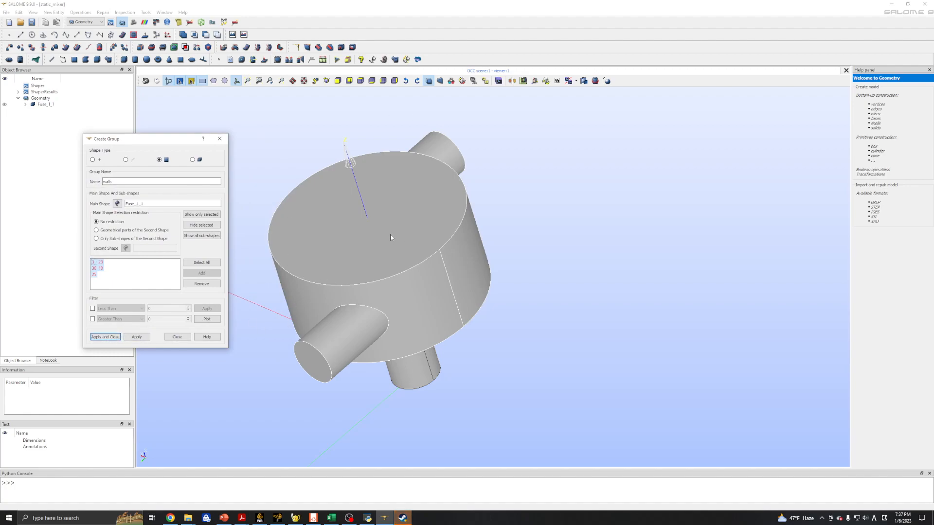
{"action": "left_click", "coordinate": [105, 336]}
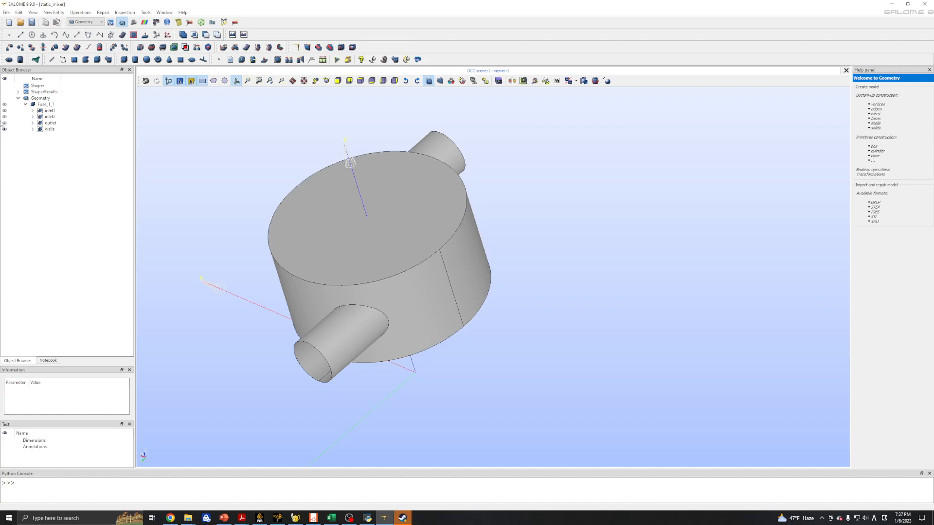
- Check the faces in inlet1, inlet2, outlet and walls by toggling their visibility, and examine the walls group alone
{"action": "left_click", "coordinate": [4, 129]}
{"action": "left_click", "coordinate": [4, 111]}
{"action": "left_click", "coordinate": [5, 117]}
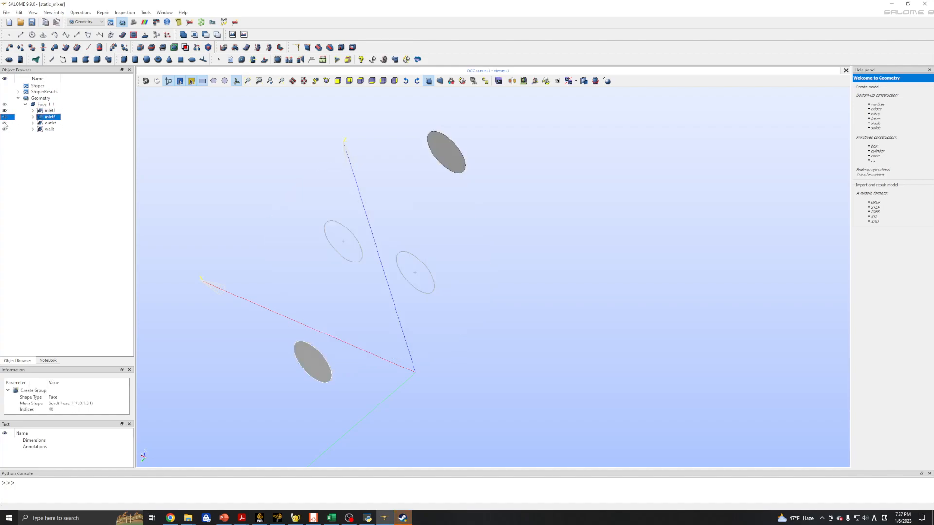
{"action": "left_click", "coordinate": [4, 123]}
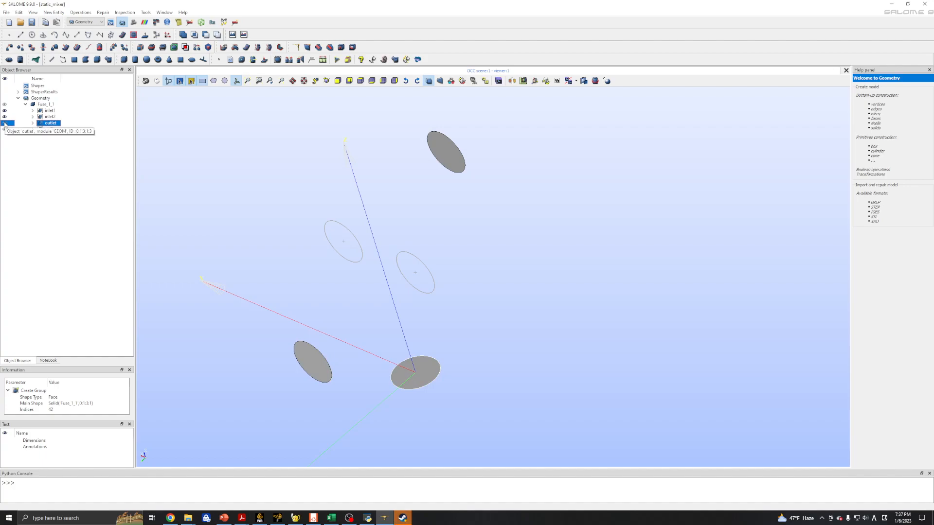
{"action": "left_click", "coordinate": [4, 123]}
{"action": "left_click", "coordinate": [5, 117]}
{"action": "left_click", "coordinate": [5, 110]}
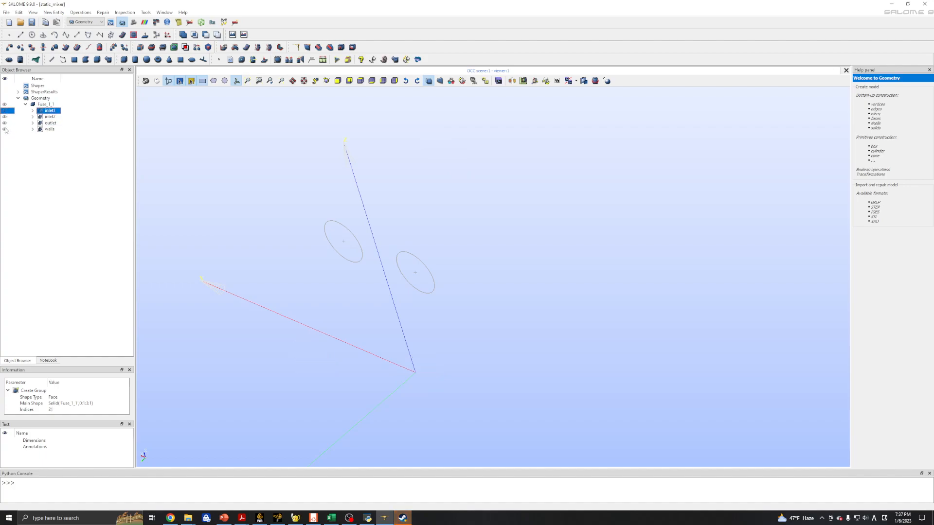
{"action": "left_click", "coordinate": [4, 129]}
{"action": "right_click_drag", "start_coordinate": [299, 249], "coordinate": [217, 310], "text": "ctrl"}
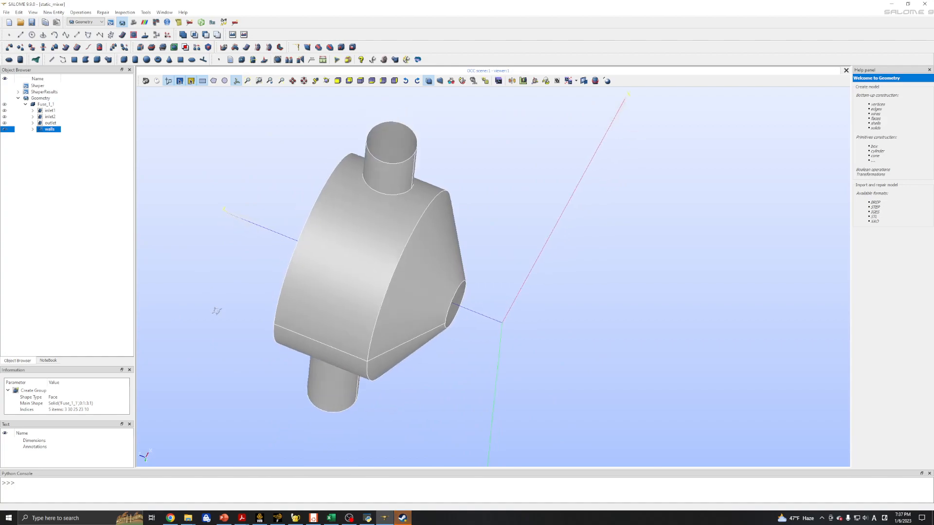
- Edit the face group walls to add the cylindrical surface of the outlet pipe below the cone
{"action": "right_click", "coordinate": [46, 130]}
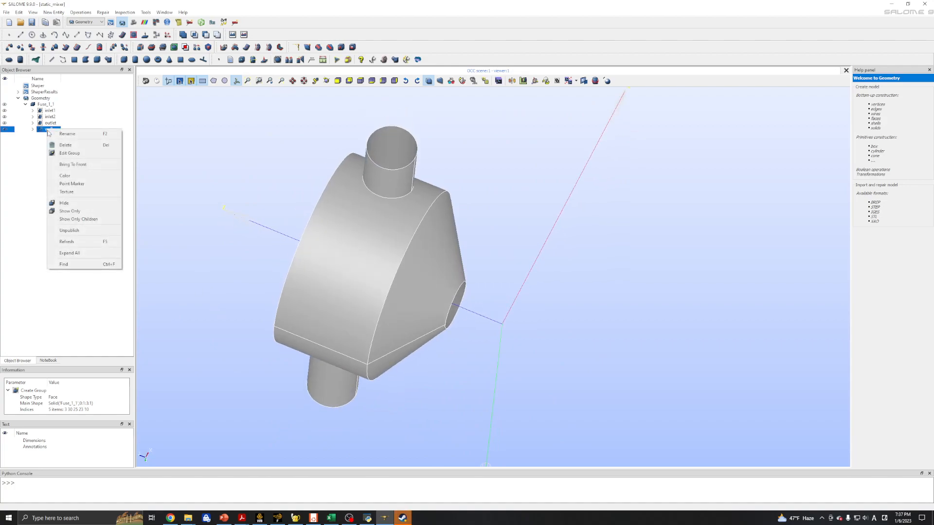
{"action": "left_click", "coordinate": [61, 154]}
{"action": "left_click_drag", "start_coordinate": [437, 152], "coordinate": [625, 141]}
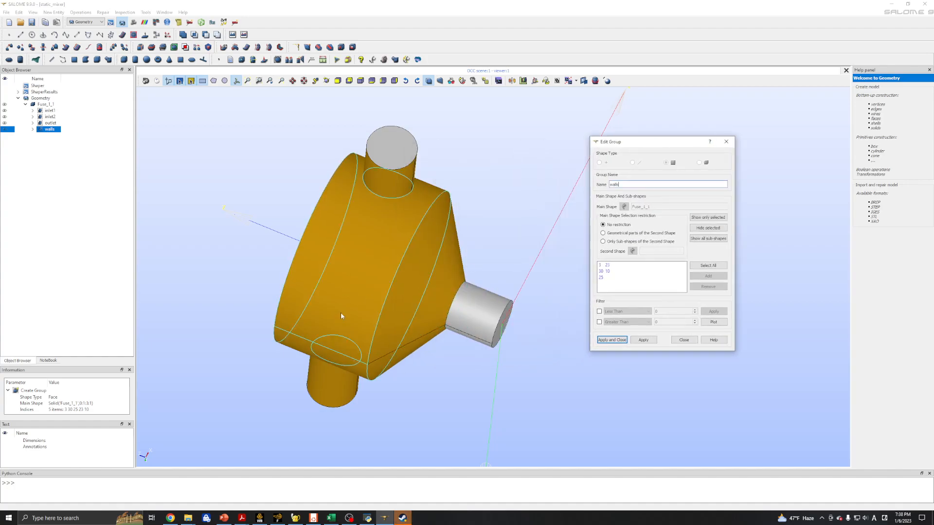
{"action": "left_click", "coordinate": [424, 322]}
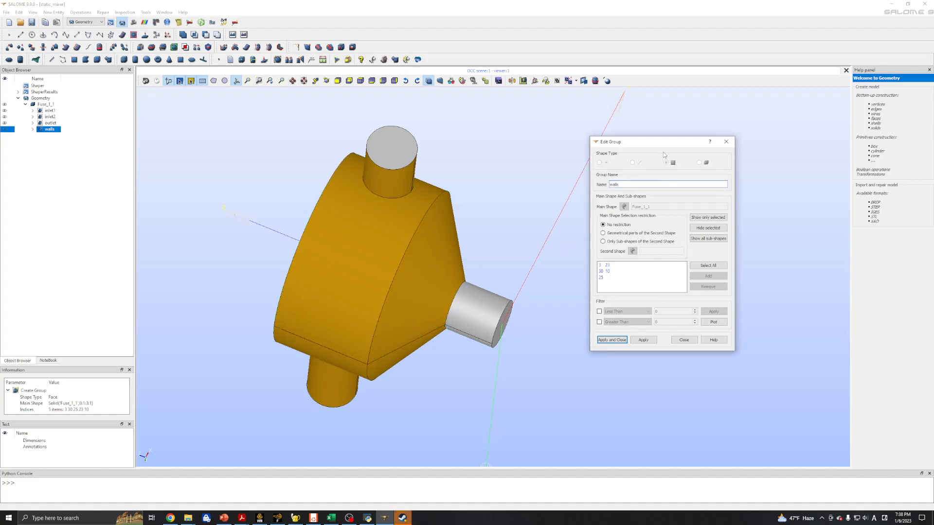
{"action": "left_click", "coordinate": [480, 306]}
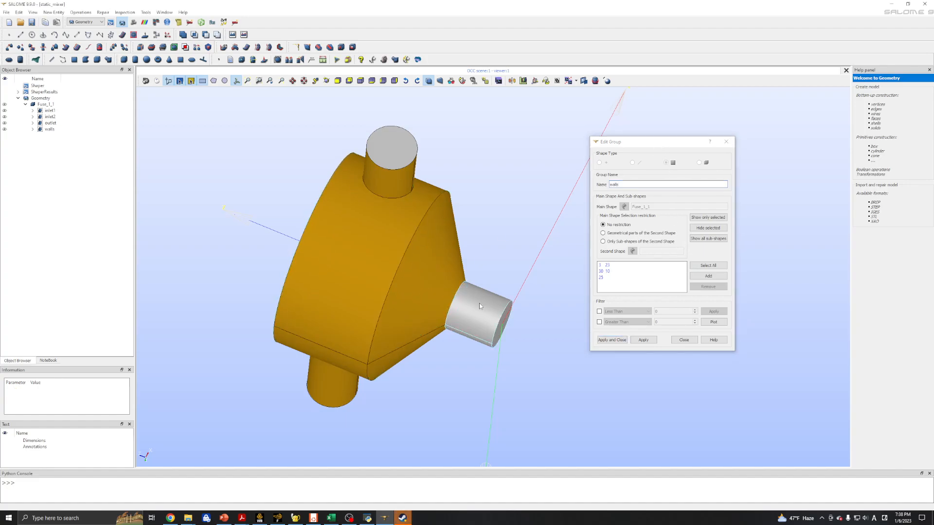
{"action": "left_click", "coordinate": [706, 276]}
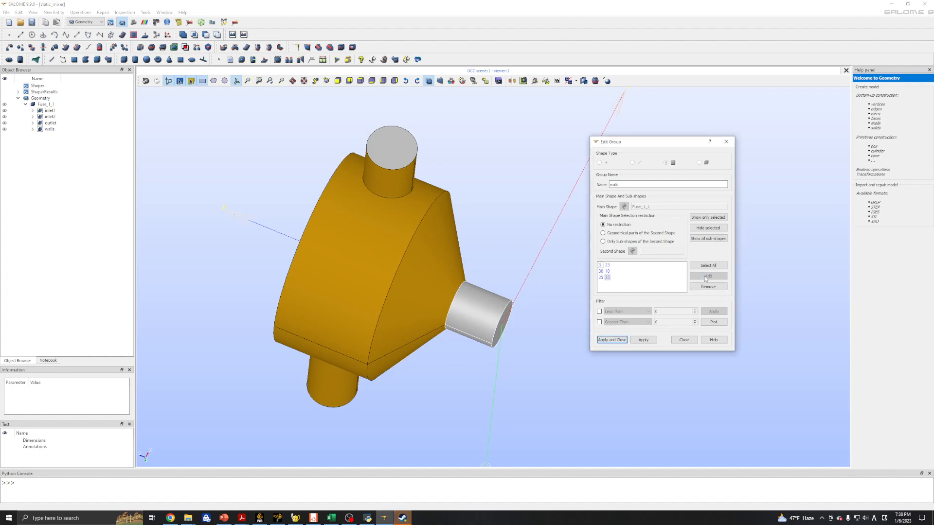
{"action": "left_click", "coordinate": [611, 339]}
- Check the updated walls group from several sides by toggling the visibility of Fuse_1_1 and its face groups
{"action": "right_click_drag", "start_coordinate": [556, 314], "coordinate": [224, 305], "text": "ctrl"}
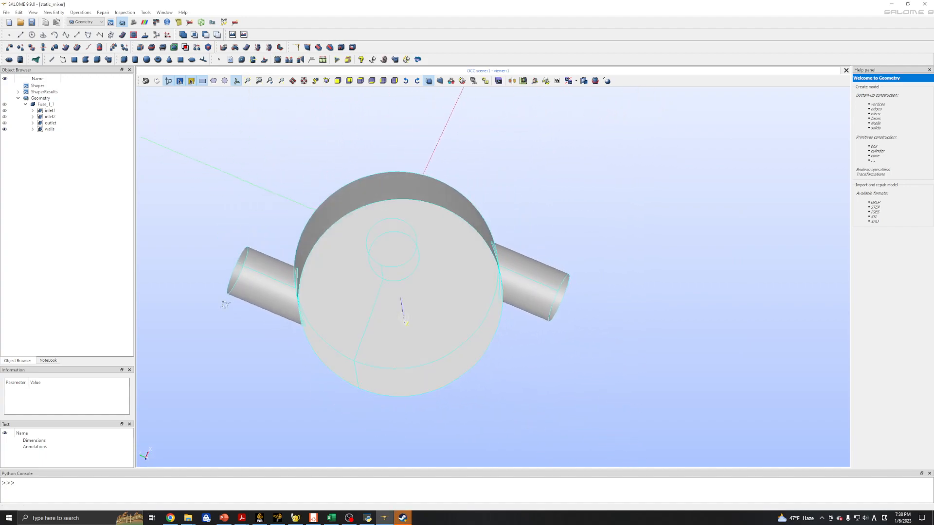
{"action": "left_click", "coordinate": [5, 129]}
{"action": "left_click", "coordinate": [5, 104]}
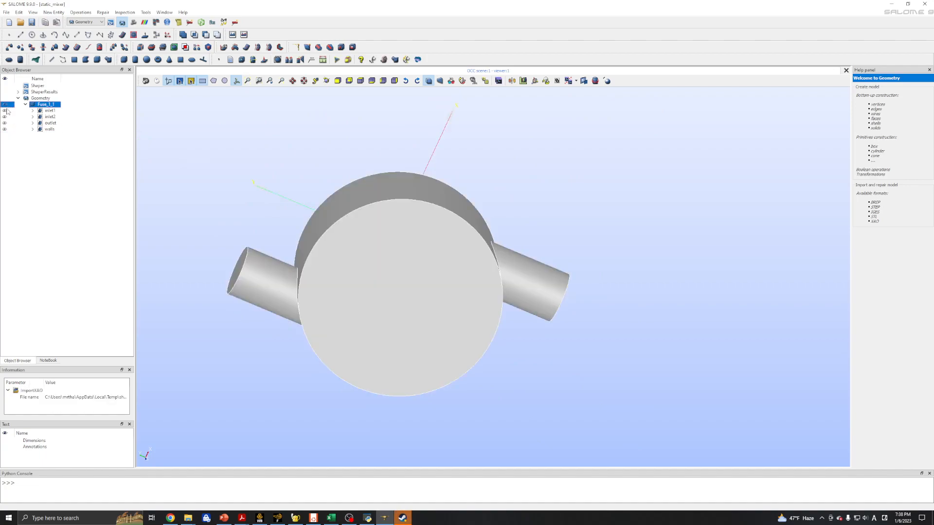
{"action": "left_click", "coordinate": [5, 117]}
{"action": "left_click", "coordinate": [5, 123]}
{"action": "left_click", "coordinate": [5, 129]}
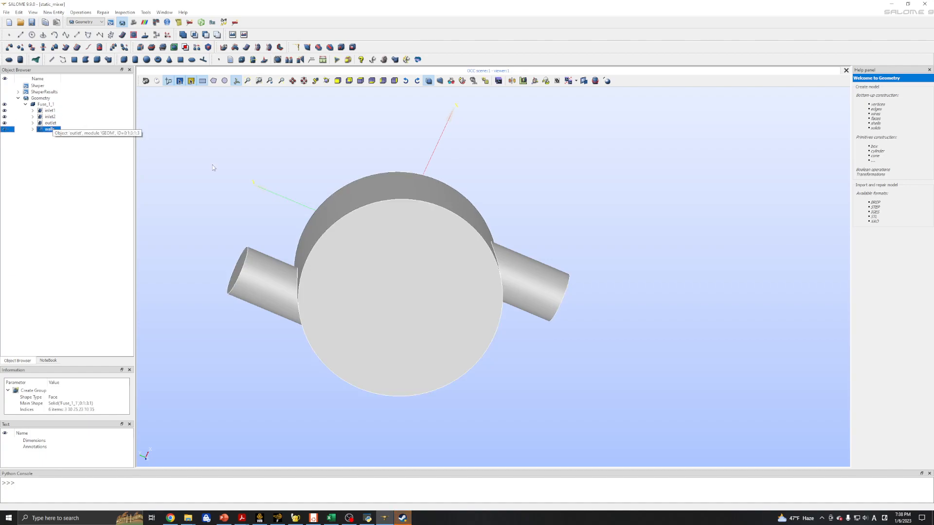
{"action": "middle_click_drag", "start_coordinate": [327, 208], "coordinate": [488, 298], "text": "ctrl"}
{"action": "right_click_drag", "start_coordinate": [487, 297], "coordinate": [467, 145], "text": "ctrl"}
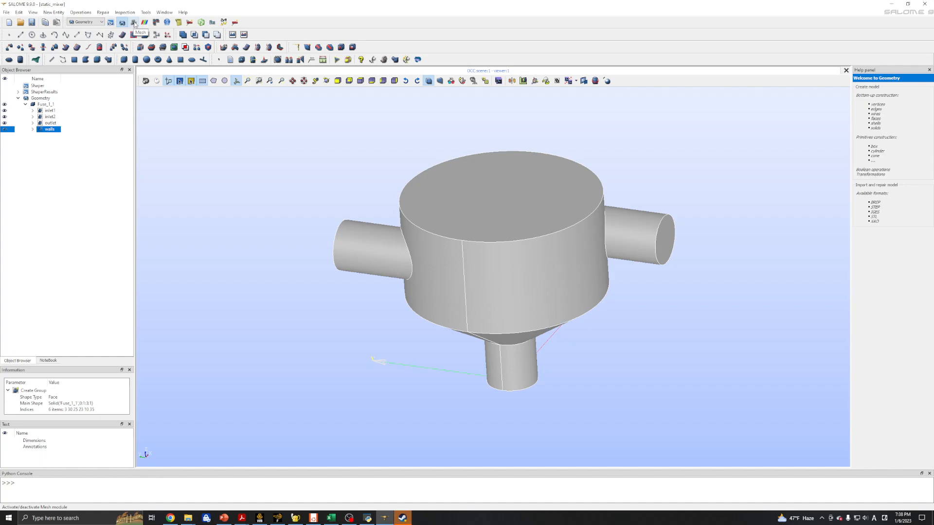
- Switch to the Mesh module and display the Fuse_1_1 geometry fitted in the VTK viewer
{"action": "left_click", "coordinate": [133, 22]}
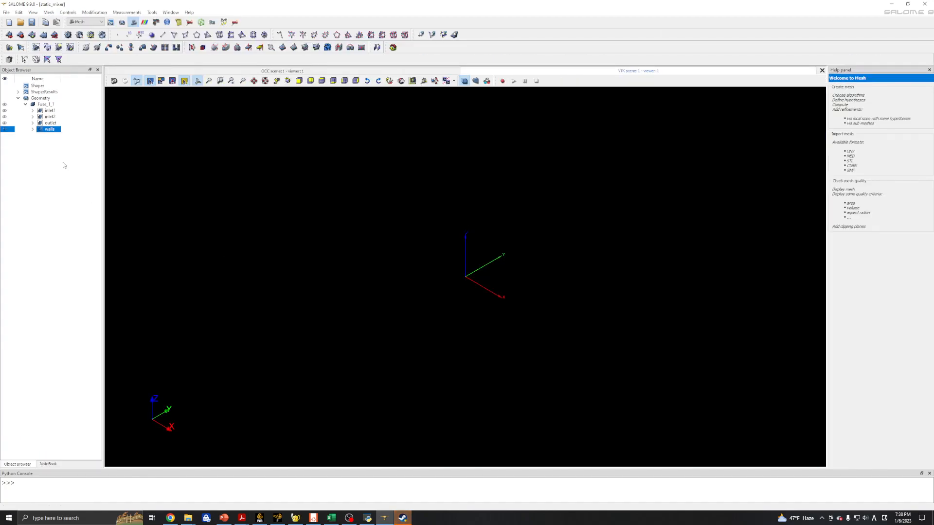
{"action": "left_click", "coordinate": [5, 104]}
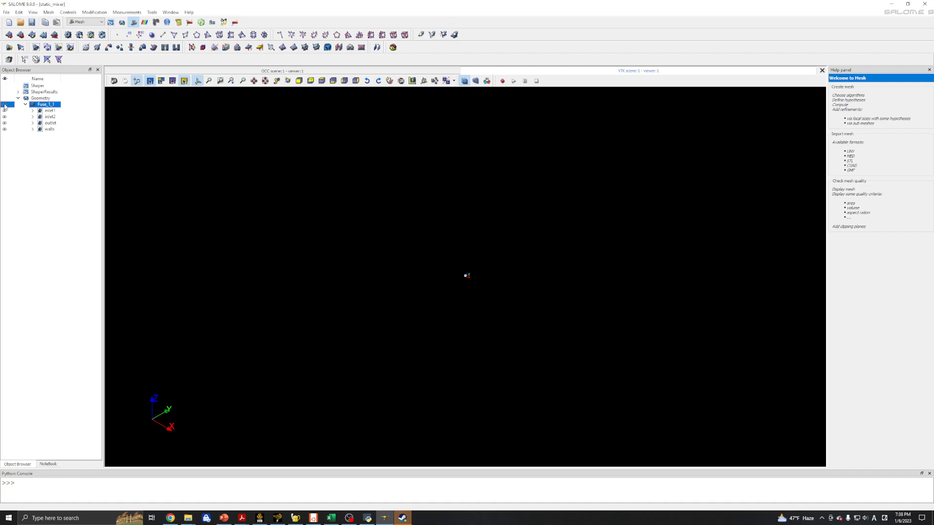
{"action": "left_click", "coordinate": [208, 81]}
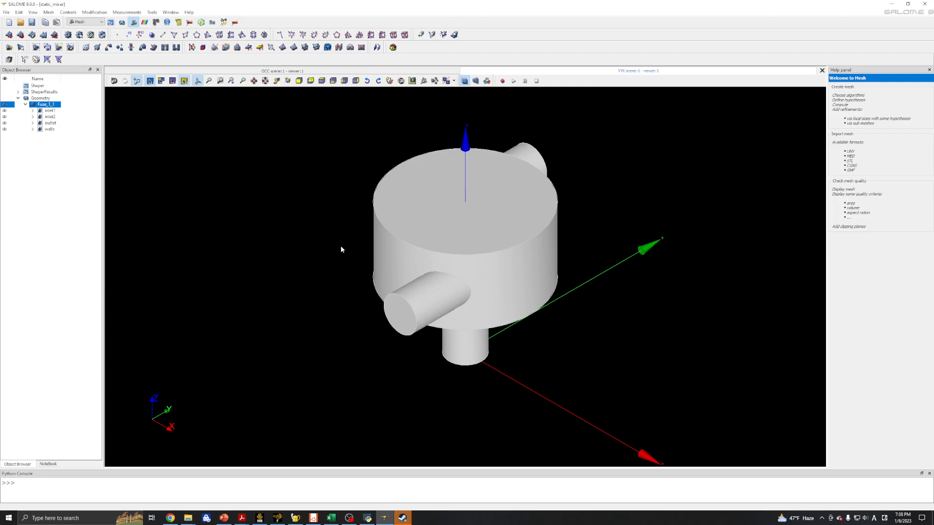
{"action": "scroll", "coordinate": [339, 246], "scroll_direction": "up", "scroll_amount": 3}
{"action": "scroll", "coordinate": [339, 246], "scroll_direction": "down", "scroll_amount": 3}
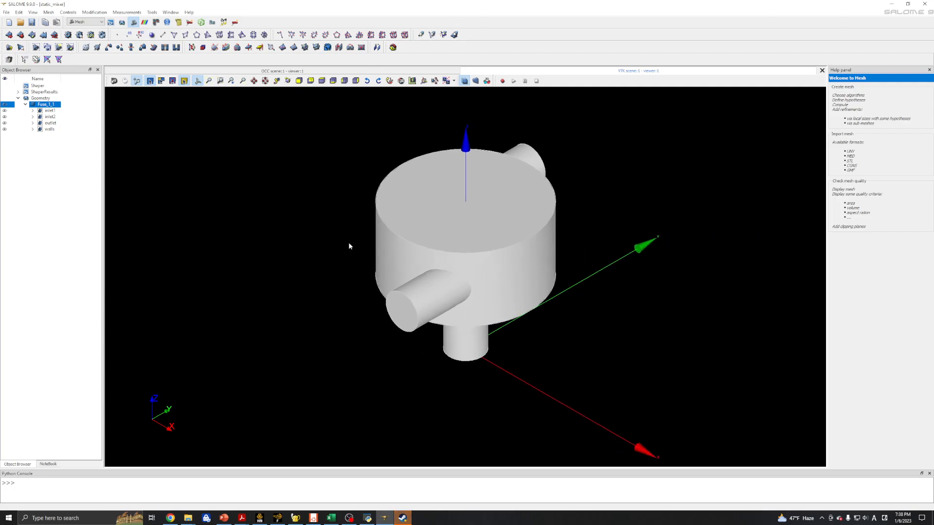
{"action": "middle_click_drag", "start_coordinate": [356, 266], "coordinate": [307, 260]}
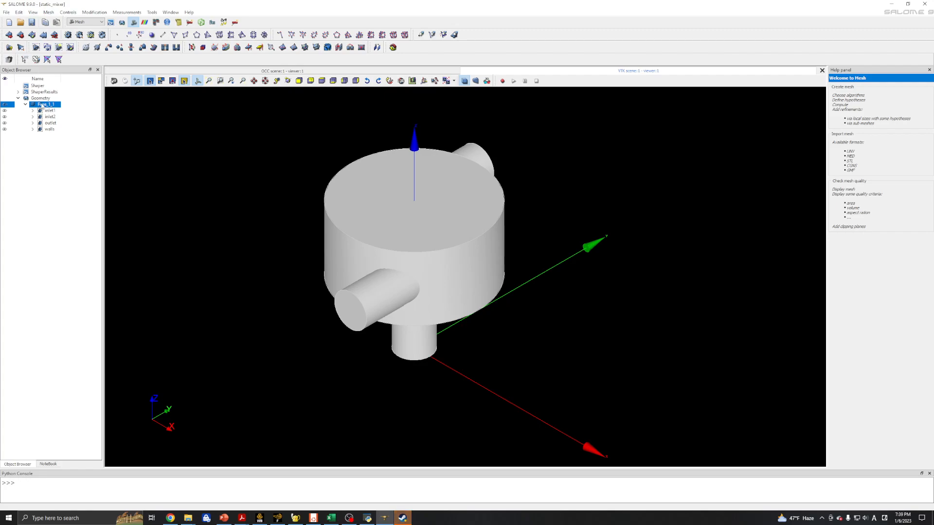
- Start a new mesh on Fuse_1_1 with mesh type Any and the NETGEN 1D-2D-3D algorithm
{"action": "left_click", "coordinate": [49, 12]}
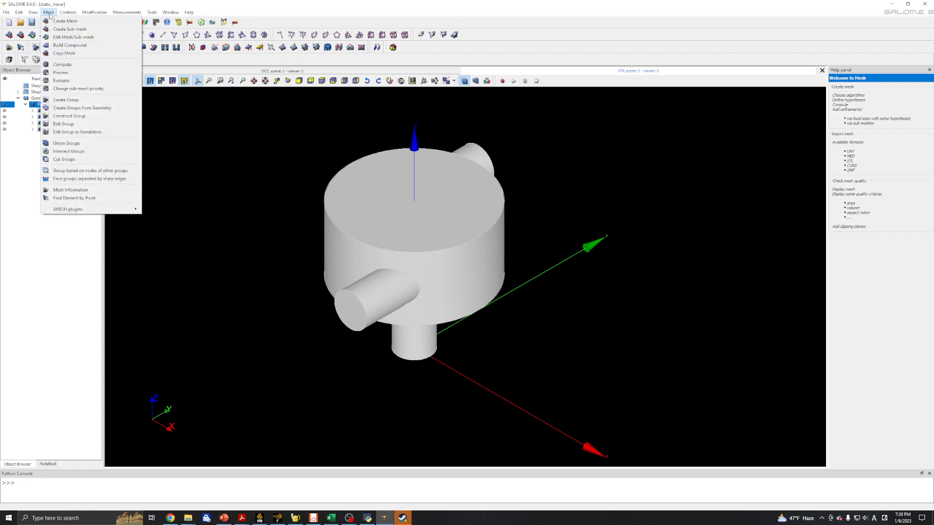
{"action": "left_click", "coordinate": [61, 19]}
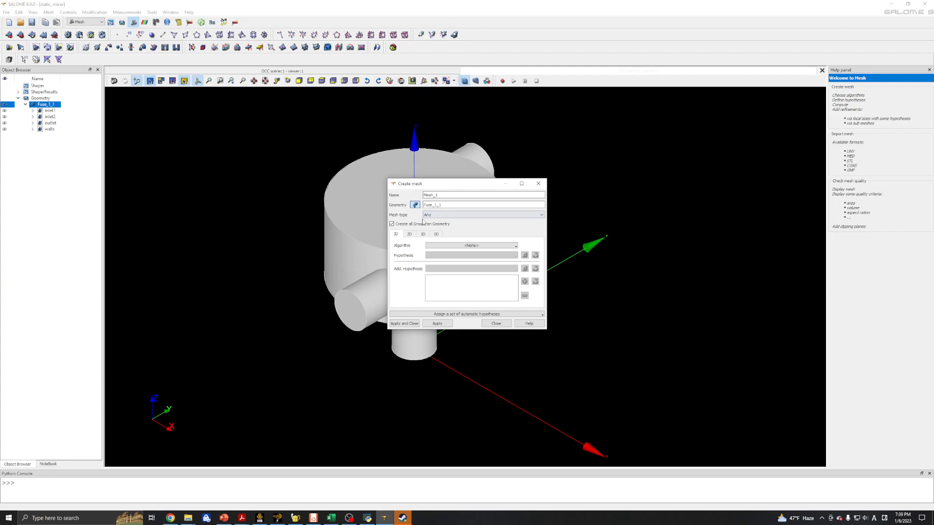
{"action": "left_click", "coordinate": [443, 215]}
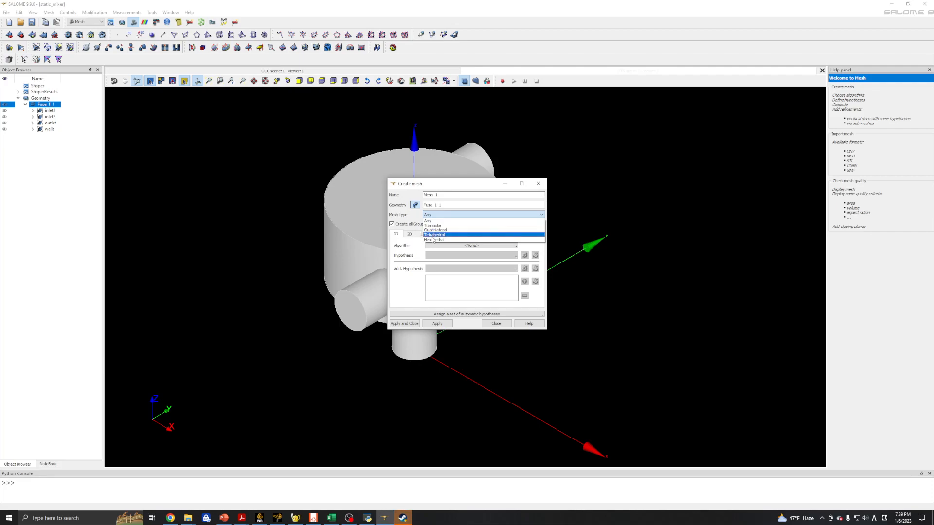
{"action": "left_click", "coordinate": [406, 253]}
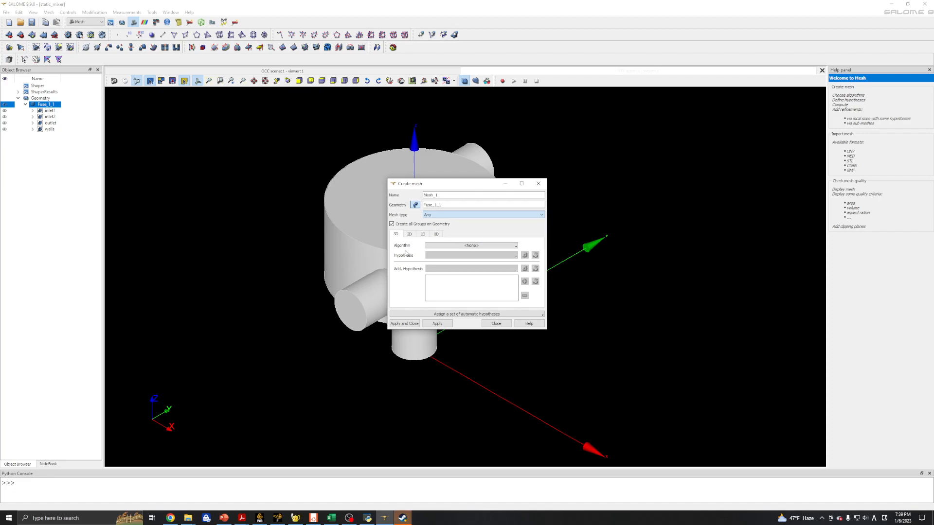
{"action": "left_click", "coordinate": [455, 247]}
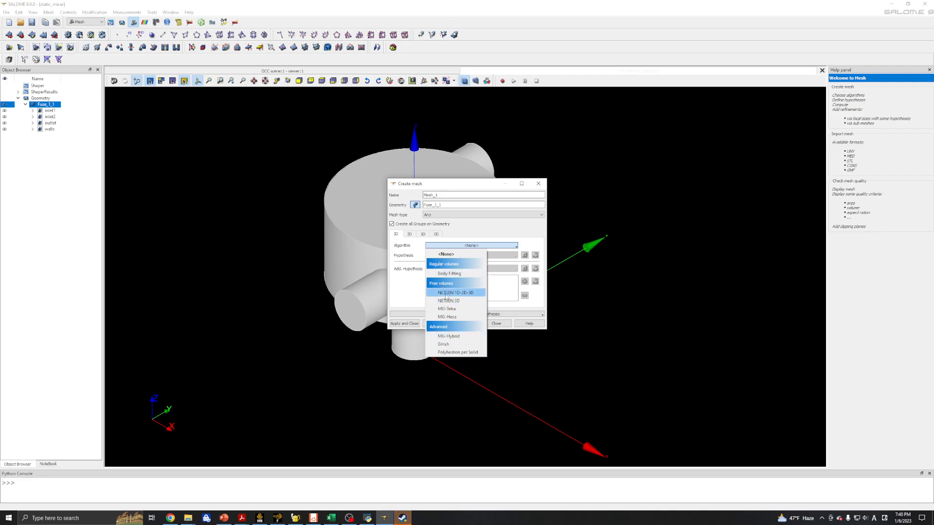
{"action": "left_click", "coordinate": [445, 293]}
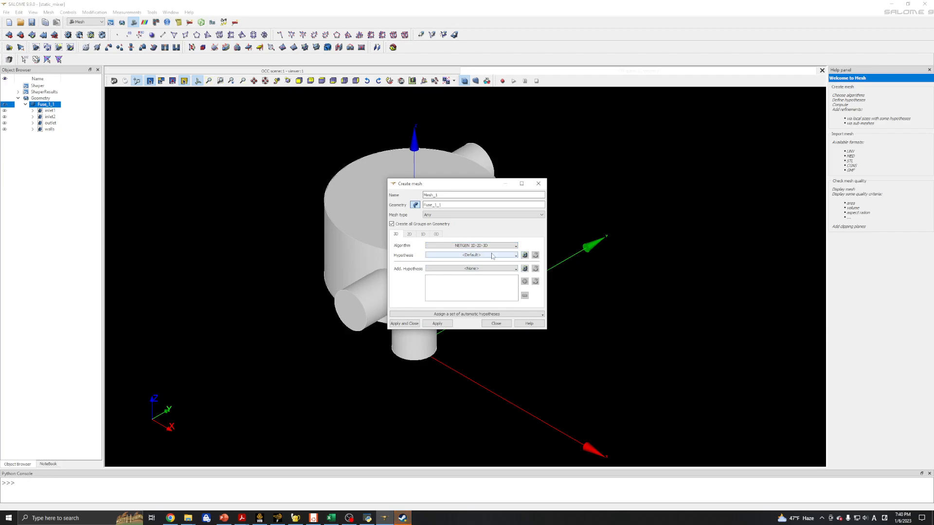
- Add a NETGEN 3D Parameters hypothesis with a maximum size of 0.5 and a minimum size of 0.05
{"action": "left_click", "coordinate": [524, 255]}
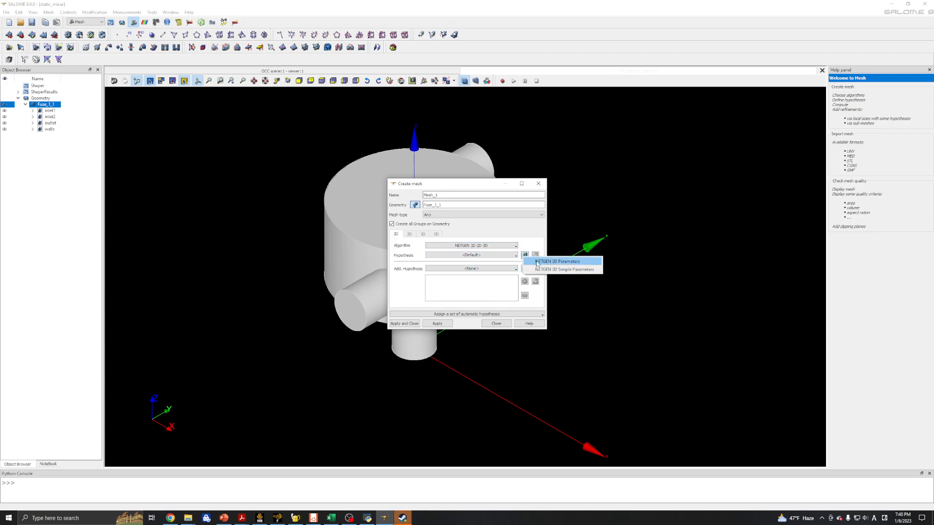
{"action": "left_click", "coordinate": [537, 263]}
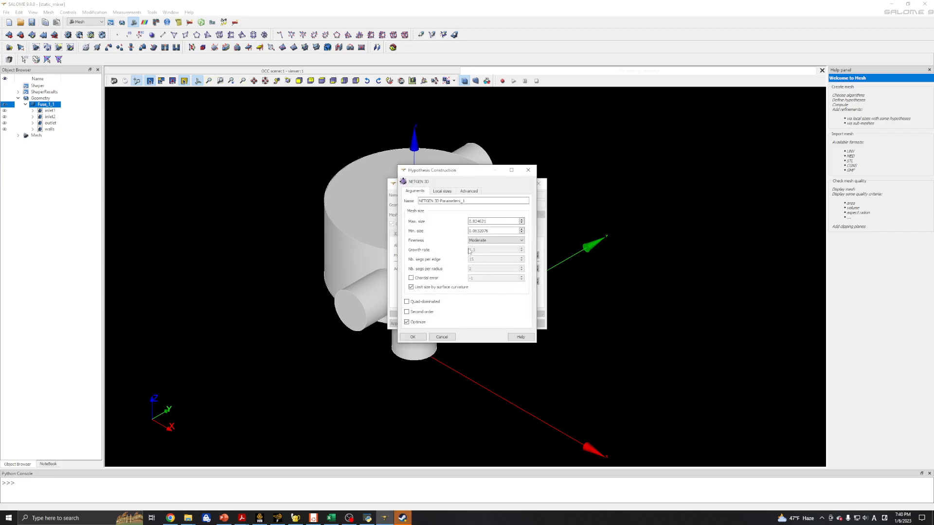
{"action": "left_click_drag", "start_coordinate": [488, 221], "coordinate": [473, 221]}
{"action": "type", "text": "5"}
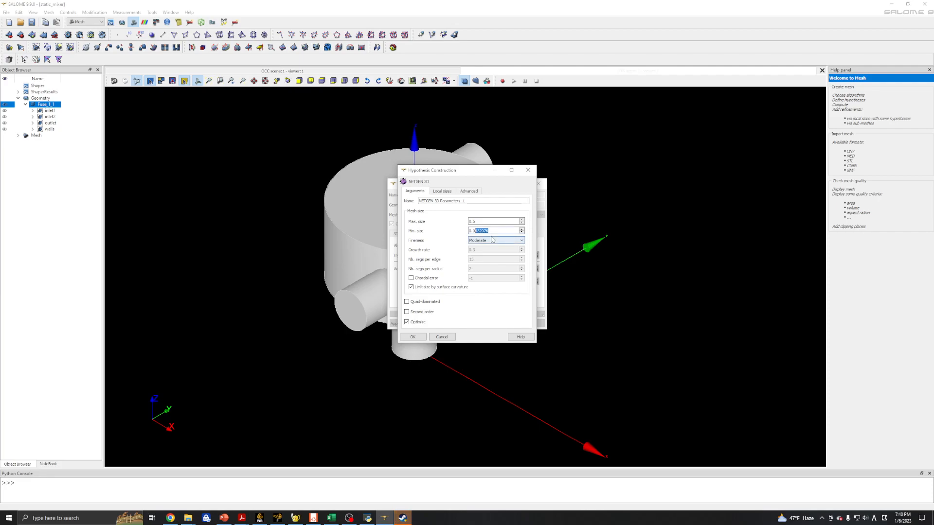
{"action": "type", "text": "5"}
- Set the hypothesis fineness to Fine, accept it and create the mesh definition
{"action": "left_click", "coordinate": [472, 242]}
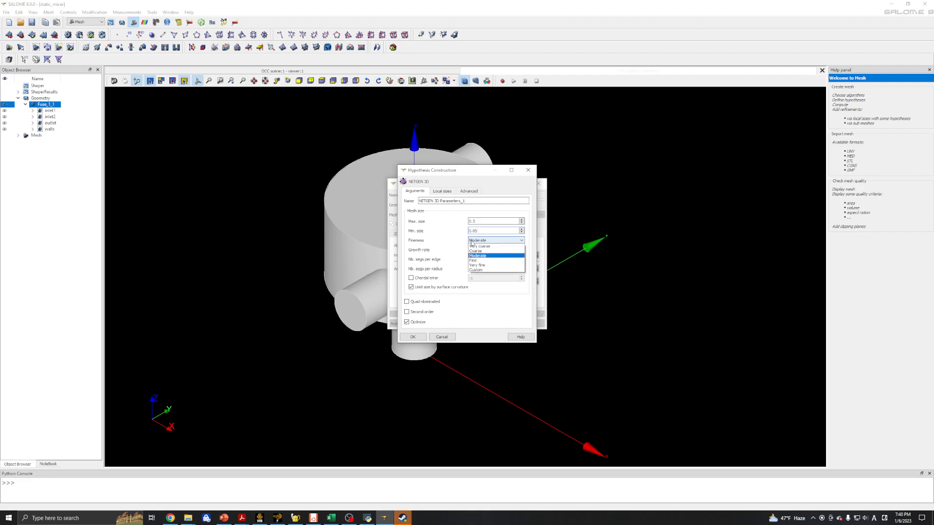
{"action": "left_click", "coordinate": [473, 260]}
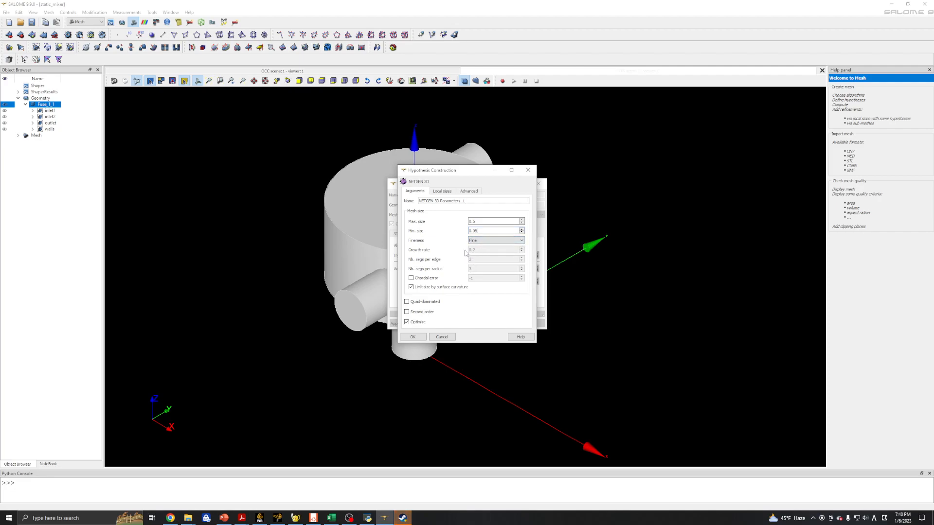
{"action": "left_click", "coordinate": [473, 241]}
{"action": "left_click", "coordinate": [474, 254]}
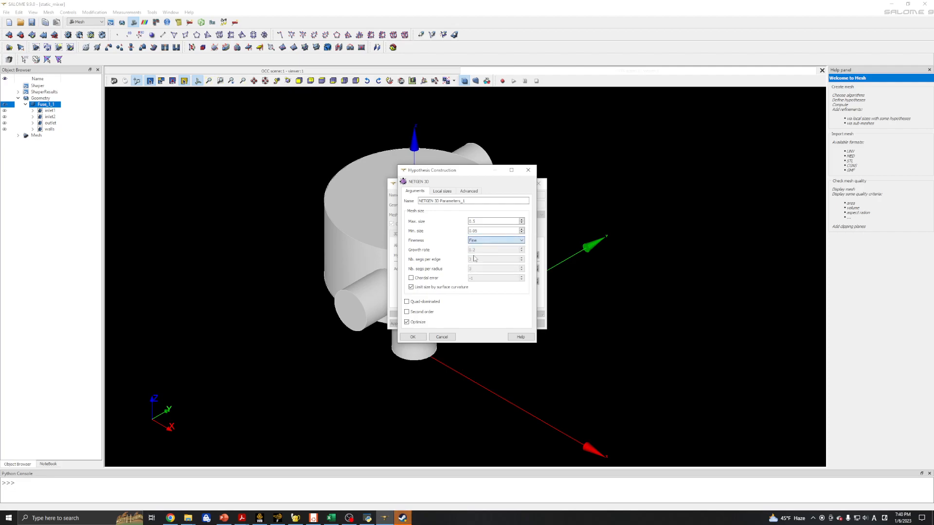
{"action": "left_click", "coordinate": [412, 337]}
{"action": "left_click", "coordinate": [437, 323]}
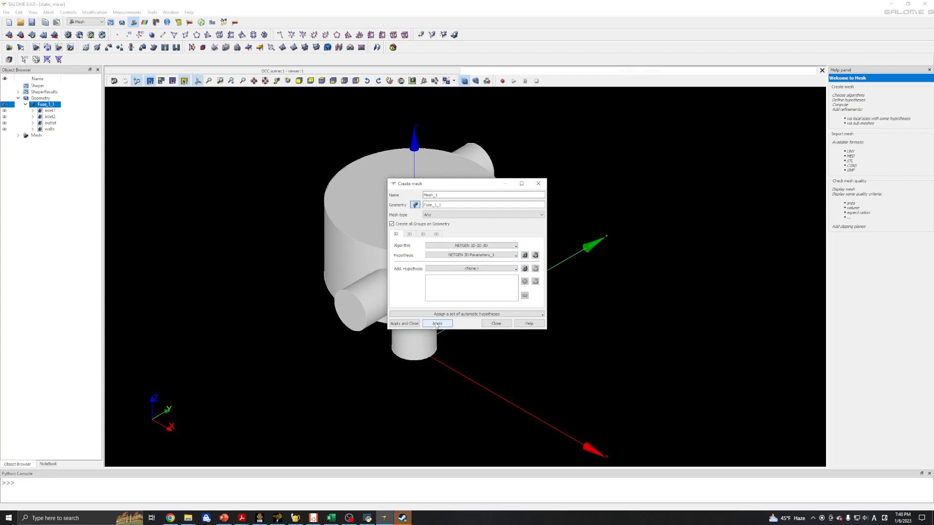
{"action": "left_click", "coordinate": [494, 324]}
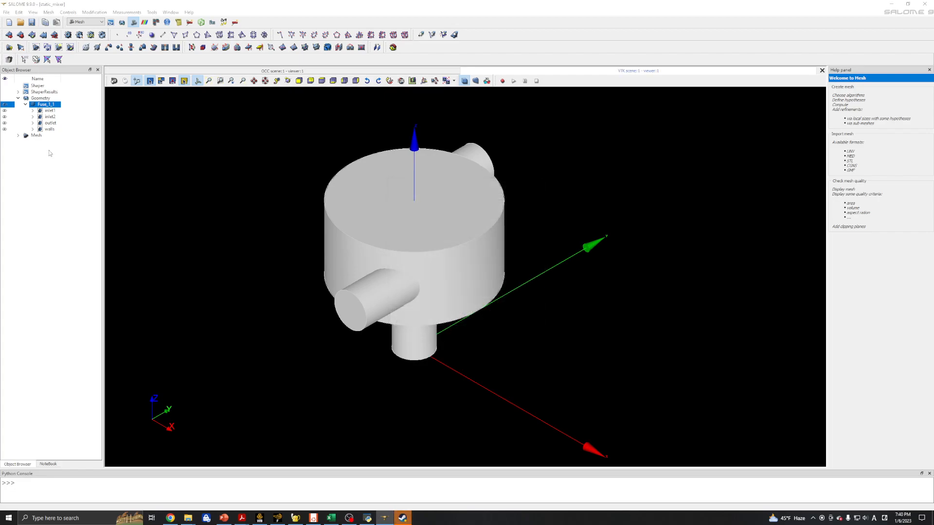
- Compute Mesh_1 and hide the Fuse_1_1 geometry so only the mesh is displayed
{"action": "left_click", "coordinate": [18, 136]}
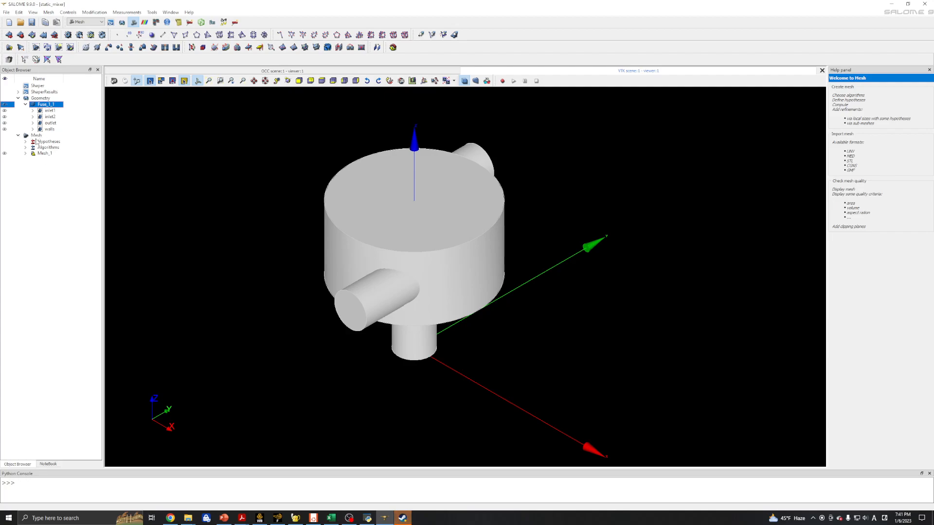
{"action": "left_click", "coordinate": [18, 135]}
{"action": "left_click", "coordinate": [19, 136]}
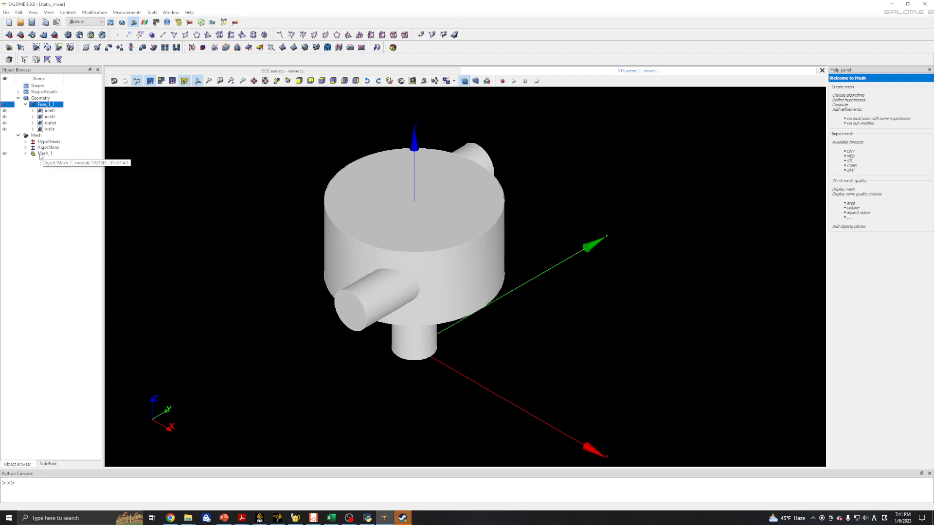
{"action": "left_click", "coordinate": [42, 153]}
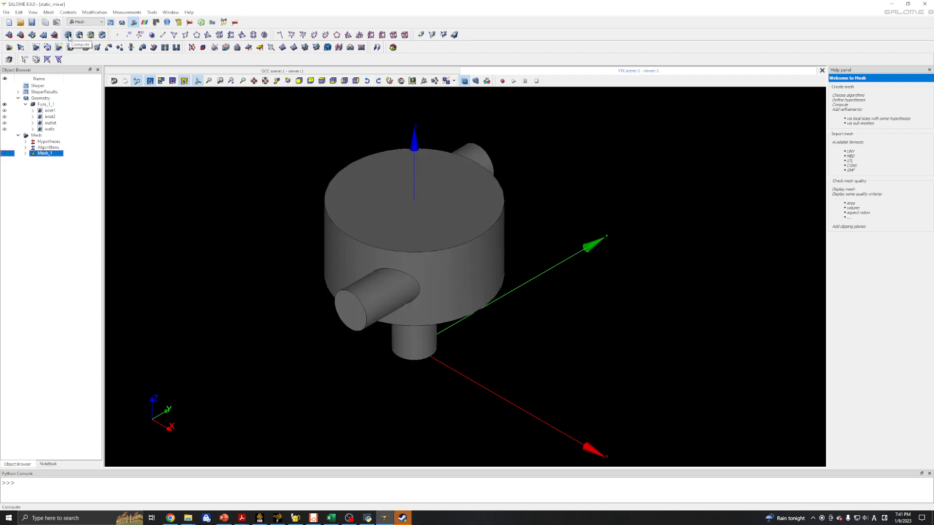
{"action": "left_click", "coordinate": [49, 12]}
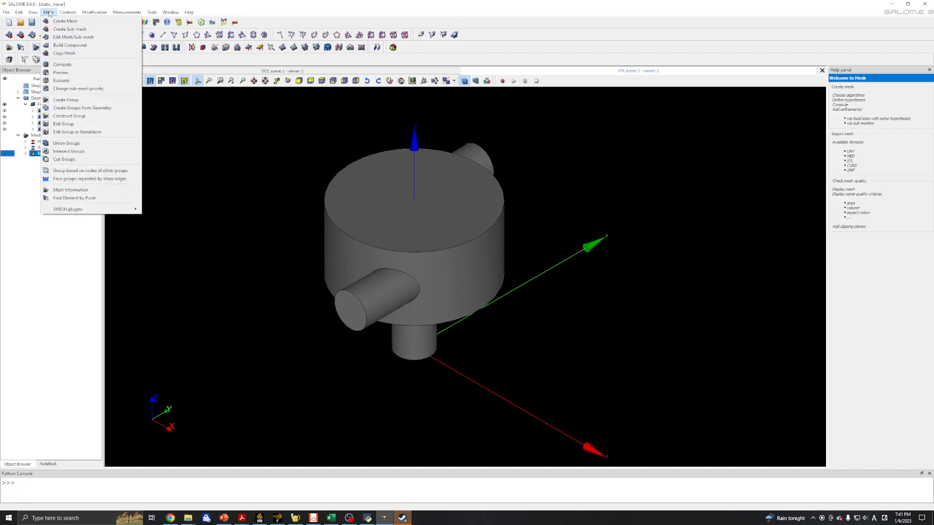
{"action": "left_click", "coordinate": [58, 65]}
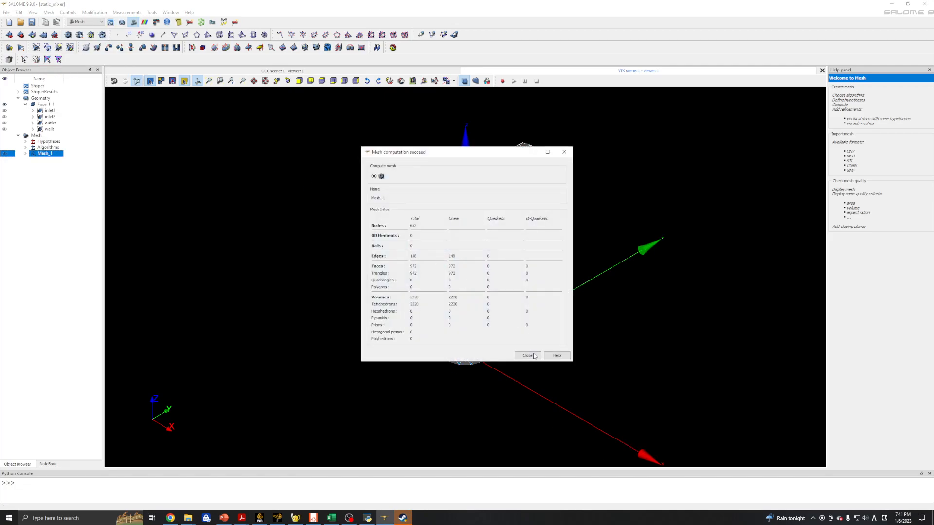
{"action": "left_click", "coordinate": [527, 356]}
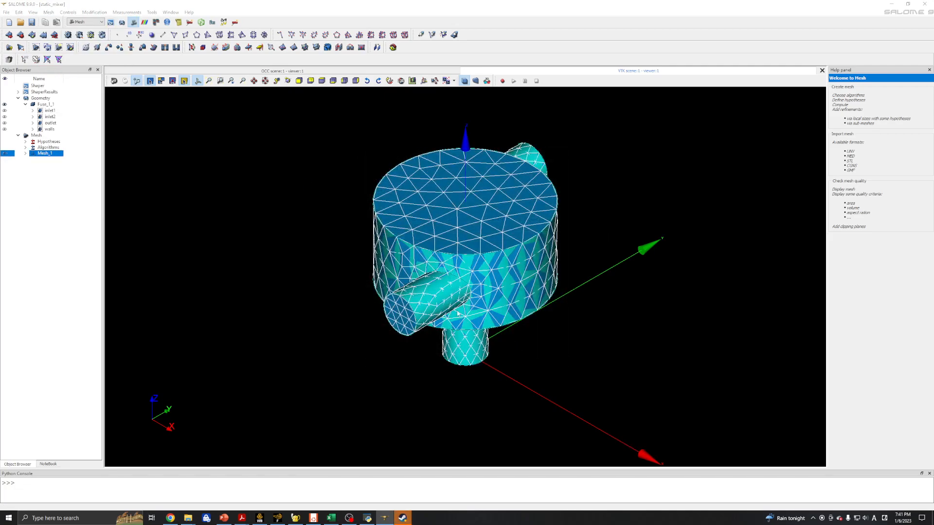
{"action": "left_click", "coordinate": [5, 104]}
{"action": "scroll", "coordinate": [355, 265], "scroll_direction": "up", "scroll_amount": 3}
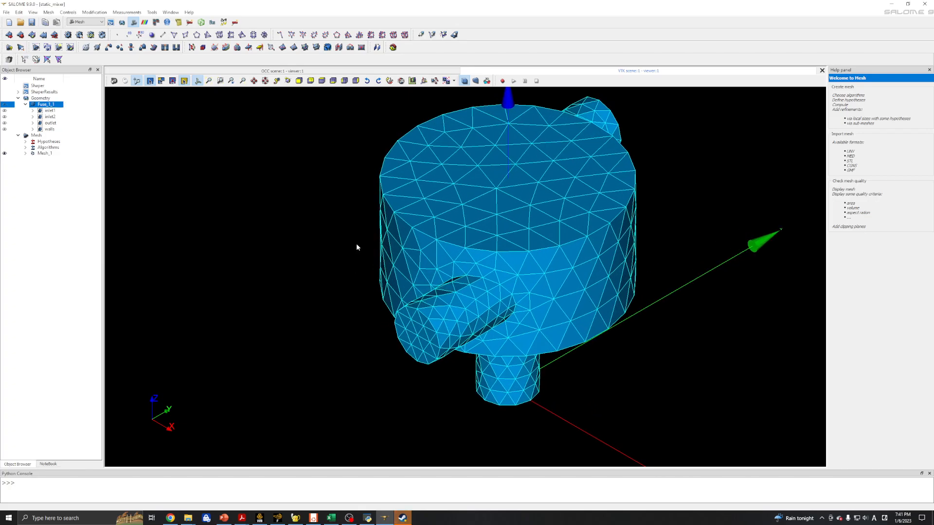
- Open clipping for the displayed Mesh_1 and add a new absolute clipping plane
{"action": "right_click", "coordinate": [248, 255]}
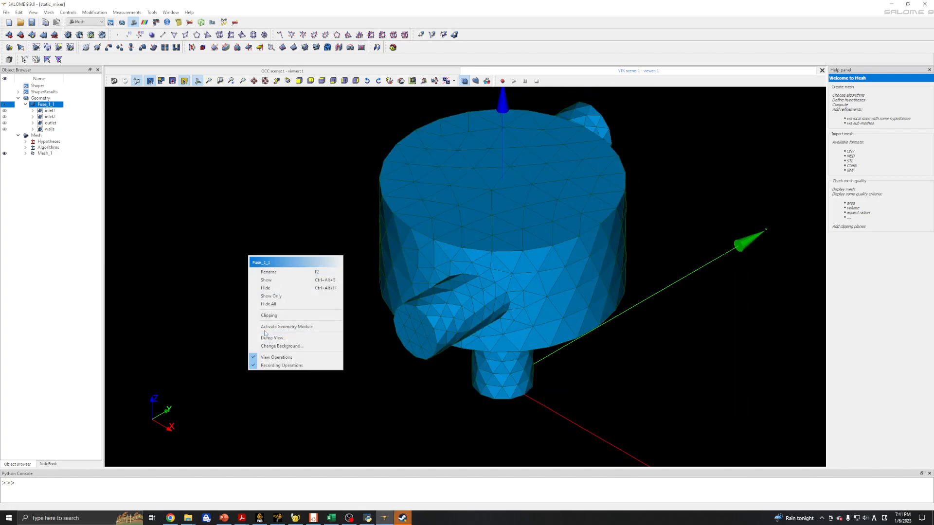
{"action": "left_click", "coordinate": [225, 292]}
{"action": "right_click_drag", "start_coordinate": [225, 292], "coordinate": [280, 282], "text": "ctrl"}
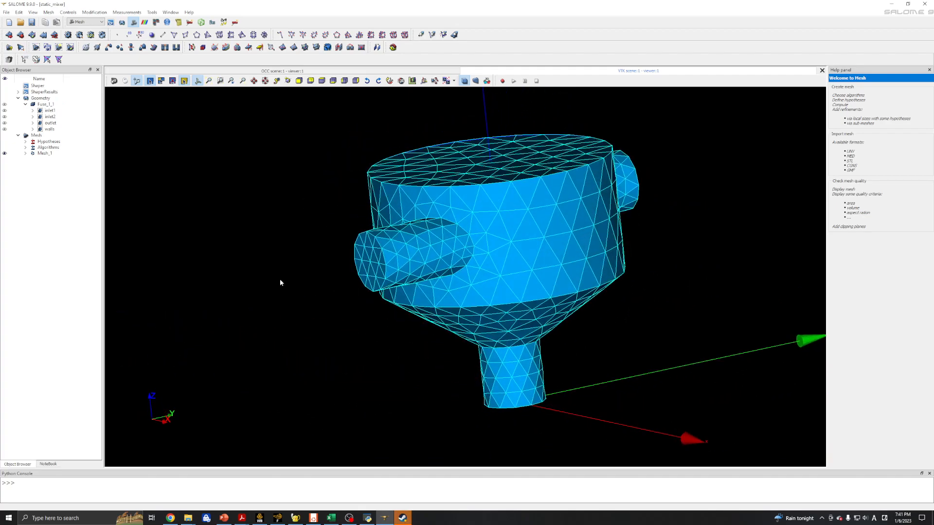
{"action": "right_click", "coordinate": [268, 263]}
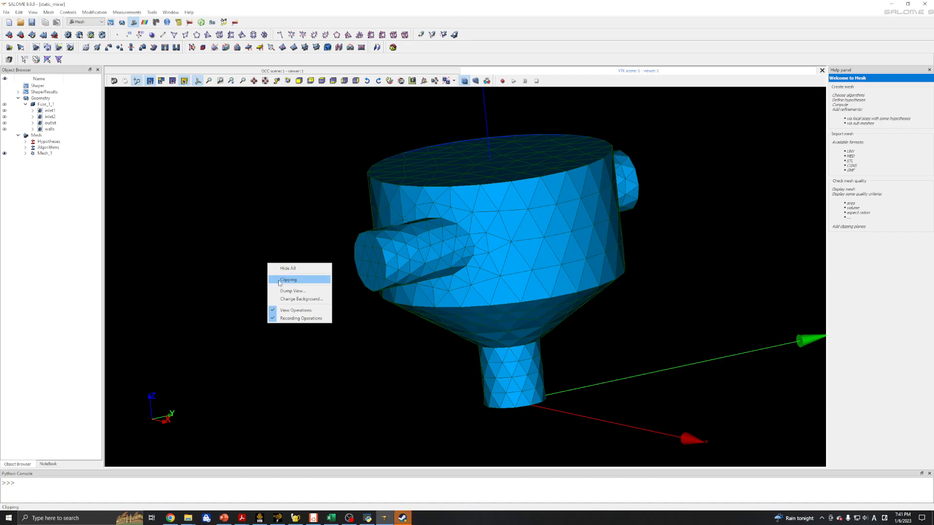
{"action": "left_click", "coordinate": [242, 273]}
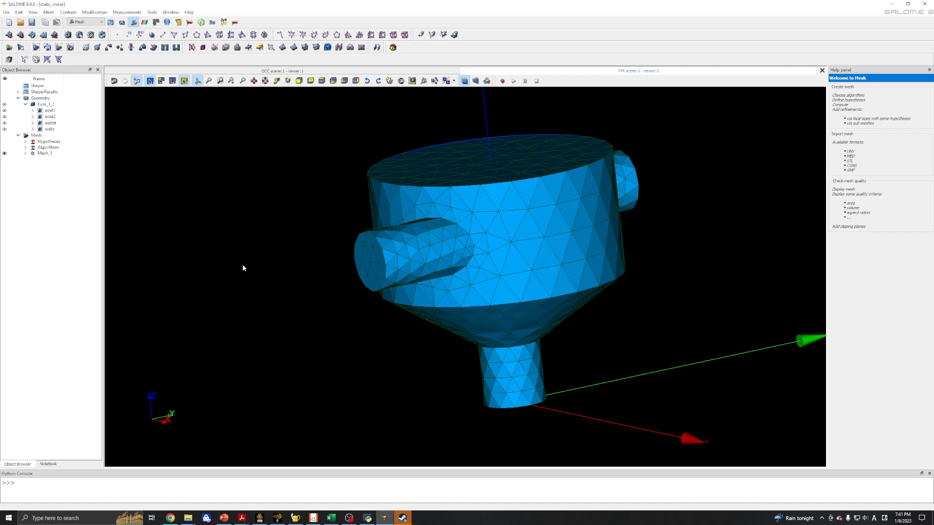
{"action": "right_click", "coordinate": [242, 268]}
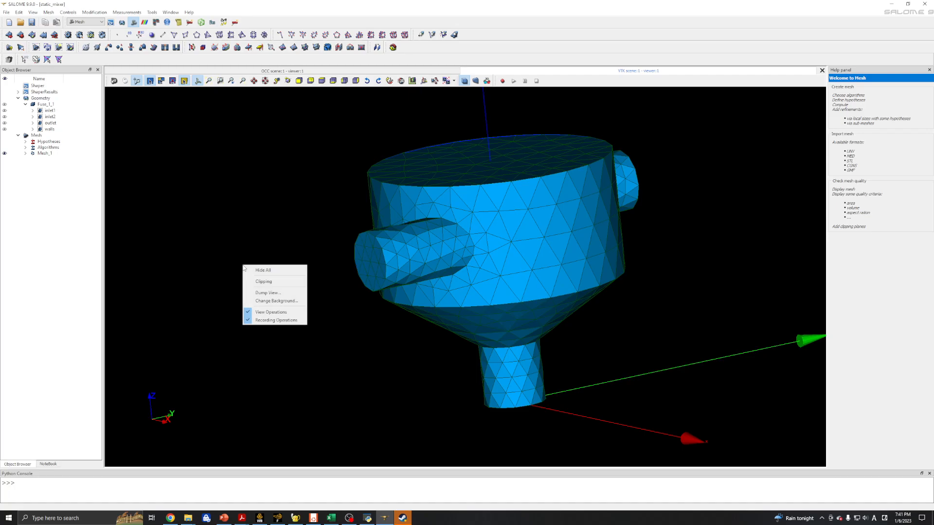
{"action": "left_click", "coordinate": [260, 284]}
{"action": "left_click", "coordinate": [514, 170]}
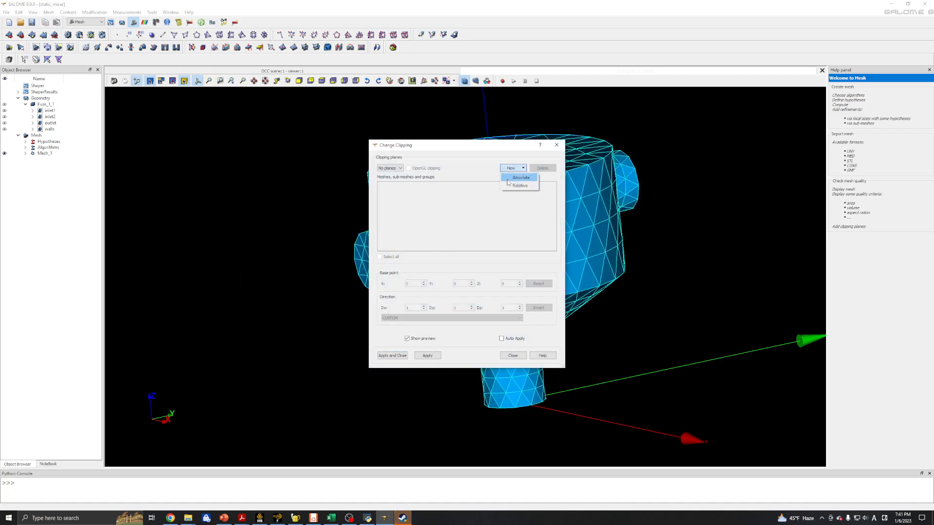
{"action": "left_click", "coordinate": [508, 180]}
{"action": "left_click_drag", "start_coordinate": [457, 147], "coordinate": [121, 132]}
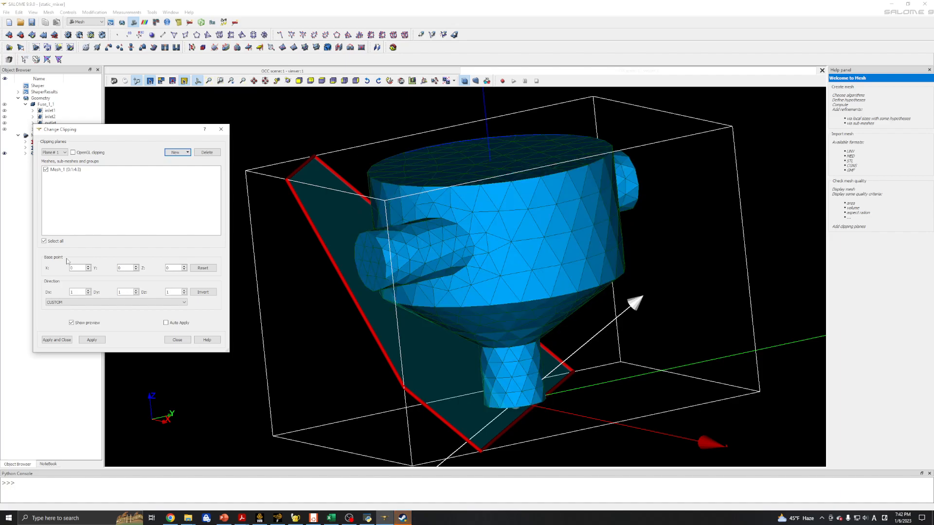
- Set the clipping plane's Dx and Dz direction components to 0, apply the cut and inspect the interior elements of Mesh_1
{"action": "double_click", "coordinate": [76, 293]}
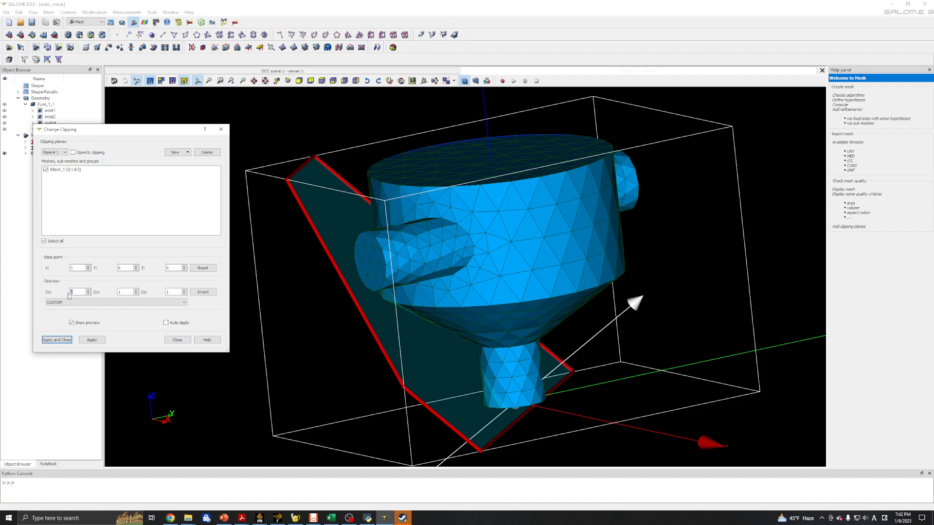
{"action": "type", "text": "0"}
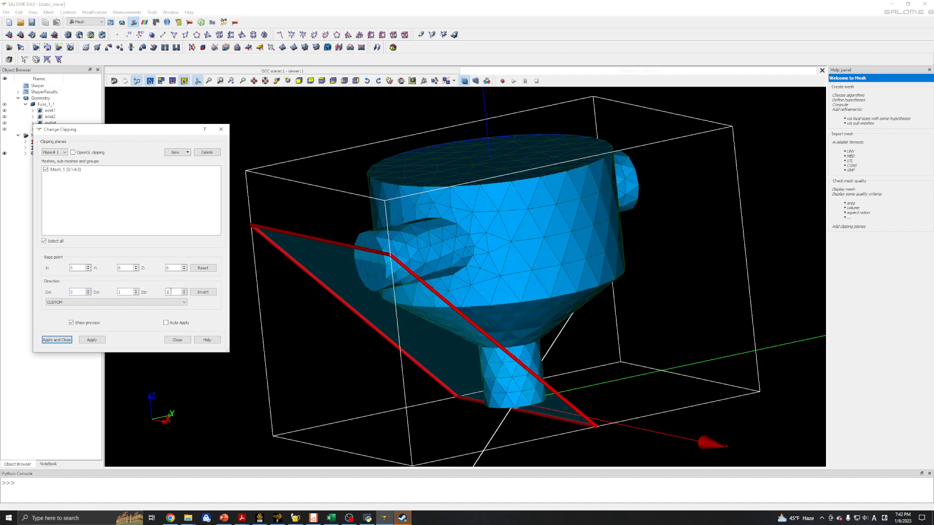
{"action": "double_click", "coordinate": [170, 292]}
{"action": "type", "text": "0"}
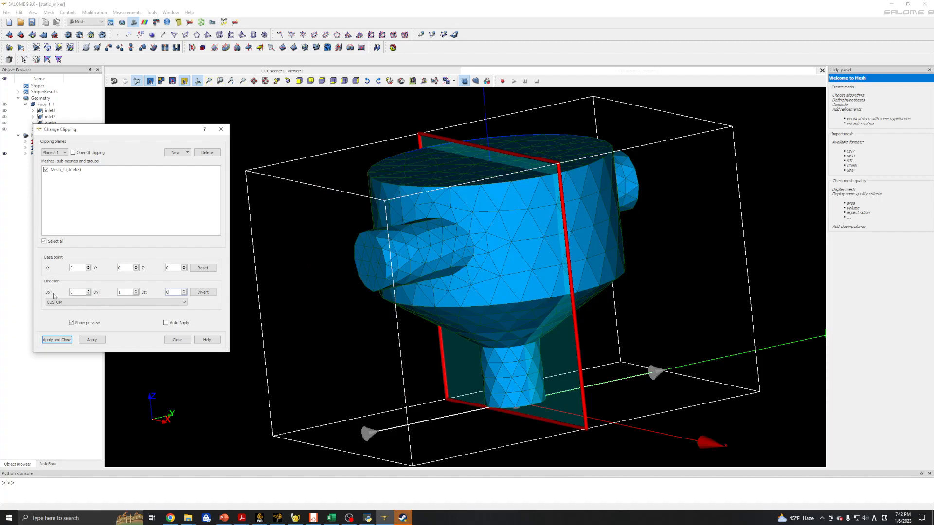
{"action": "left_click", "coordinate": [168, 292]}
{"action": "left_click", "coordinate": [93, 339]}
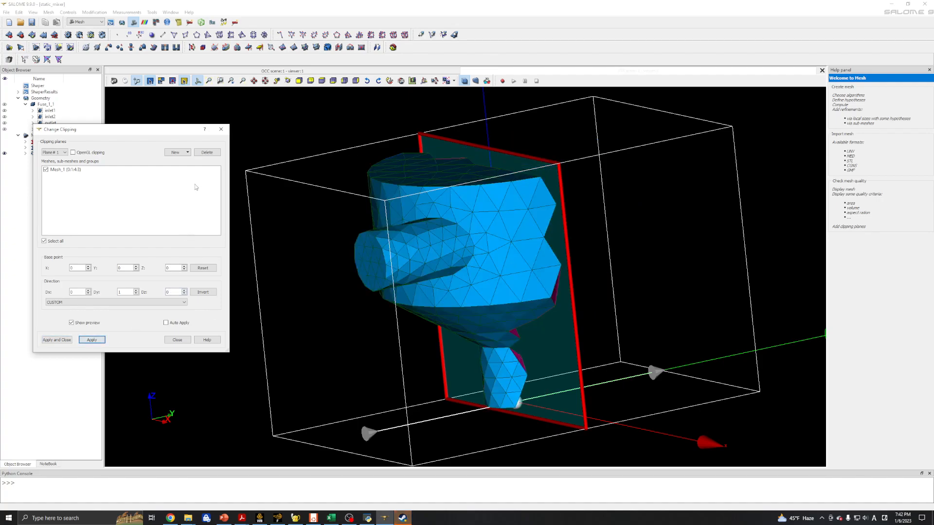
{"action": "left_click", "coordinate": [221, 129]}
{"action": "right_click_drag", "start_coordinate": [419, 253], "coordinate": [476, 265], "text": "ctrl"}
{"action": "scroll", "coordinate": [479, 268], "scroll_direction": "down", "scroll_amount": 3}
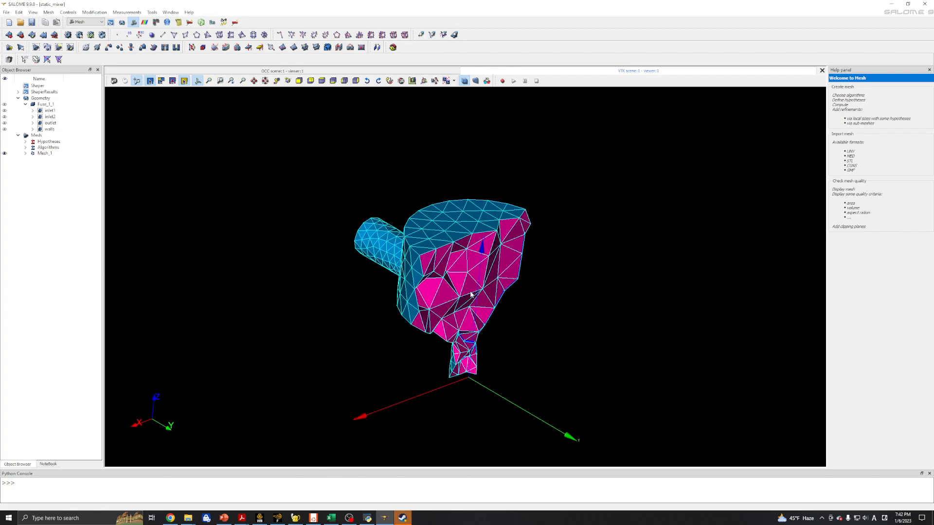
{"action": "mouse_move", "coordinate": [333, 273]}
{"action": "right_mouse_down", "text": "ctrl"}
{"action": "mouse_move", "coordinate": [561, 212]}
{"action": "mouse_move", "coordinate": [613, 300]}
{"action": "mouse_move", "coordinate": [263, 211]}
{"action": "mouse_move", "coordinate": [226, 290]}
{"action": "mouse_move", "coordinate": [382, 273]}
{"action": "mouse_move", "coordinate": [311, 262]}
{"action": "mouse_move", "coordinate": [307, 253]}
{"action": "right_mouse_up", "text": "ctrl"}
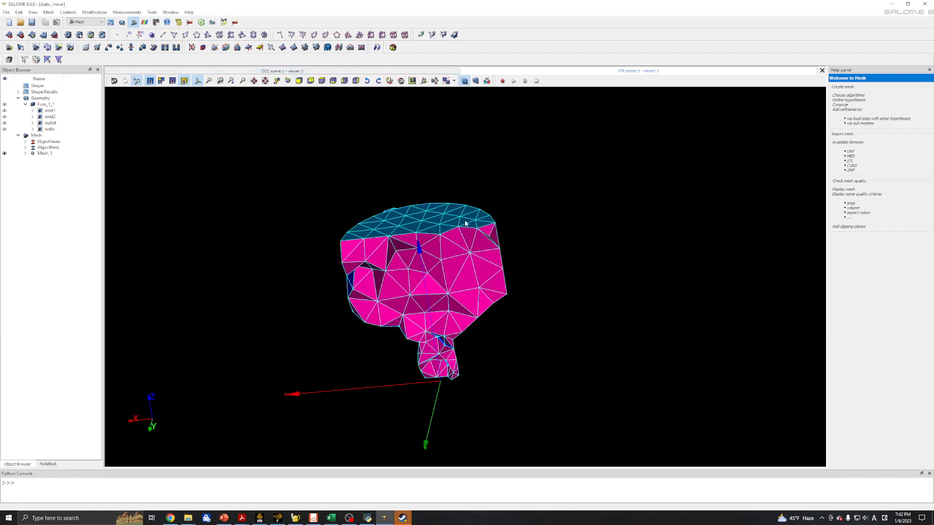
{"action": "right_click_drag", "start_coordinate": [331, 283], "coordinate": [492, 323], "text": "ctrl"}
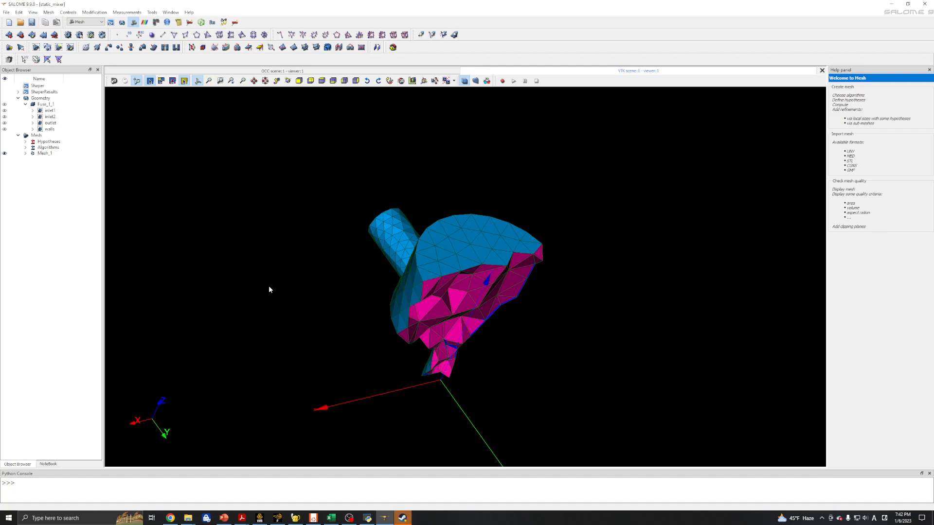
- Edit Mesh_1 and create an additional Viscous Layers hypothesis for its 3D algorithm
{"action": "left_click", "coordinate": [25, 153]}
{"action": "right_click", "coordinate": [45, 154]}
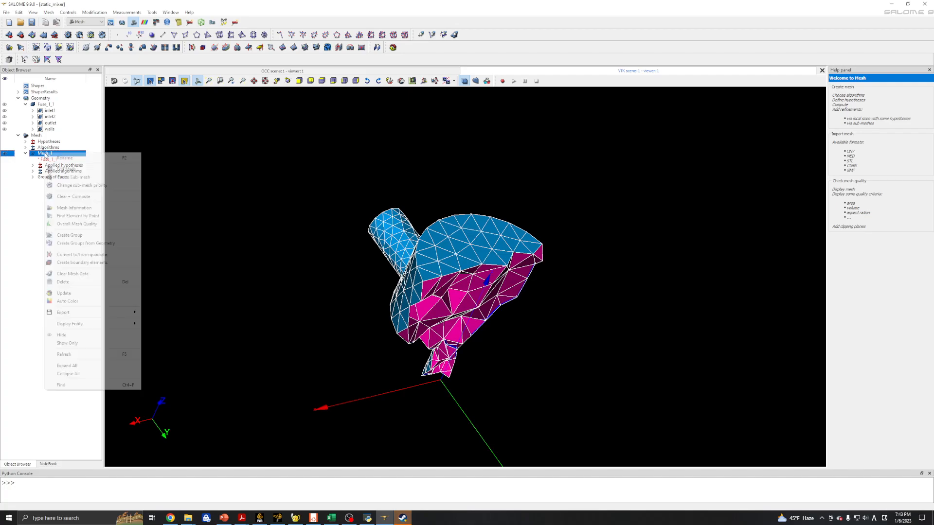
{"action": "left_click", "coordinate": [76, 171]}
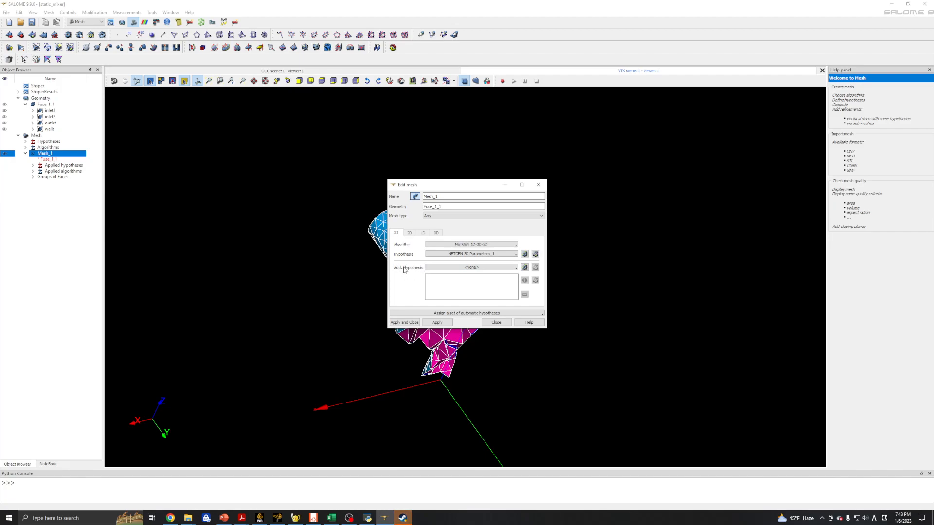
{"action": "left_click", "coordinate": [525, 268]}
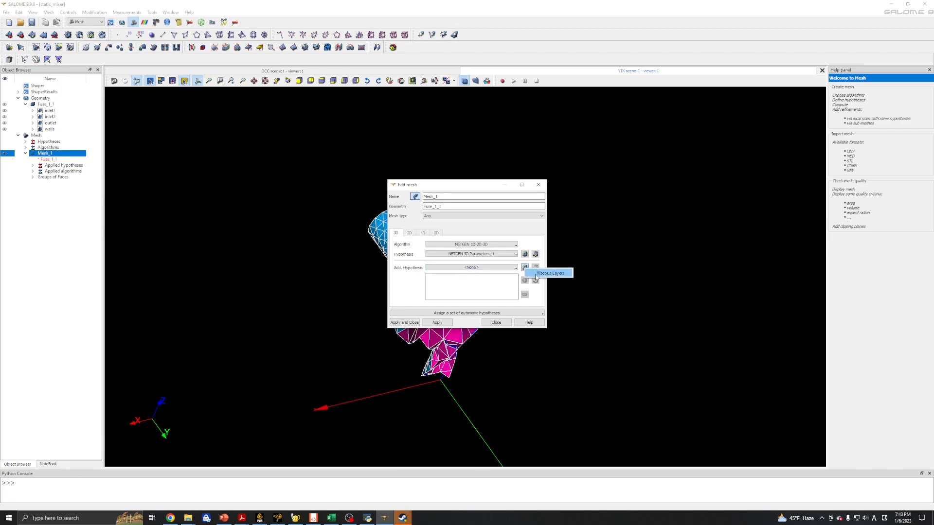
{"action": "left_click", "coordinate": [536, 275]}
{"action": "left_click_drag", "start_coordinate": [456, 138], "coordinate": [598, 127]}
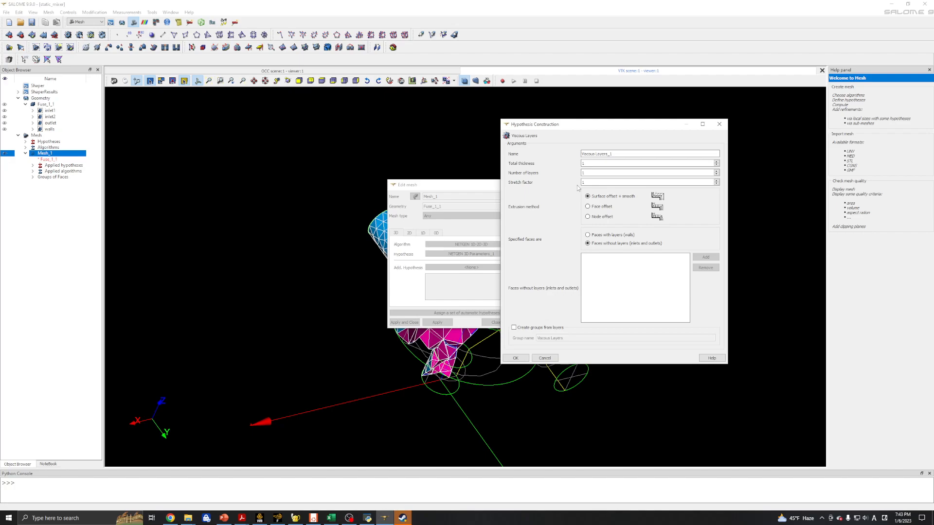
- Set the viscous layers to a total thickness of 0.1, 3 layers and a stretch factor of 1.2
{"action": "left_click", "coordinate": [584, 163]}
{"action": "left_click_drag", "start_coordinate": [545, 124], "coordinate": [295, 128]}
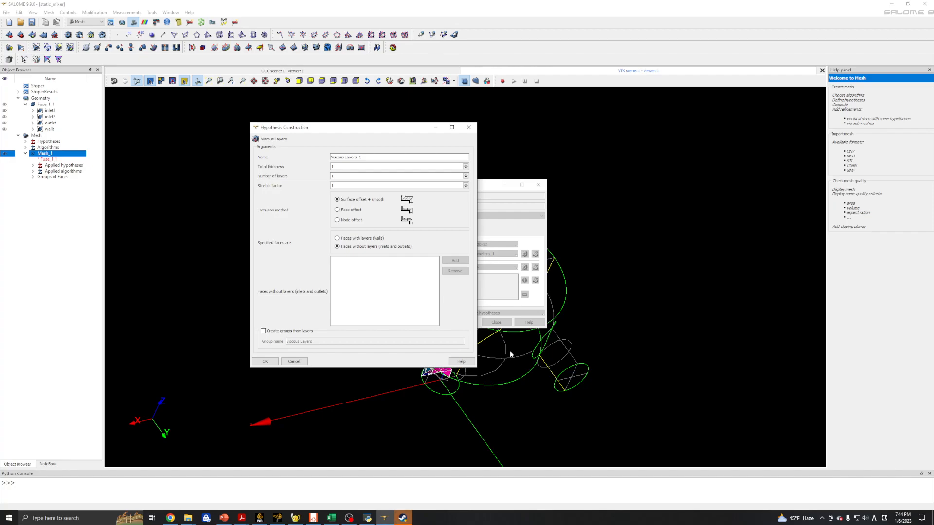
{"action": "double_click", "coordinate": [333, 167]}
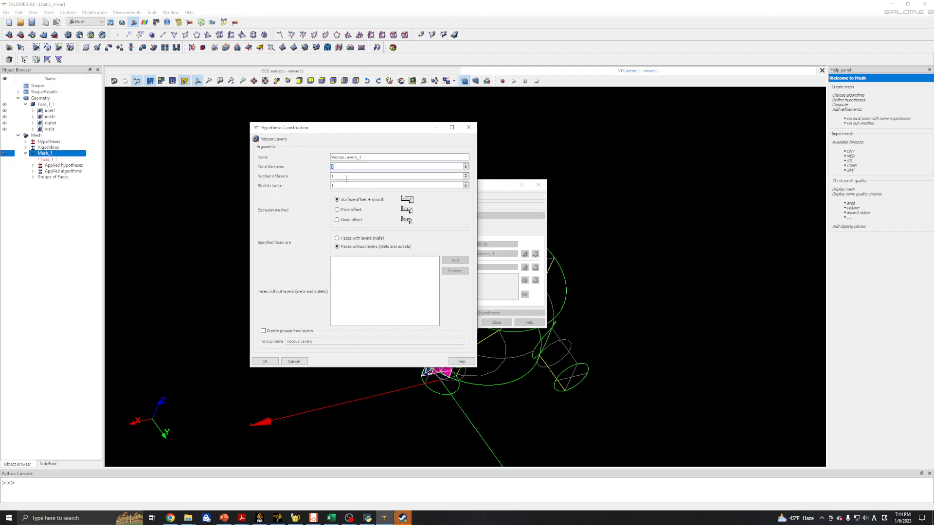
{"action": "type", "text": "0."}
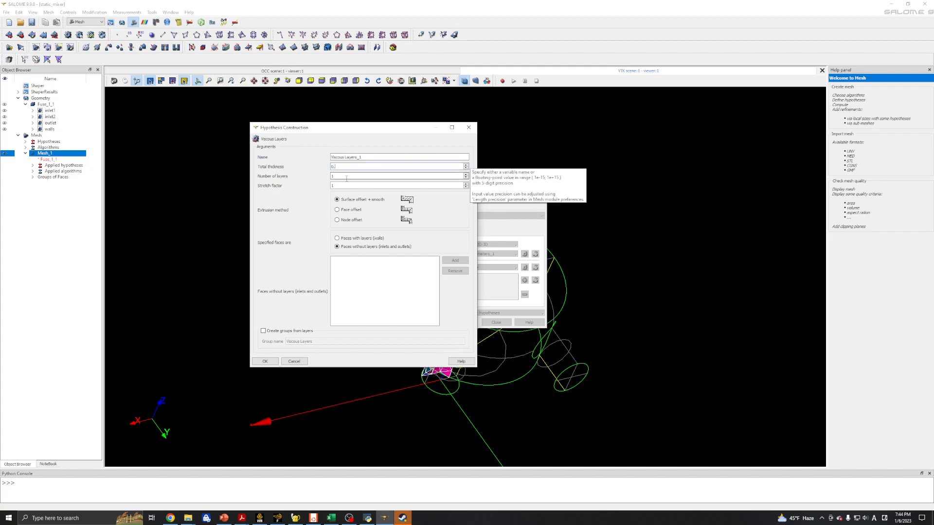
{"action": "type", "text": "1"}
{"action": "double_click", "coordinate": [344, 177]}
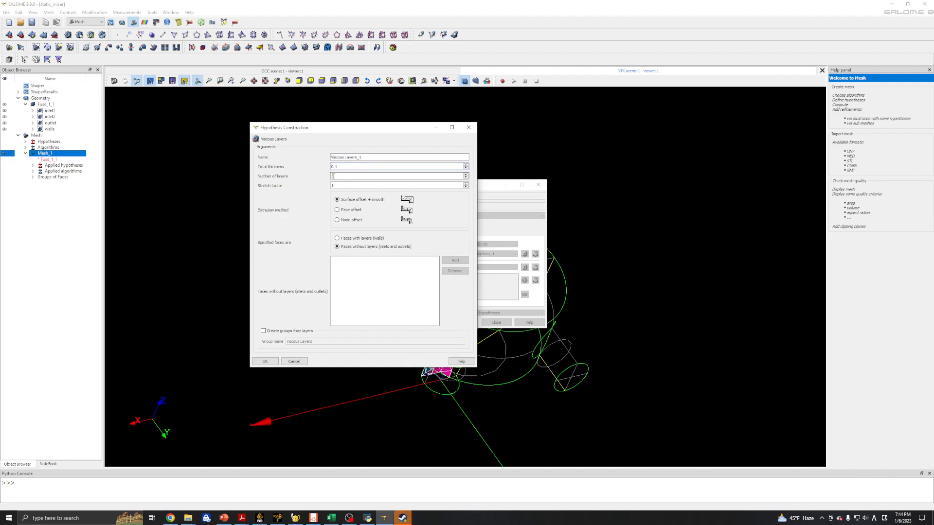
{"action": "type", "text": ".2"}
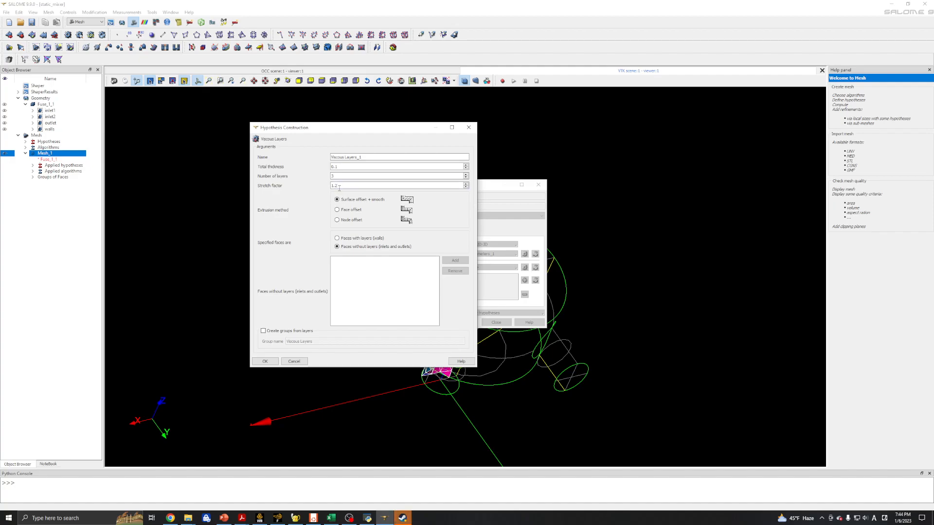
{"action": "double_click", "coordinate": [333, 185]}
{"action": "left_click_drag", "start_coordinate": [350, 130], "coordinate": [298, 113]}
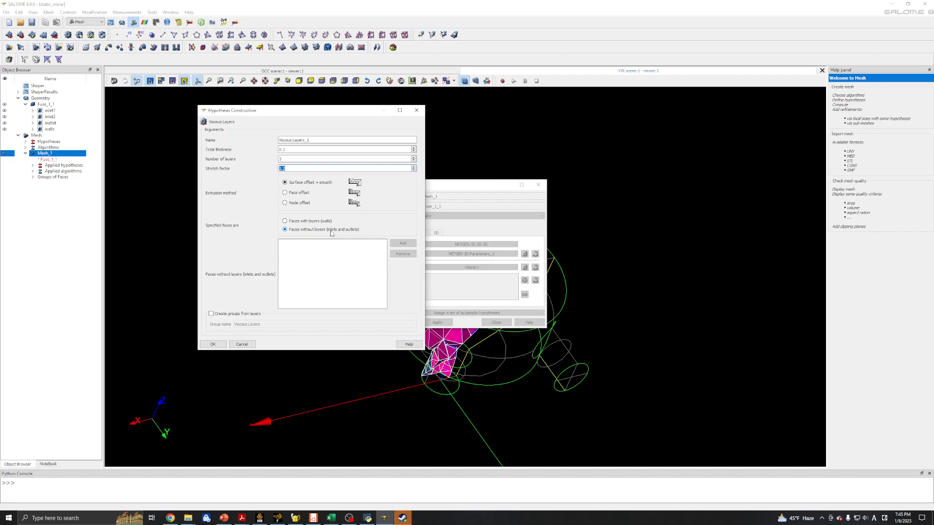
- Specify the walls group as the faces with layers and accept the Viscous Layers hypothesis
{"action": "left_click", "coordinate": [285, 222]}
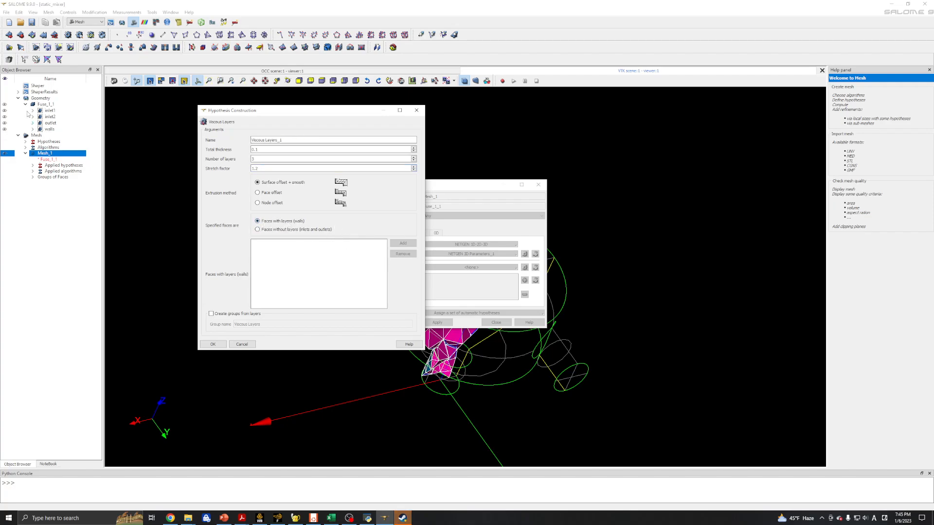
{"action": "left_click", "coordinate": [49, 129]}
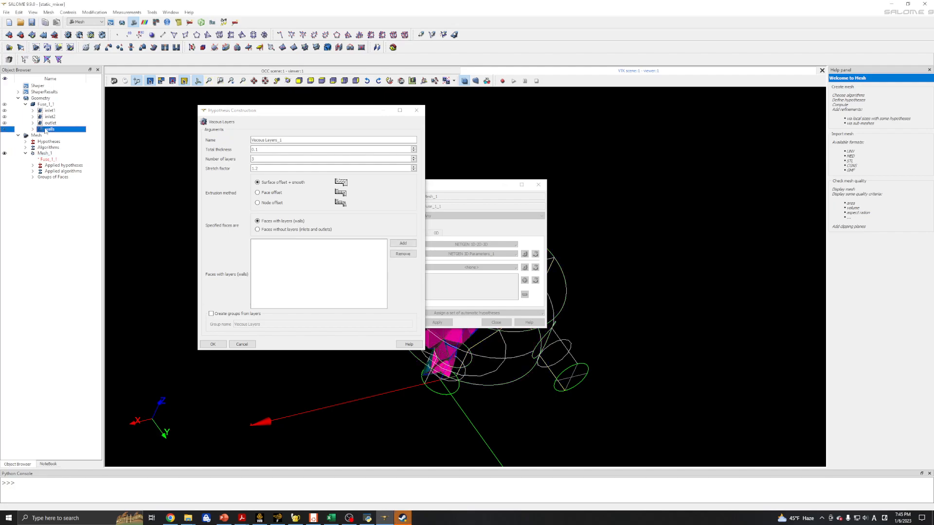
{"action": "left_click", "coordinate": [403, 243]}
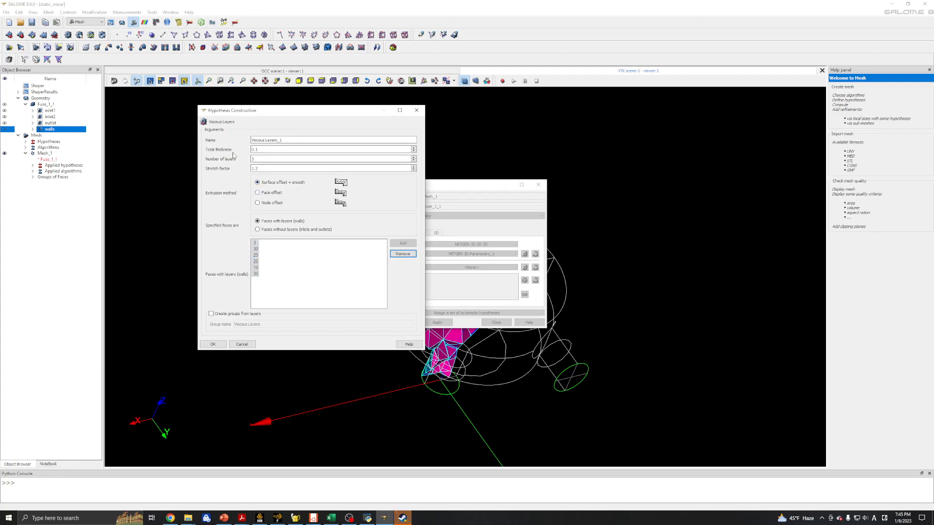
{"action": "left_click", "coordinate": [214, 344]}
- Apply the edited definition of Mesh_1 and recompute the mesh
{"action": "left_click", "coordinate": [441, 323]}
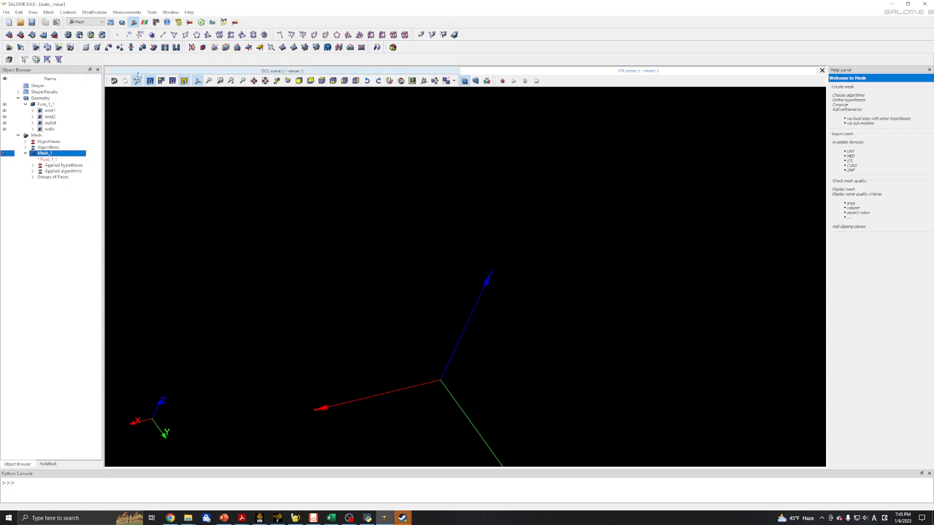
{"action": "left_click", "coordinate": [69, 38]}
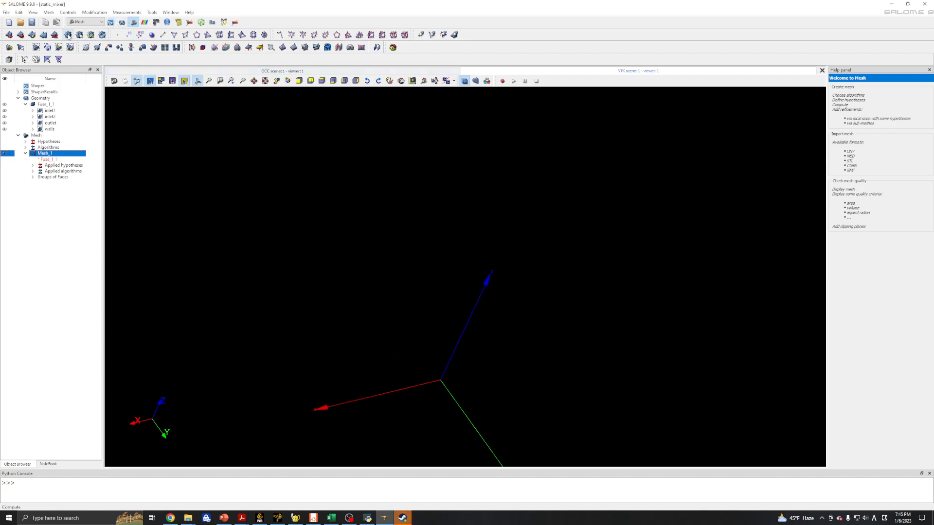
{"action": "left_click", "coordinate": [526, 354]}
- Examine the viscous layers along the walls in the clipped section of Mesh_1 from close up and from several angles
{"action": "right_click_drag", "start_coordinate": [448, 309], "coordinate": [302, 205], "text": "ctrl"}
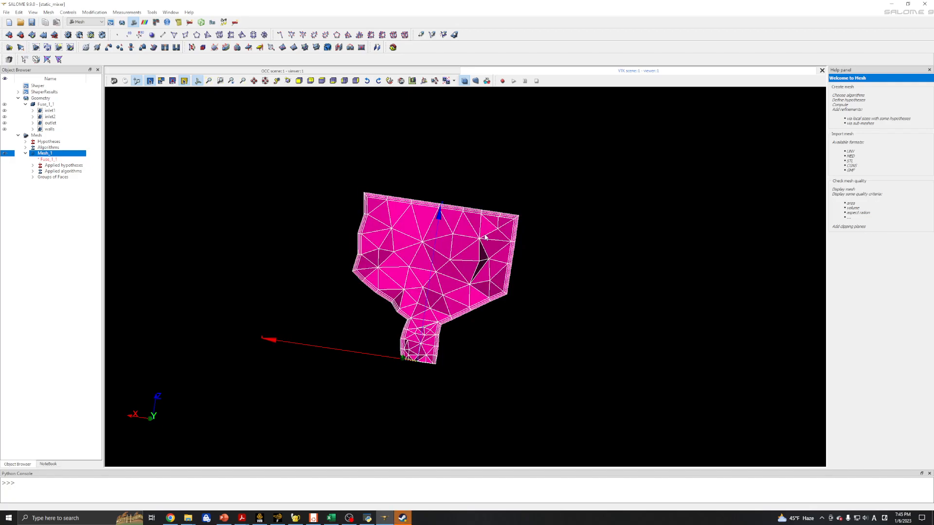
{"action": "scroll", "coordinate": [485, 237], "scroll_direction": "up", "scroll_amount": 2}
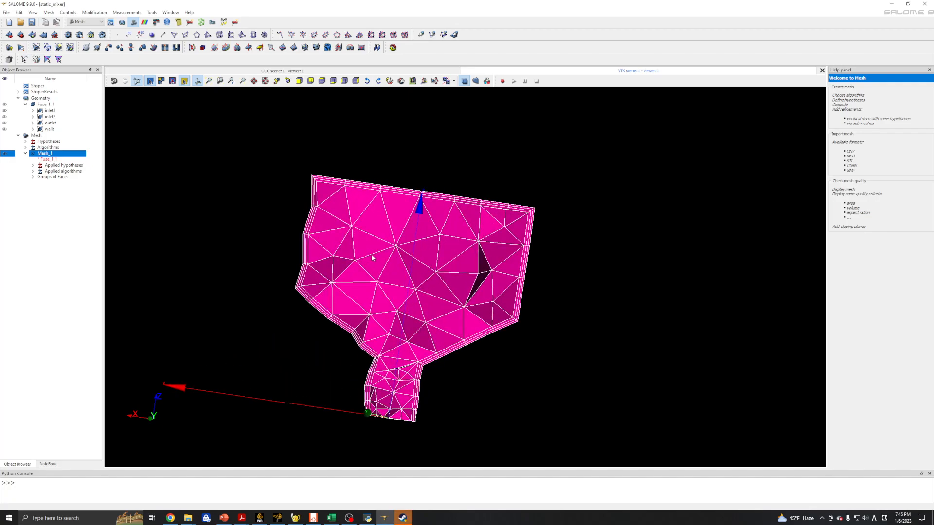
{"action": "left_click", "coordinate": [411, 303]}
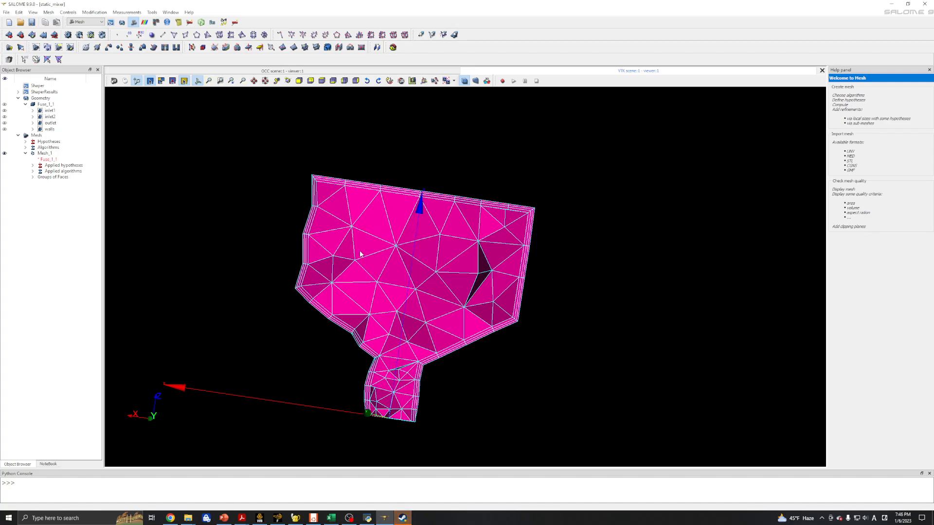
{"action": "scroll", "coordinate": [292, 219], "scroll_direction": "up", "scroll_amount": 4}
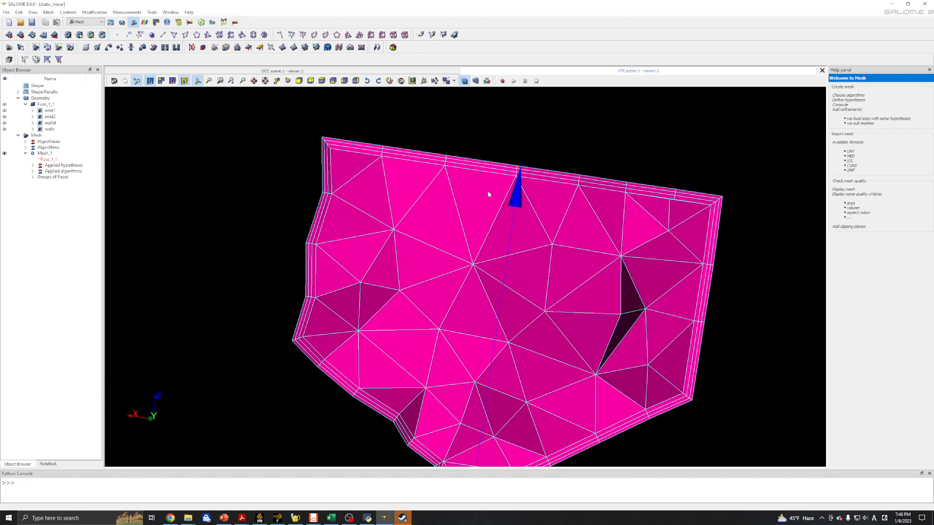
{"action": "right_click_drag", "start_coordinate": [491, 192], "coordinate": [542, 266], "text": "ctrl"}
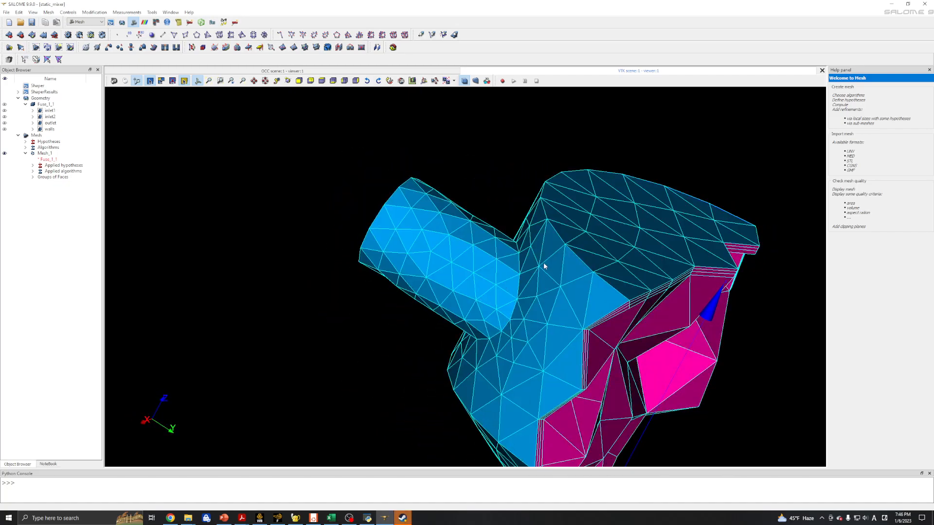
{"action": "left_click_drag", "start_coordinate": [540, 258], "coordinate": [372, 205], "text": "ctrl"}
{"action": "middle_click_drag", "start_coordinate": [555, 279], "coordinate": [459, 272], "text": "ctrl"}
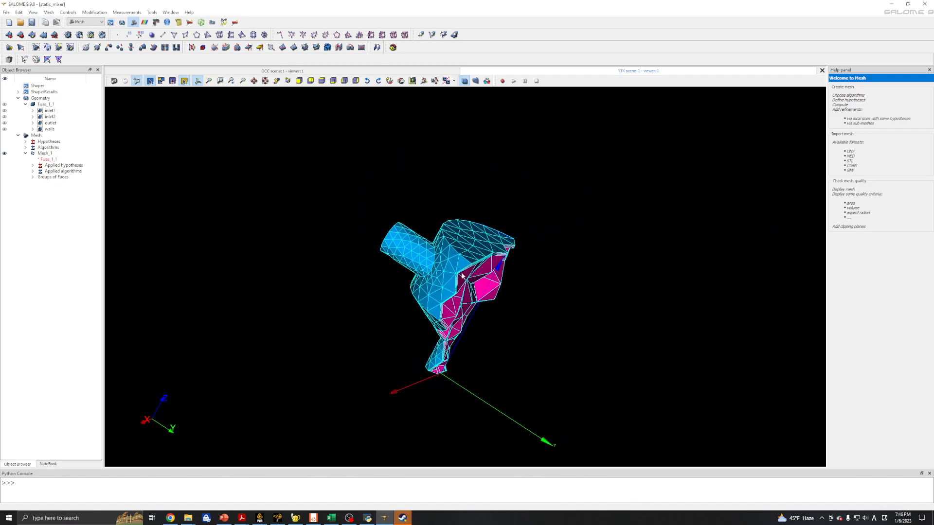
- Inspect the clipped face of Mesh_1 up close and nearly face-on to judge the wall layers against the coarse core tetrahedra
{"action": "scroll", "coordinate": [449, 270], "scroll_direction": "up", "scroll_amount": 2}
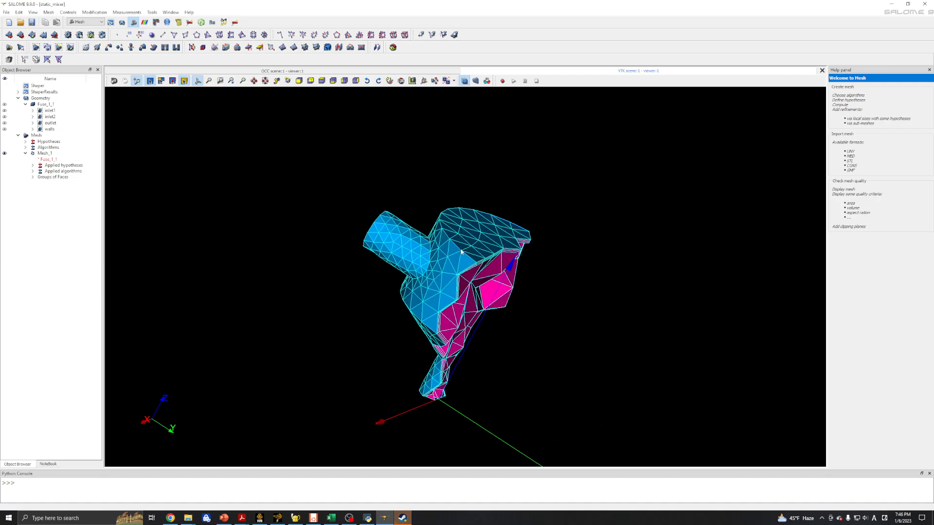
{"action": "scroll", "coordinate": [462, 235], "scroll_direction": "up", "scroll_amount": 3}
{"action": "scroll", "coordinate": [472, 228], "scroll_direction": "up", "scroll_amount": 1}
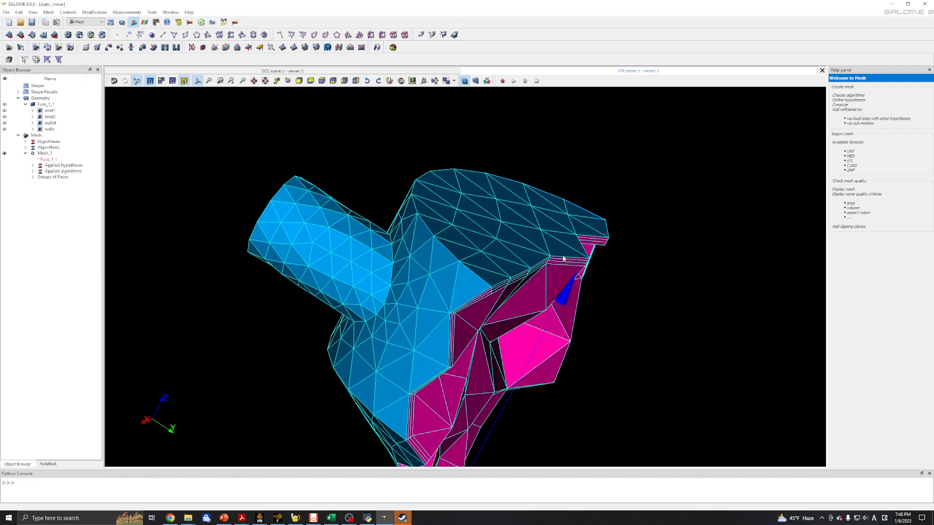
{"action": "right_click_drag", "start_coordinate": [381, 253], "coordinate": [167, 218], "text": "ctrl"}
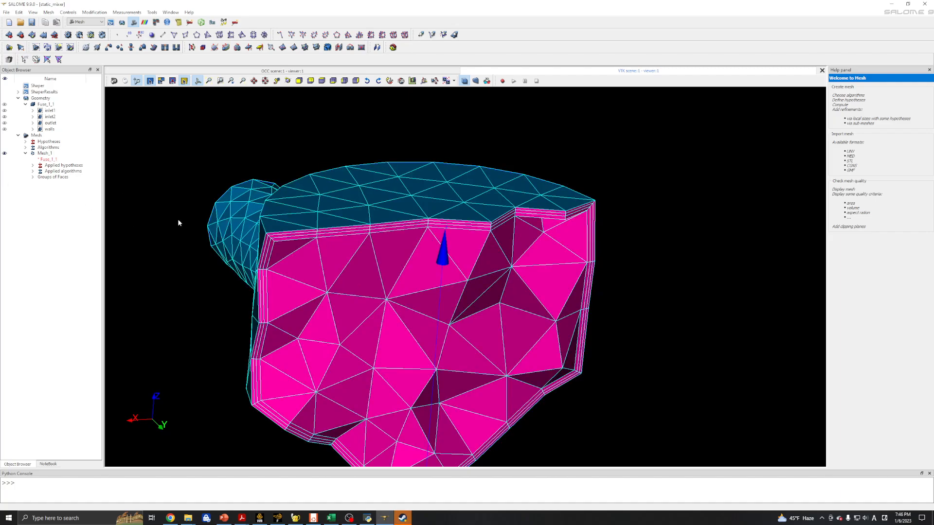
- Set the maximum size of Mesh_1's NETGEN 3D hypothesis to 0.1 and recompute the mesh
{"action": "left_click", "coordinate": [41, 154]}
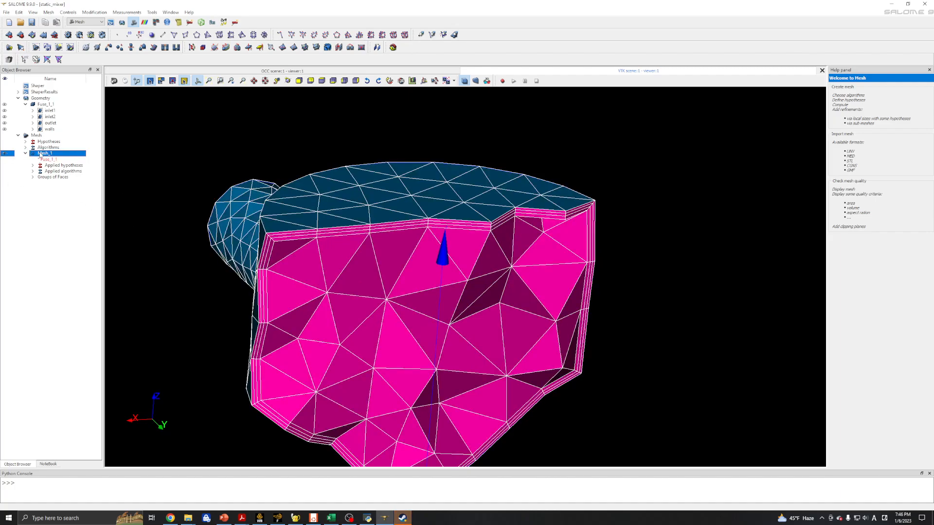
{"action": "right_click", "coordinate": [44, 155]}
{"action": "left_click", "coordinate": [73, 171]}
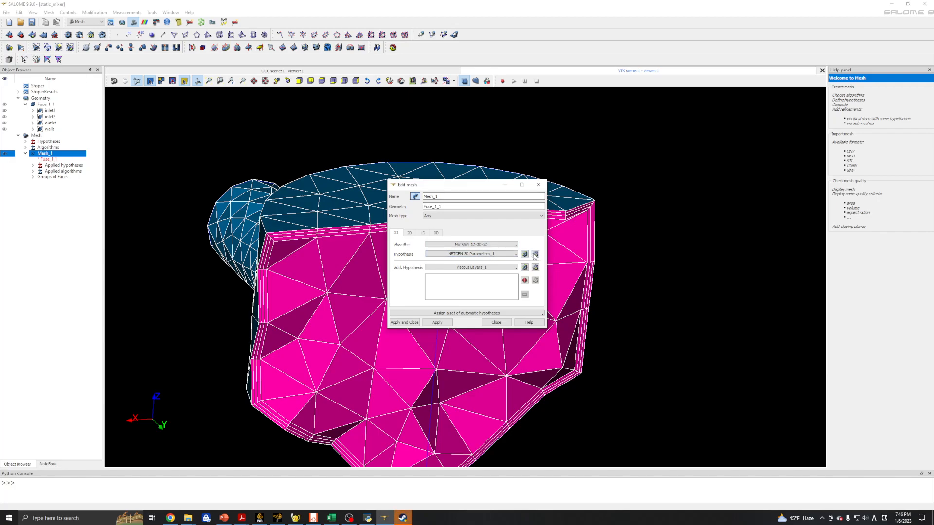
{"action": "left_click_drag", "start_coordinate": [433, 185], "coordinate": [566, 169]}
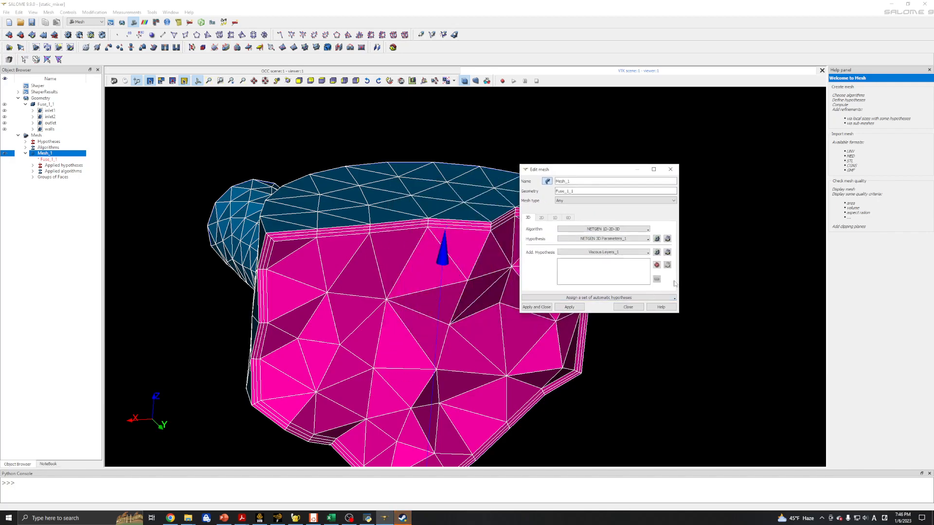
{"action": "left_click", "coordinate": [666, 239]}
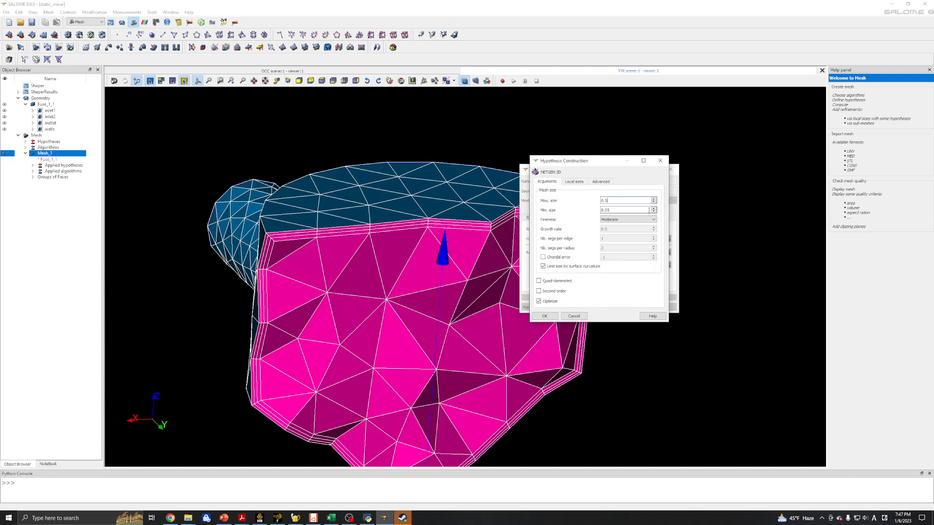
{"action": "key", "text": "BackSpace"}
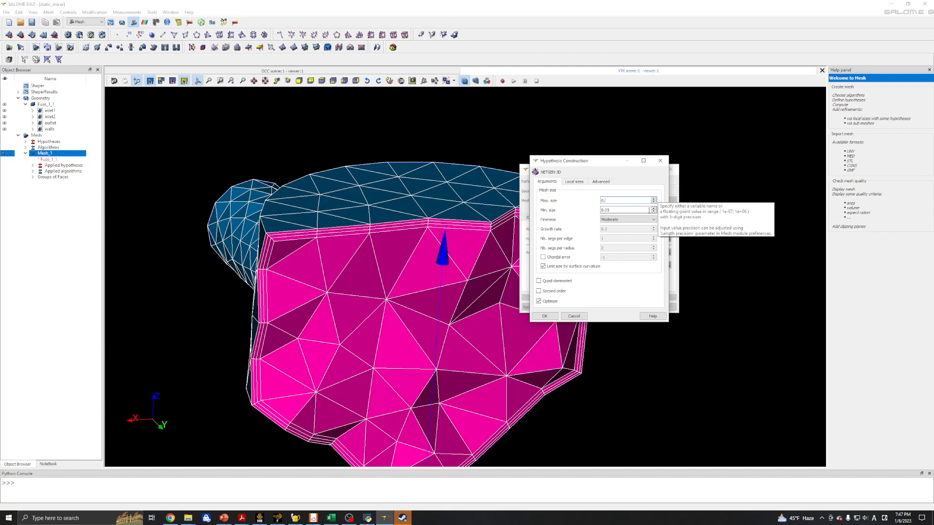
{"action": "type", "text": "21"}
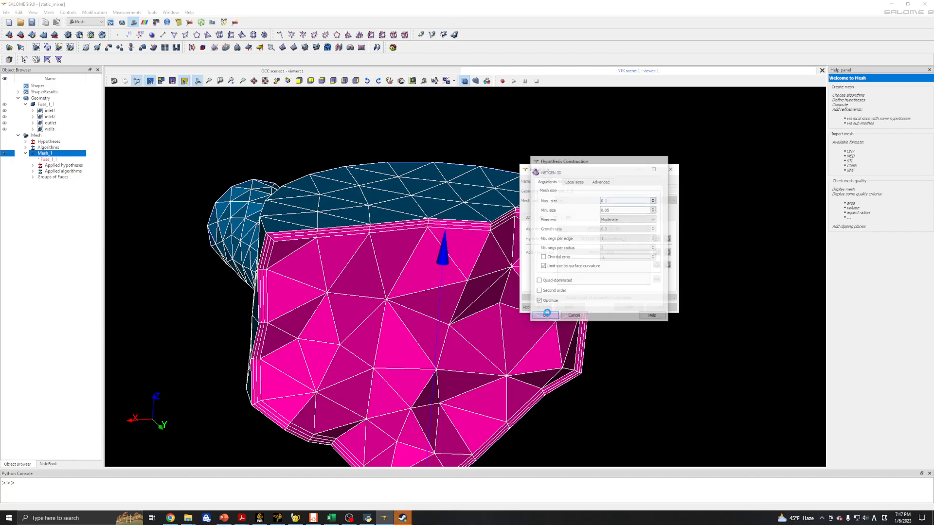
{"action": "left_click", "coordinate": [544, 316]}
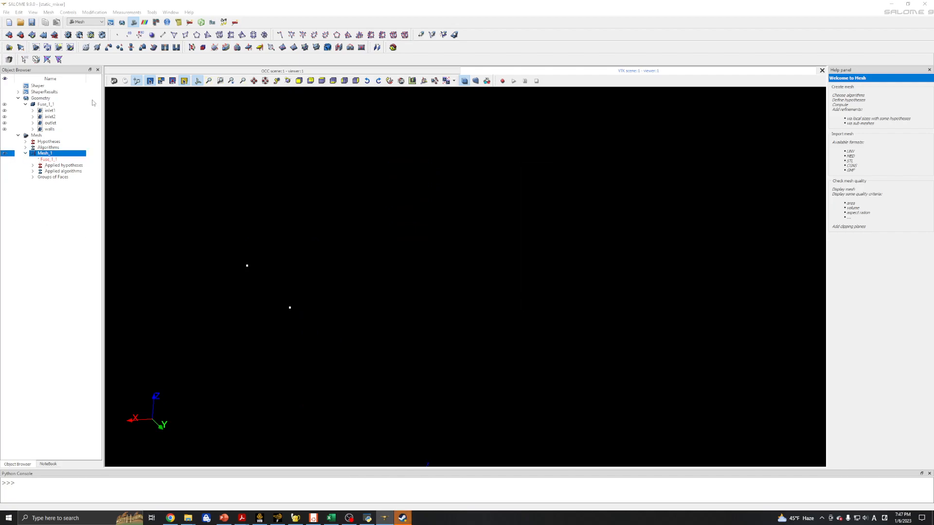
{"action": "left_click", "coordinate": [67, 35]}
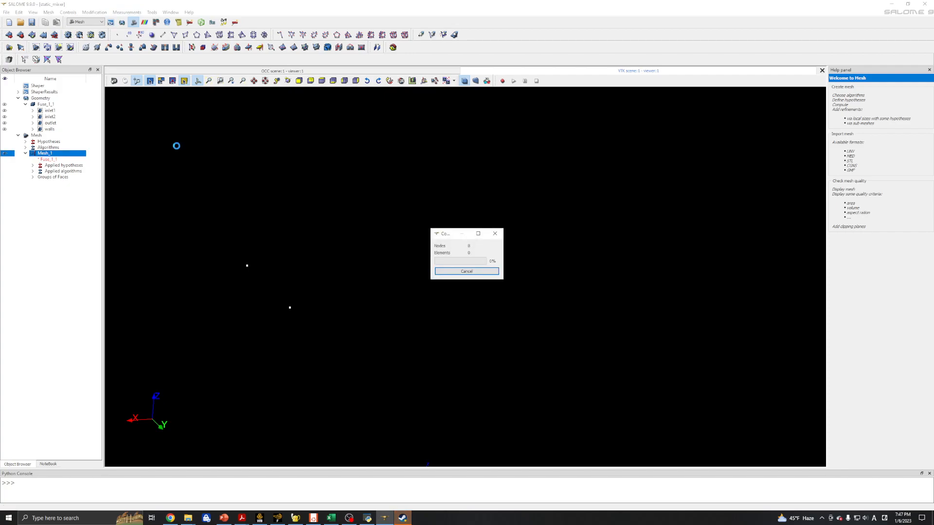
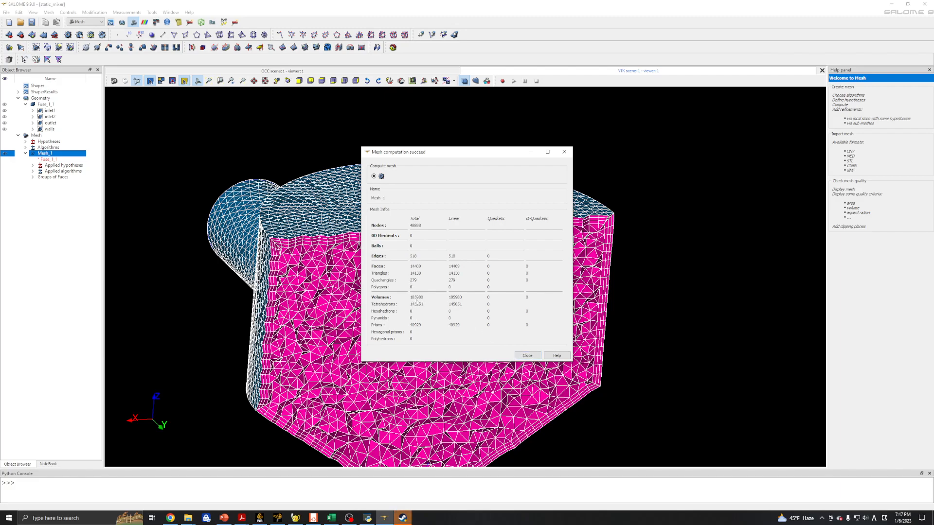
{"action": "left_click", "coordinate": [527, 355]}
- Examine the refined mesh and its viscous layers in the clipped section, along the sloped walls, the outlet pipe and the inlet pipe
{"action": "middle_click_drag", "start_coordinate": [467, 308], "coordinate": [461, 258]}
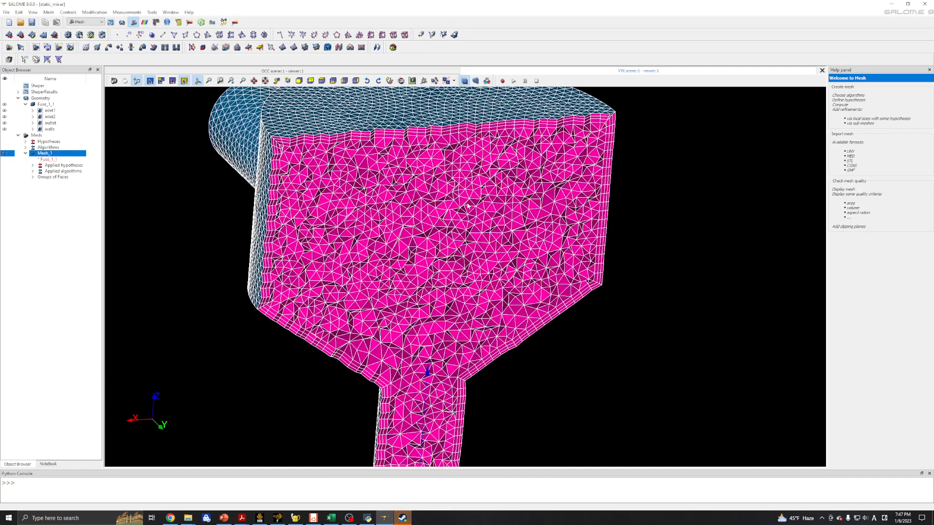
{"action": "scroll", "coordinate": [459, 260], "scroll_direction": "down", "scroll_amount": 1}
{"action": "left_click_drag", "start_coordinate": [468, 284], "coordinate": [739, 262]}
{"action": "scroll", "coordinate": [486, 238], "scroll_direction": "up", "scroll_amount": 5}
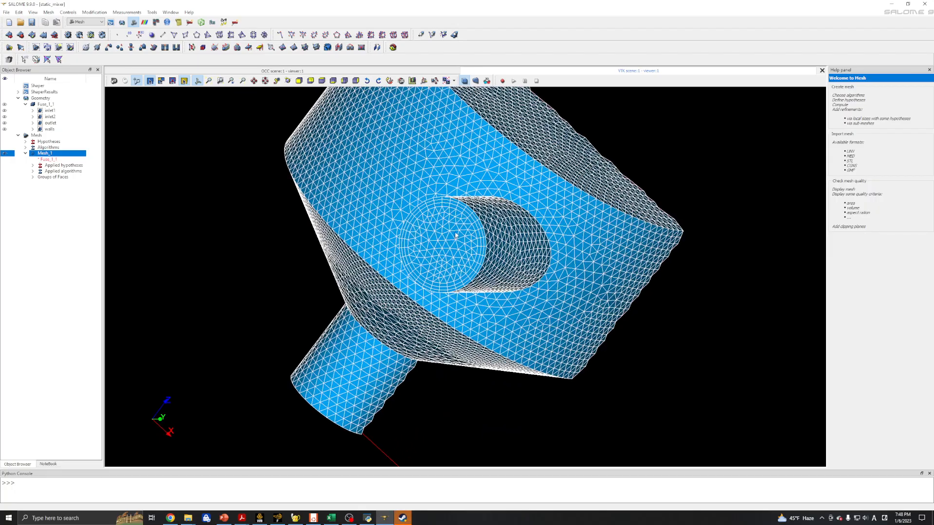
{"action": "left_click_drag", "start_coordinate": [463, 236], "coordinate": [419, 244]}
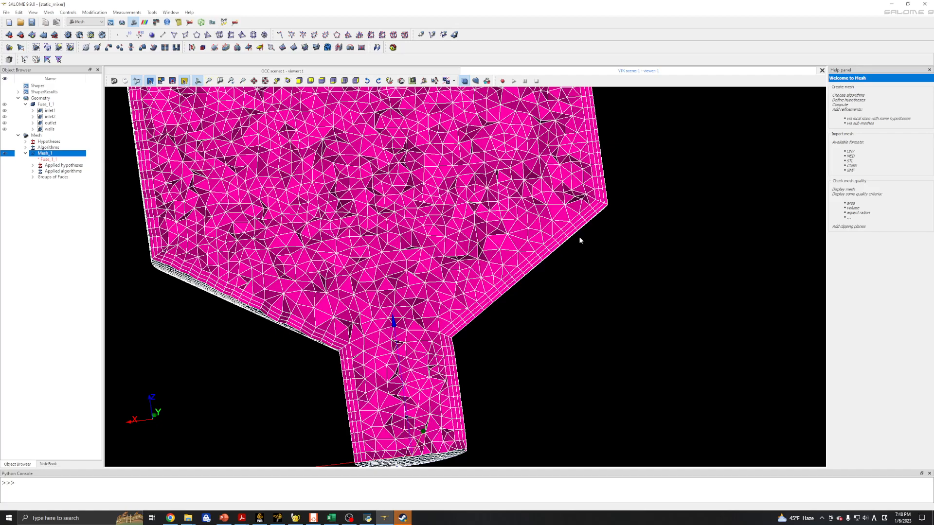
{"action": "scroll", "coordinate": [538, 252], "scroll_direction": "up", "scroll_amount": 3}
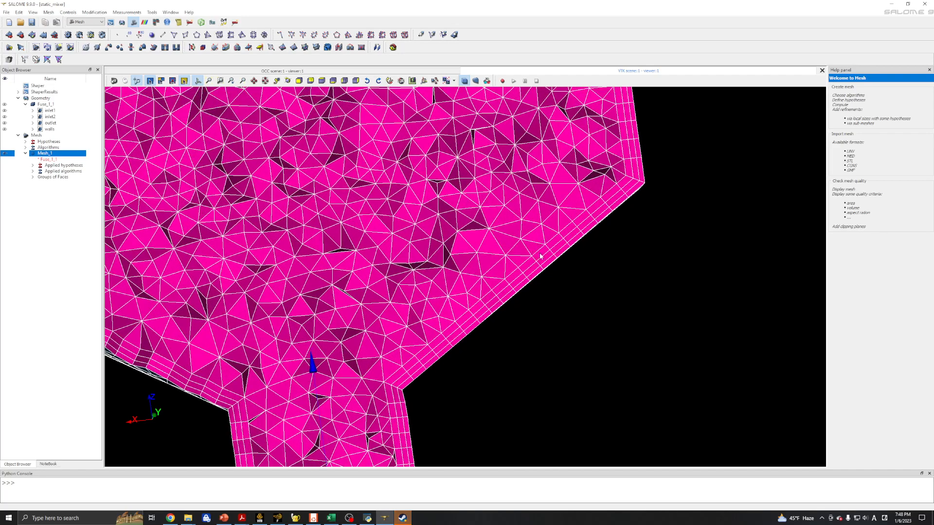
{"action": "scroll", "coordinate": [495, 255], "scroll_direction": "down", "scroll_amount": 3}
{"action": "scroll", "coordinate": [419, 371], "scroll_direction": "down", "scroll_amount": 3}
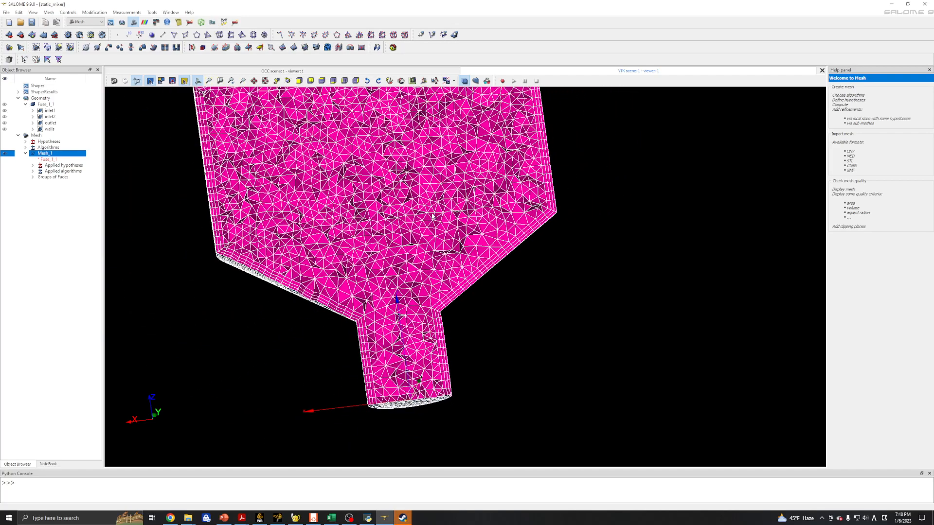
{"action": "middle_click_drag", "start_coordinate": [365, 168], "coordinate": [467, 223]}
{"action": "left_click_drag", "start_coordinate": [426, 206], "coordinate": [525, 248]}
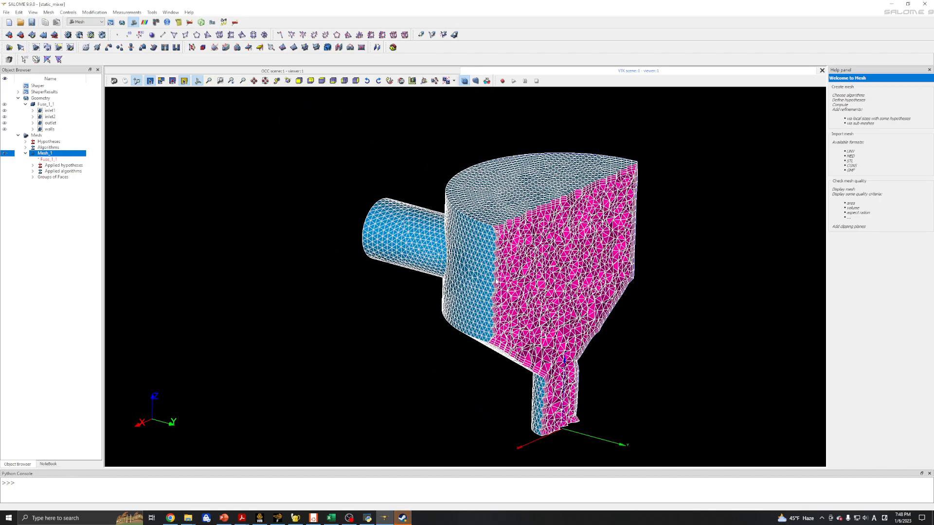
{"action": "left_click_drag", "start_coordinate": [498, 281], "coordinate": [482, 273]}
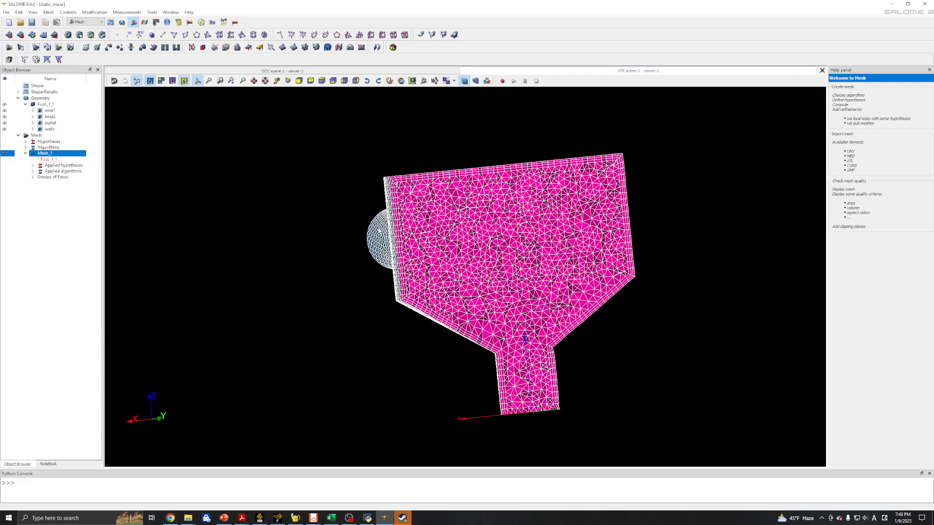
{"action": "right_click_drag", "start_coordinate": [397, 222], "coordinate": [350, 233], "text": "ctrl"}
{"action": "scroll", "coordinate": [346, 234], "scroll_direction": "up", "scroll_amount": 6}
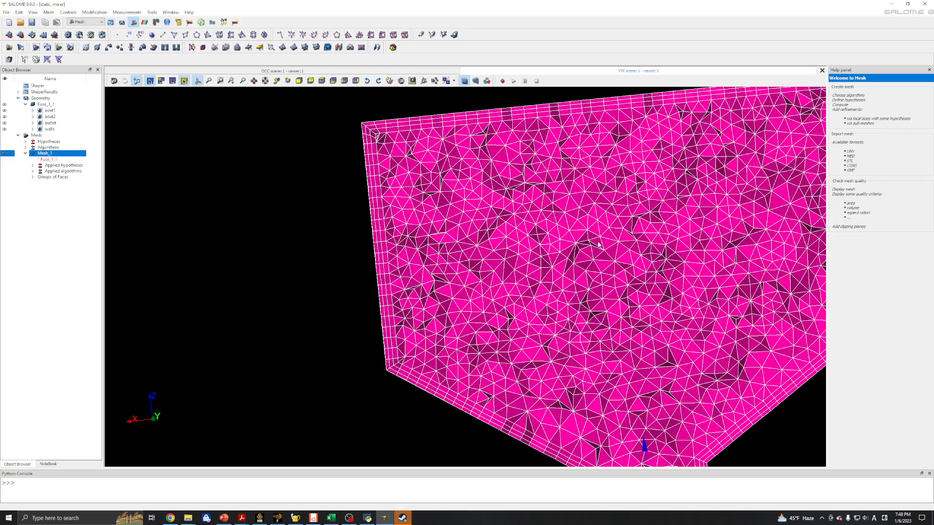
- Set the maximum size of Mesh_1's NETGEN 3D hypothesis to 0.5 and apply the mesh edit
{"action": "right_click", "coordinate": [37, 153]}
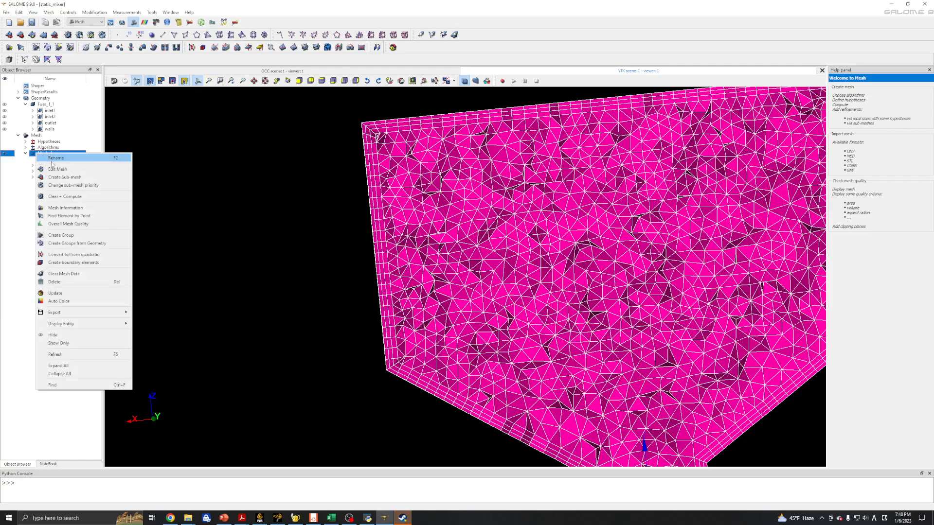
{"action": "left_click", "coordinate": [57, 169]}
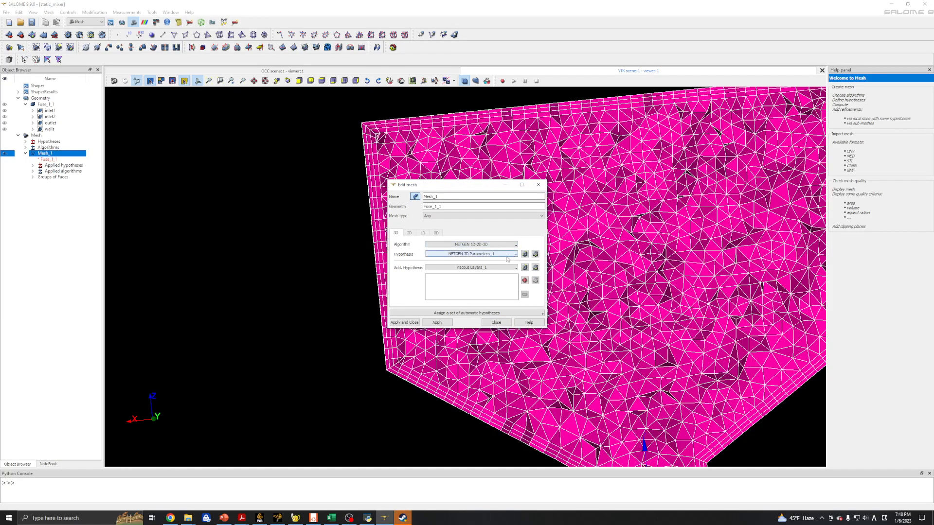
{"action": "left_click", "coordinate": [535, 254]}
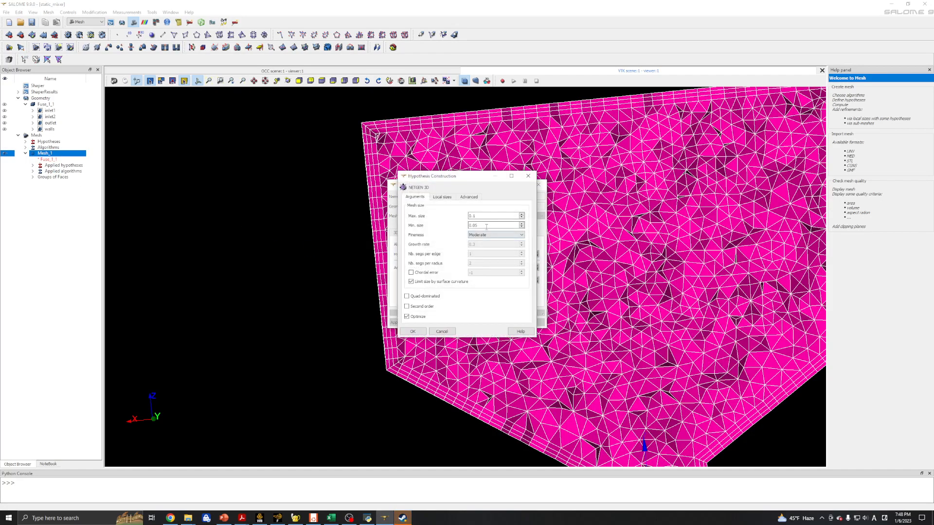
{"action": "left_click", "coordinate": [513, 215]}
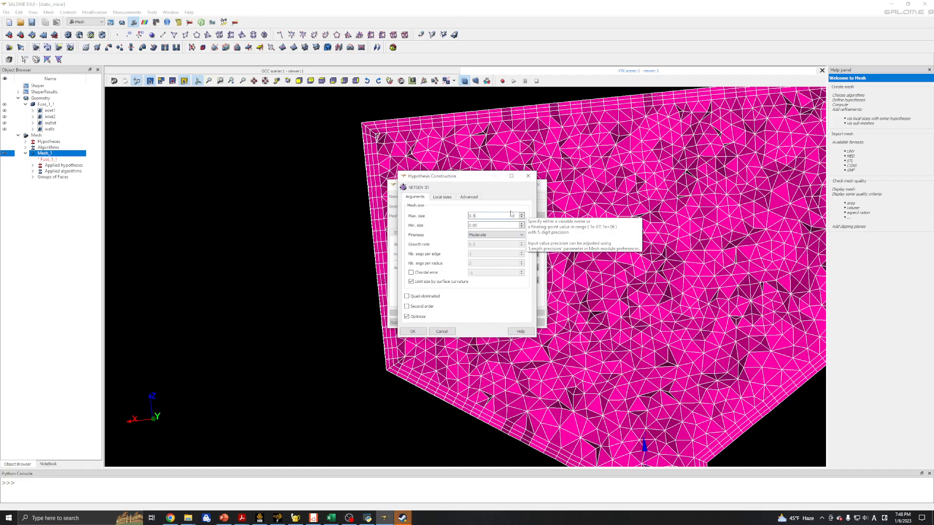
{"action": "key", "text": "BackSpace"}
{"action": "type", "text": "5"}
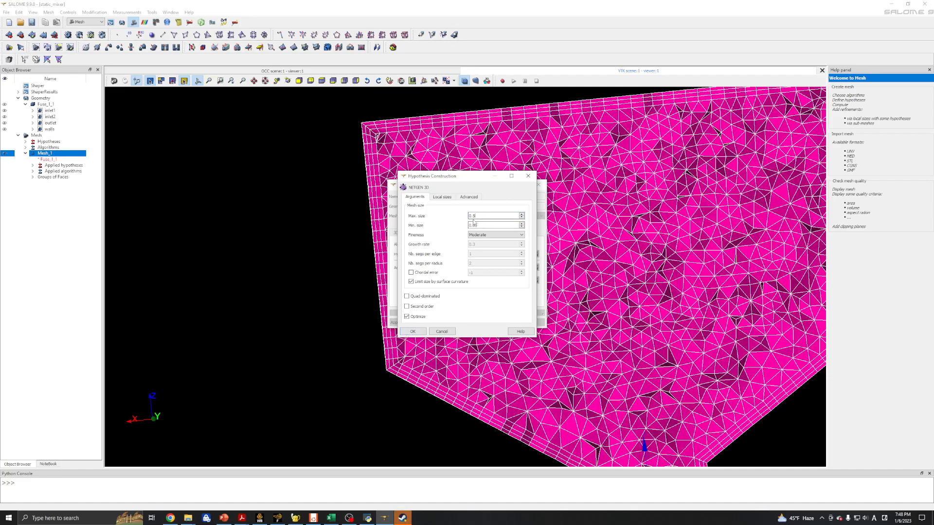
{"action": "left_click", "coordinate": [419, 331]}
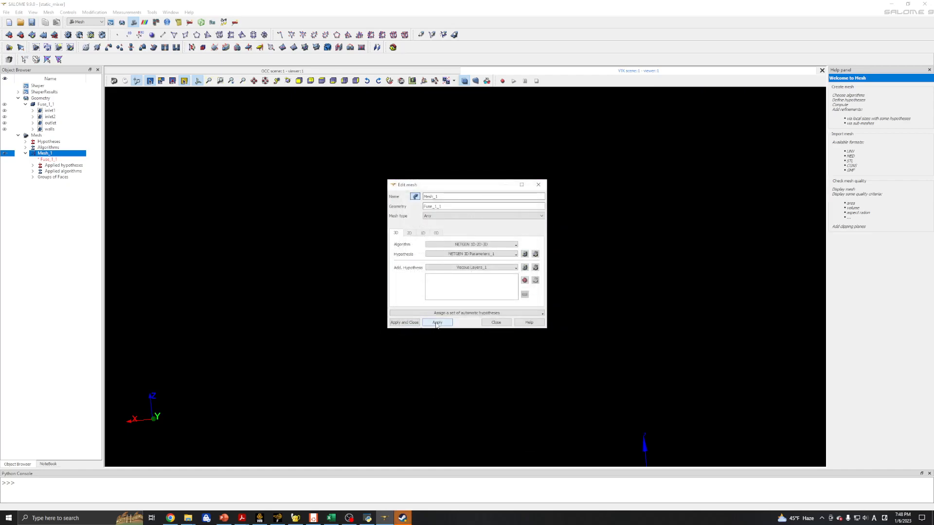
{"action": "left_click", "coordinate": [496, 323]}
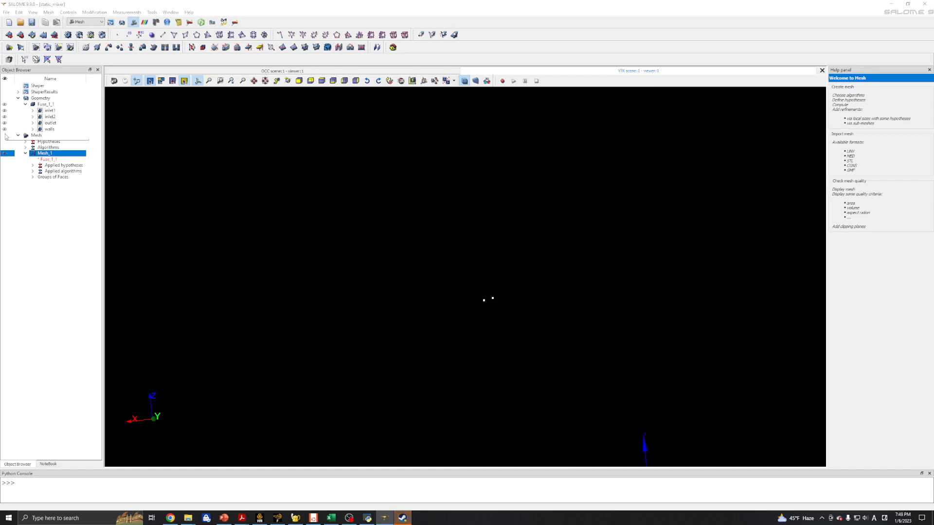
- Create a sub-mesh of Mesh_1 on the walls group, using the NETGEN 1D-2D algorithm
{"action": "right_click", "coordinate": [37, 155]}
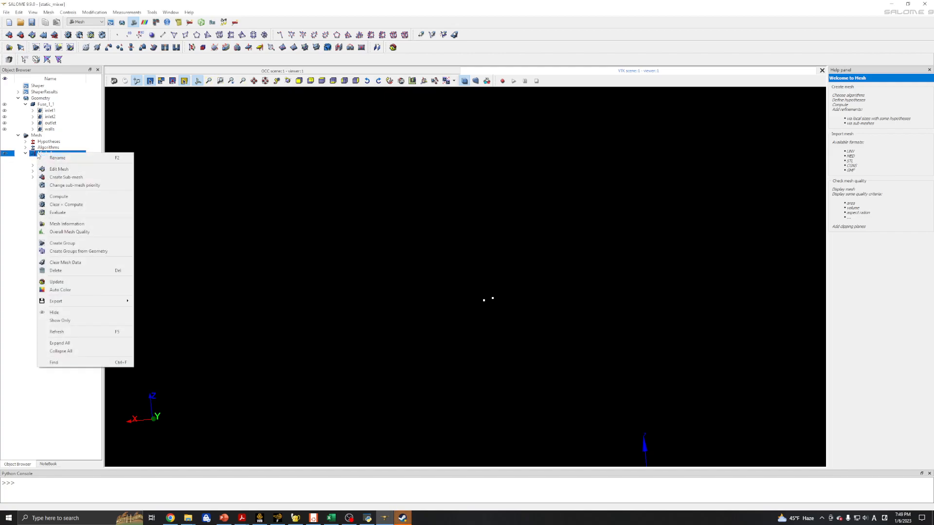
{"action": "left_click", "coordinate": [56, 178]}
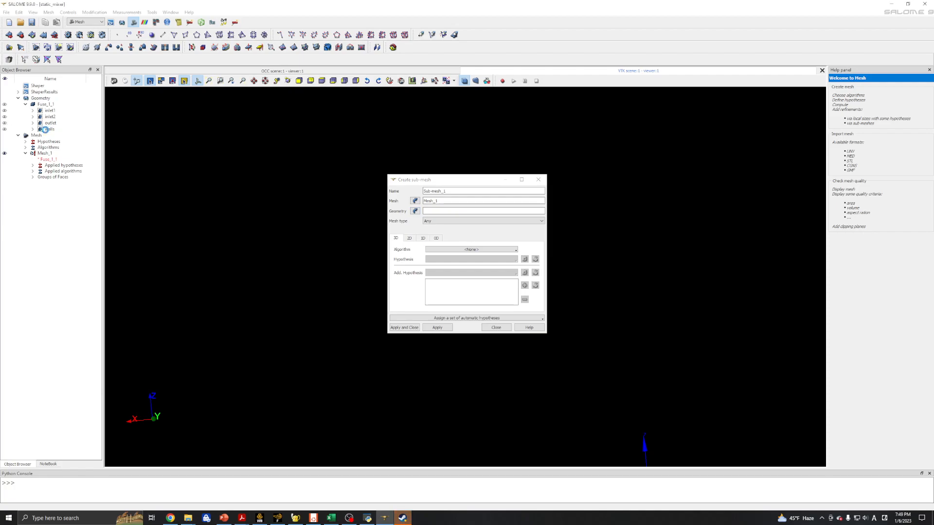
{"action": "left_click", "coordinate": [49, 129]}
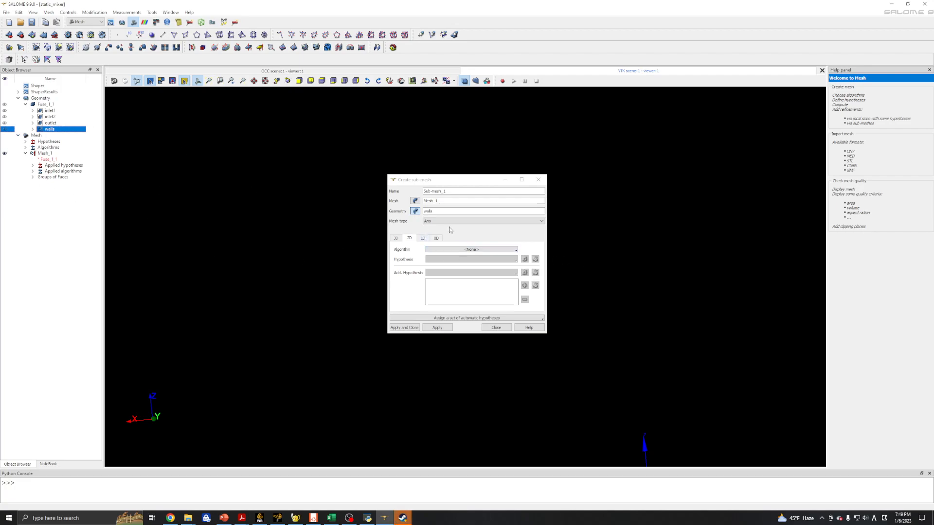
{"action": "left_click", "coordinate": [452, 250]}
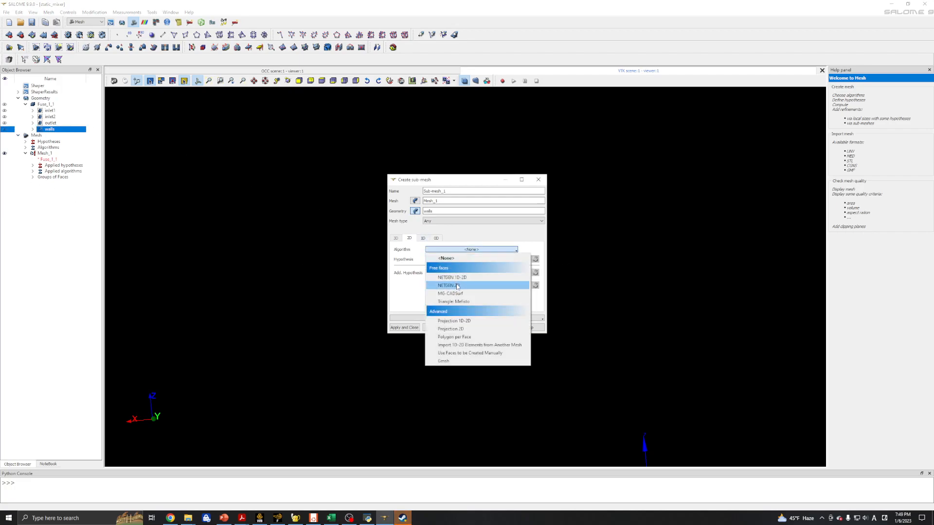
{"action": "left_click", "coordinate": [446, 278]}
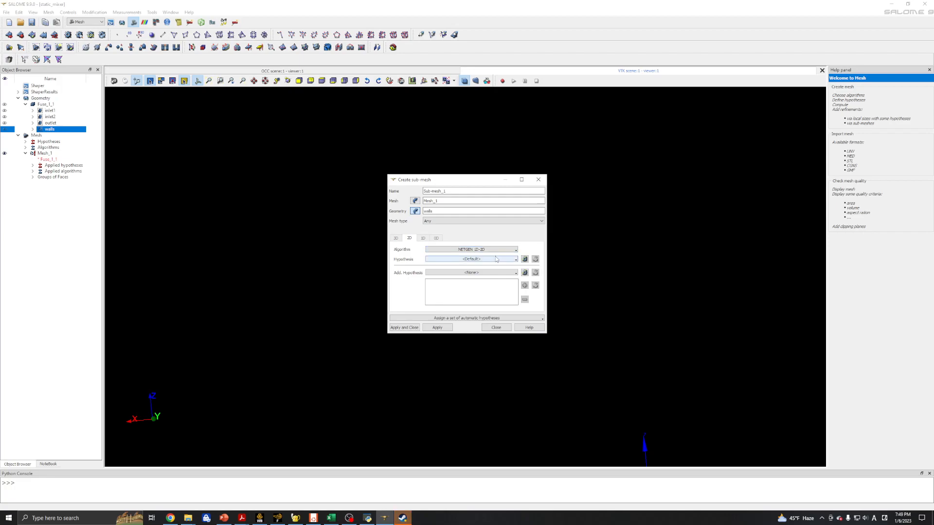
- Assign the walls sub-mesh a NETGEN 2D Parameters hypothesis with maximum size 0.2 and minimum size 0.05, and apply the sub-mesh
{"action": "left_click", "coordinate": [524, 259]}
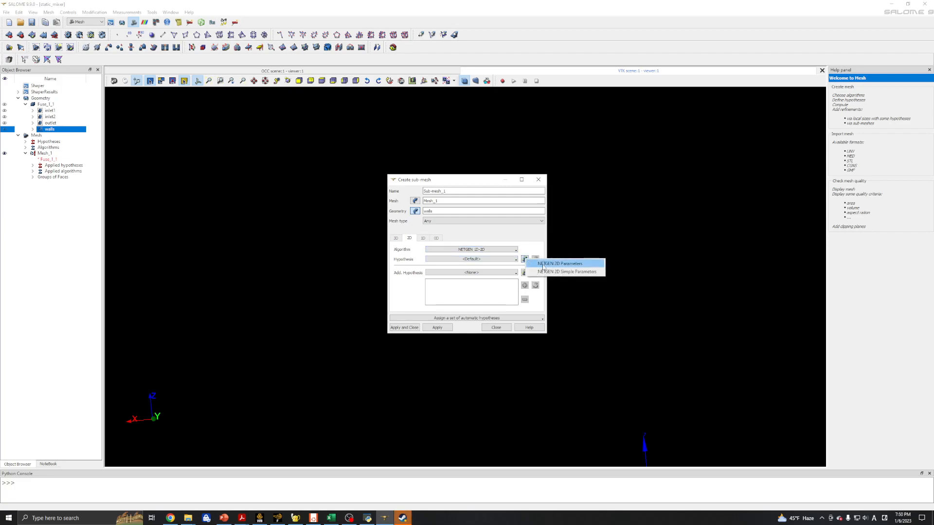
{"action": "left_click", "coordinate": [550, 264]}
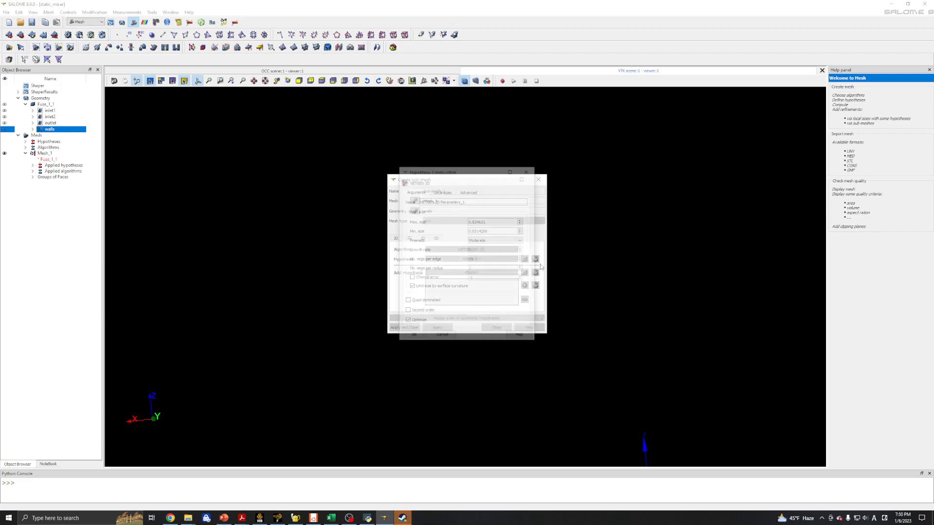
{"action": "left_click_drag", "start_coordinate": [489, 221], "coordinate": [475, 222]}
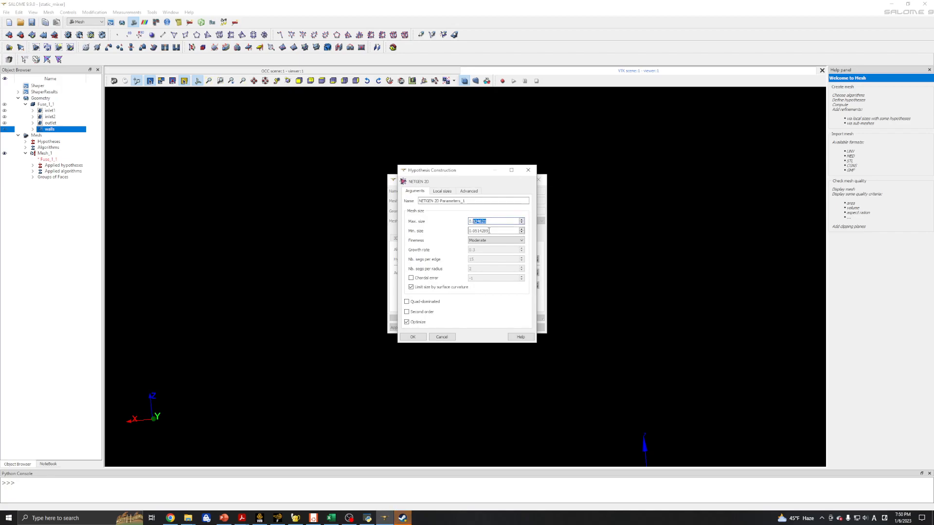
{"action": "type", "text": "2"}
{"action": "left_click_drag", "start_coordinate": [489, 231], "coordinate": [476, 230]}
{"action": "key", "text": "BackSpace"}
{"action": "left_click", "coordinate": [412, 337]}
{"action": "left_click", "coordinate": [437, 326]}
{"action": "left_click", "coordinate": [496, 328]}
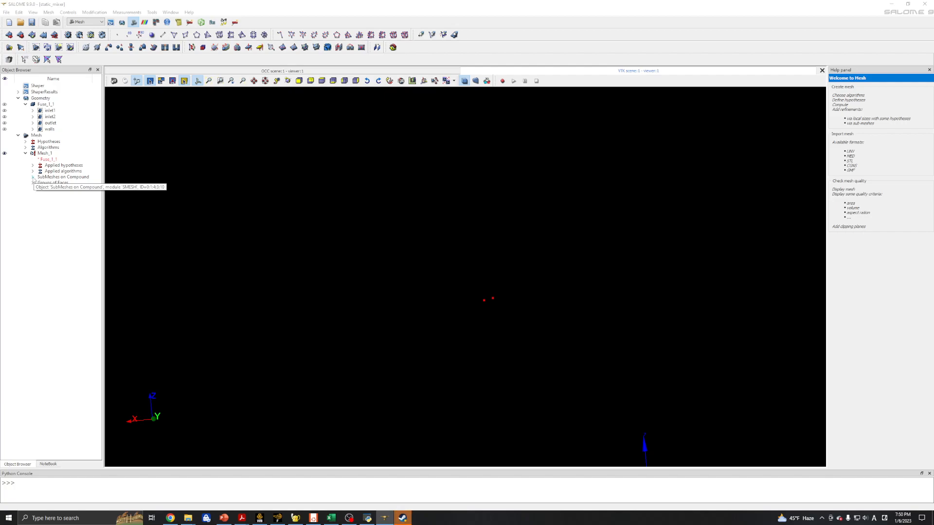
- Compute Sub-mesh_1 and inspect the wall surface mesh around the vessel and pipes
{"action": "left_click", "coordinate": [33, 178]}
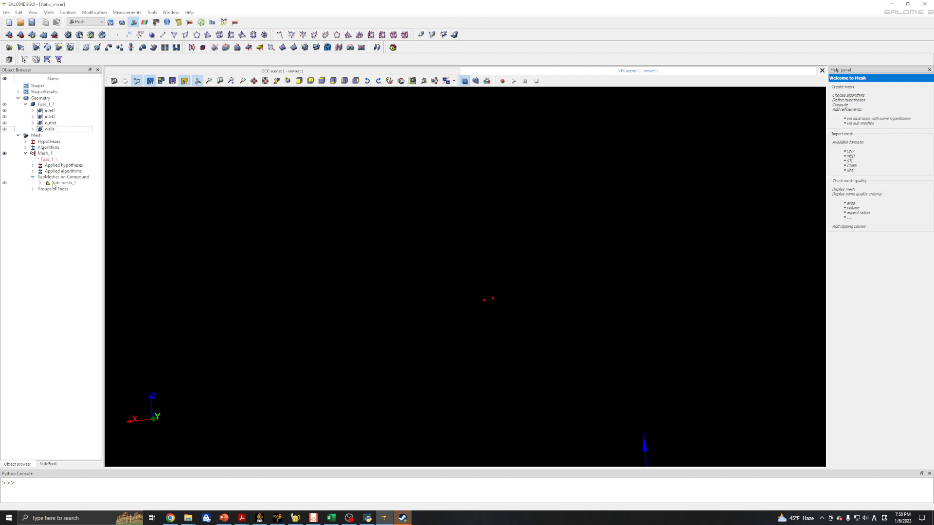
{"action": "left_click", "coordinate": [55, 182]}
{"action": "left_click", "coordinate": [68, 35]}
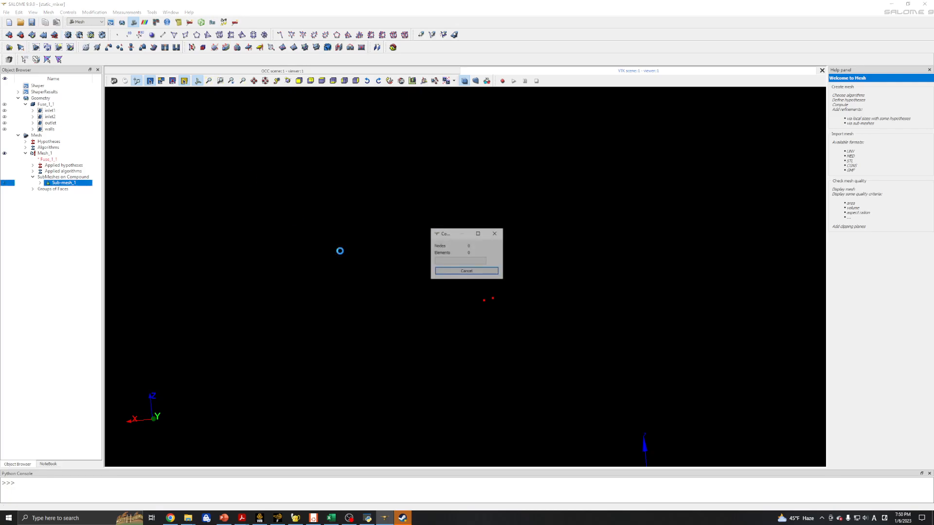
{"action": "left_click", "coordinate": [527, 355]}
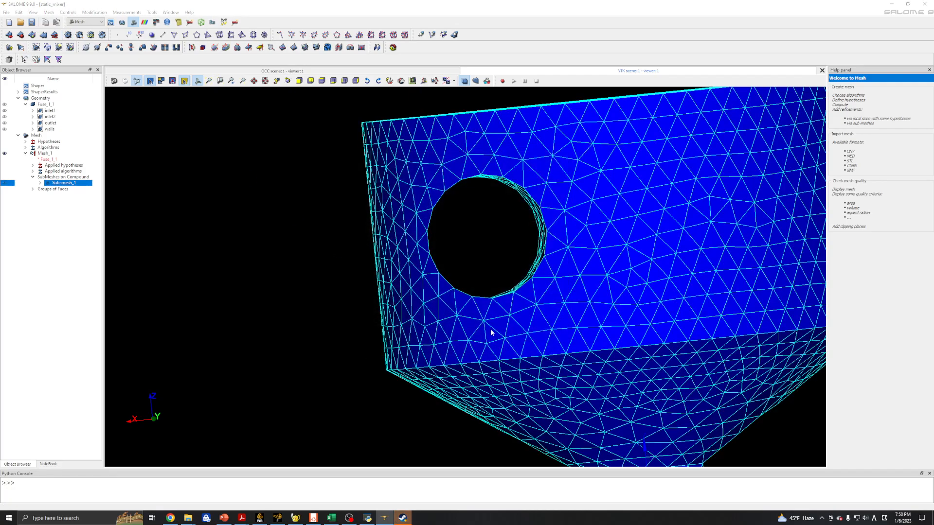
{"action": "right_click_drag", "start_coordinate": [527, 341], "coordinate": [546, 325], "text": "ctrl"}
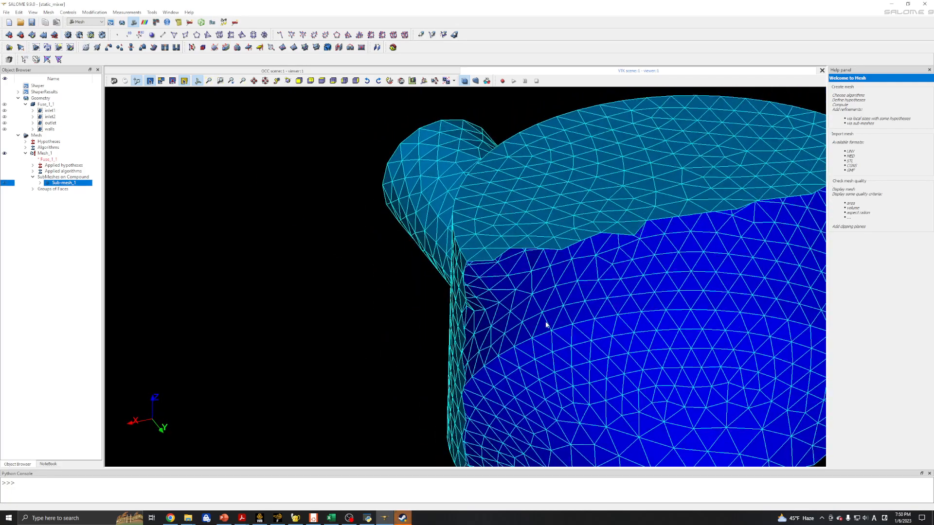
{"action": "scroll", "coordinate": [546, 326], "scroll_direction": "down", "scroll_amount": 4}
{"action": "middle_click_drag", "start_coordinate": [656, 388], "coordinate": [404, 313], "text": "ctrl"}
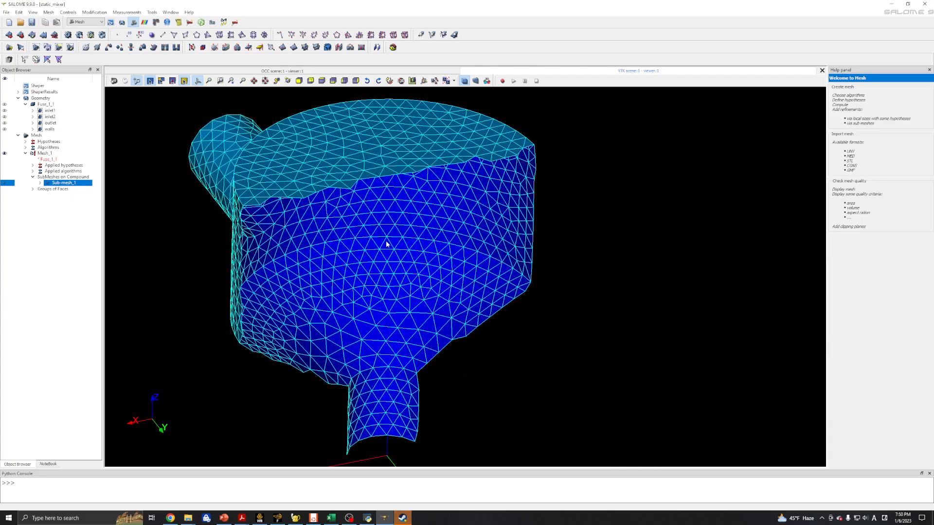
{"action": "middle_click_drag", "start_coordinate": [386, 248], "coordinate": [512, 252], "text": "ctrl"}
{"action": "right_click_drag", "start_coordinate": [546, 304], "coordinate": [240, 315], "text": "ctrl"}
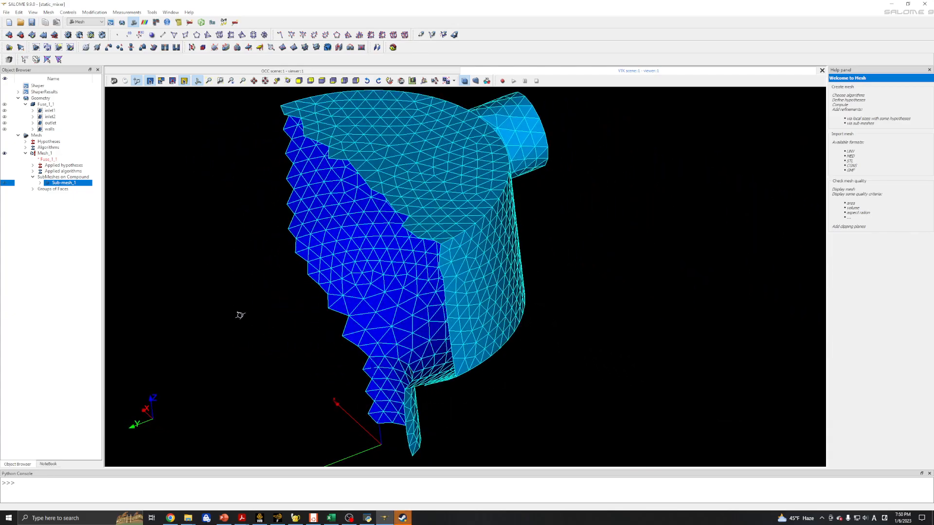
{"action": "right_click_drag", "start_coordinate": [384, 287], "coordinate": [330, 271], "text": "ctrl"}
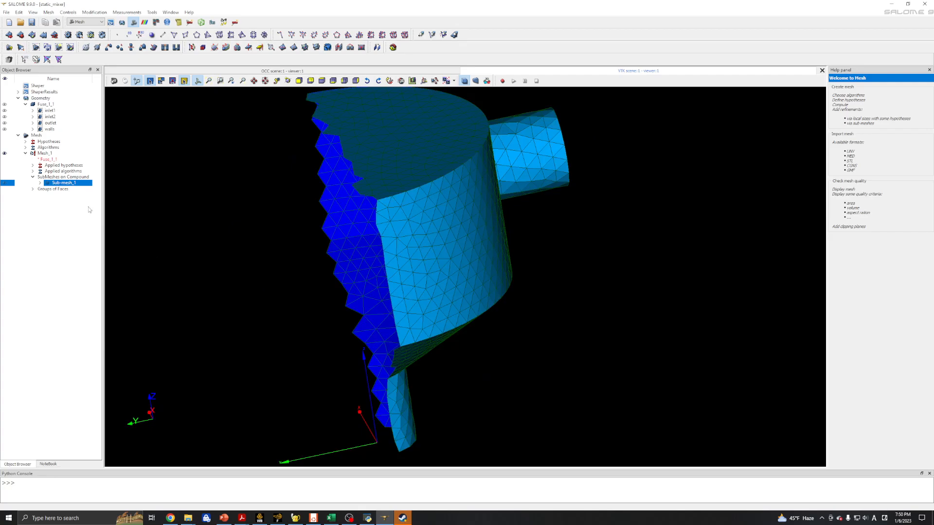
- Compute the full Mesh_1 and inspect its clipped section and the inlet pipe
{"action": "left_click", "coordinate": [45, 154]}
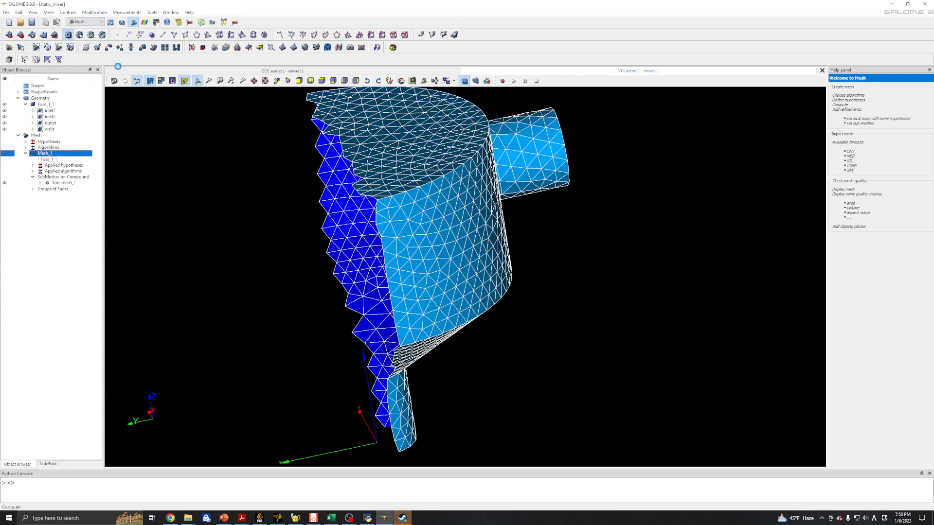
{"action": "left_click", "coordinate": [98, 48]}
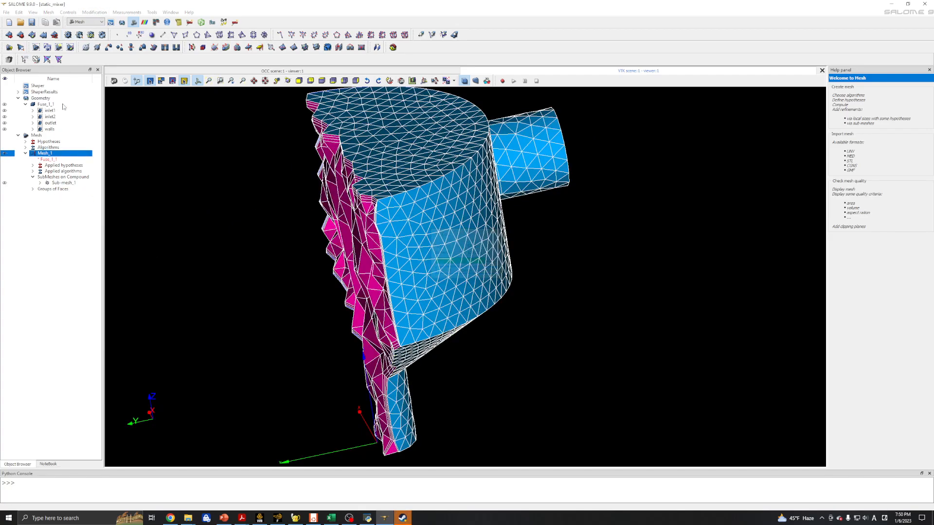
{"action": "left_click", "coordinate": [530, 354]}
{"action": "right_click_drag", "start_coordinate": [389, 270], "coordinate": [679, 244], "text": "ctrl"}
{"action": "right_click_drag", "start_coordinate": [383, 215], "coordinate": [382, 242], "text": "ctrl"}
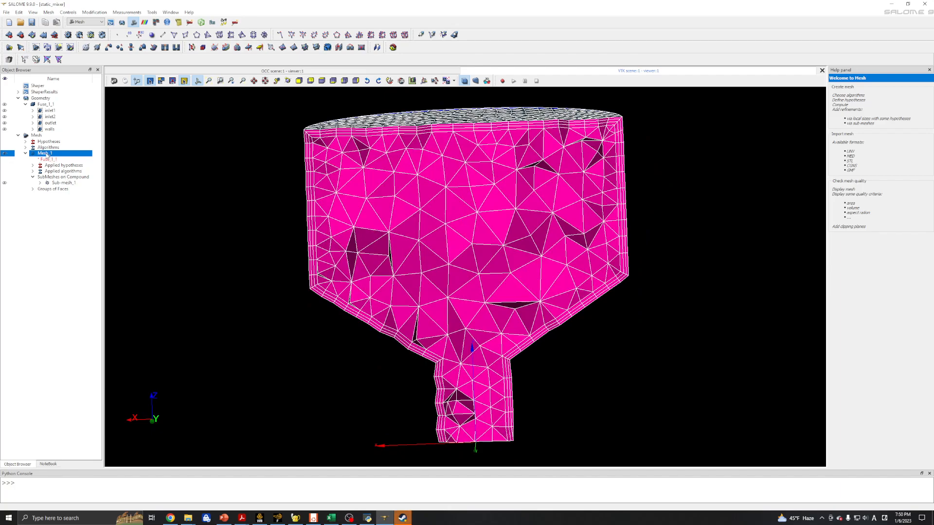
{"action": "right_click_drag", "start_coordinate": [375, 229], "coordinate": [743, 243], "text": "ctrl"}
{"action": "right_click_drag", "start_coordinate": [544, 215], "coordinate": [542, 243], "text": "ctrl"}
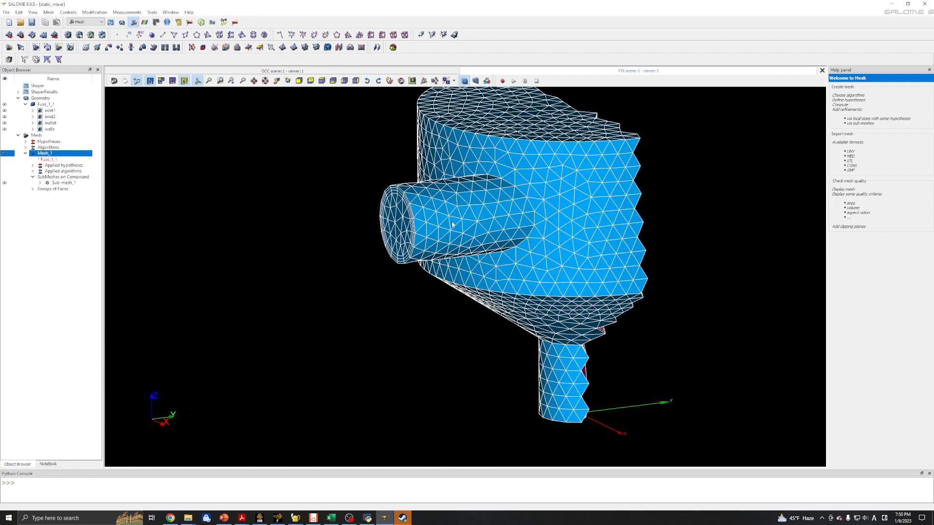
- Set the maximum size of Mesh_1's NETGEN 3D hypothesis to 0.4 and apply the mesh edit
{"action": "right_click", "coordinate": [43, 154]}
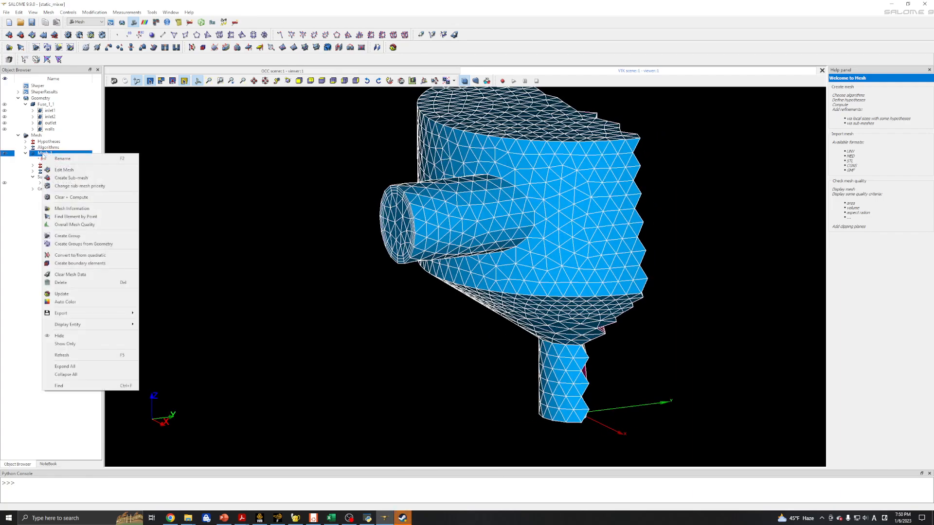
{"action": "left_click", "coordinate": [58, 170]}
{"action": "left_click", "coordinate": [537, 256]}
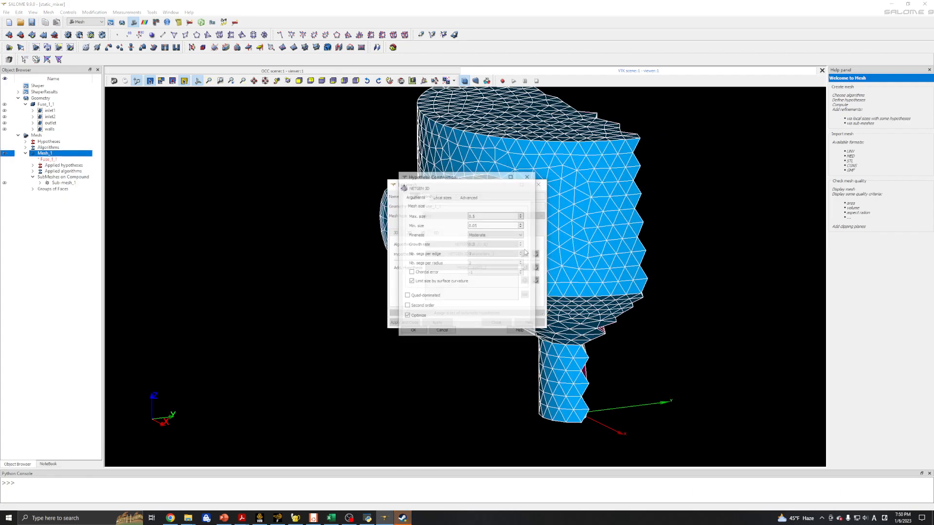
{"action": "double_click", "coordinate": [472, 216]}
{"action": "type", "text": "0.4"}
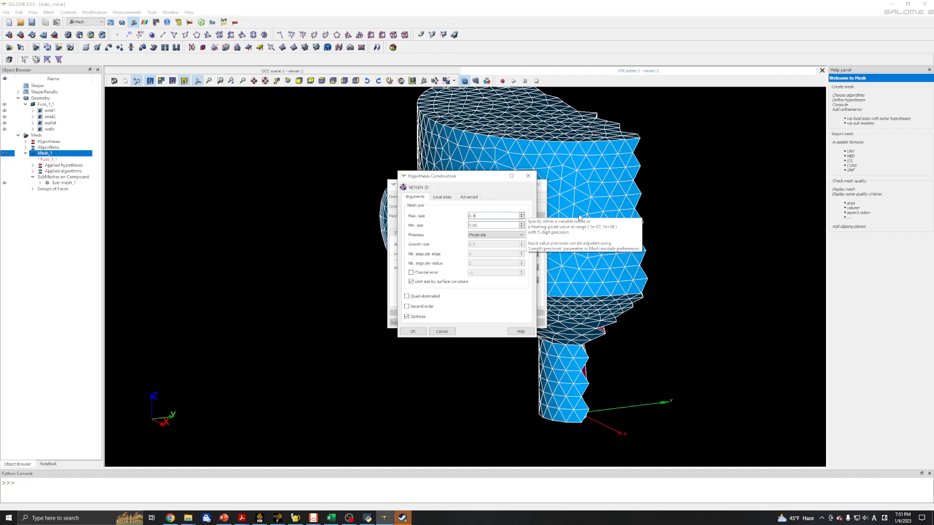
{"action": "left_click", "coordinate": [421, 332]}
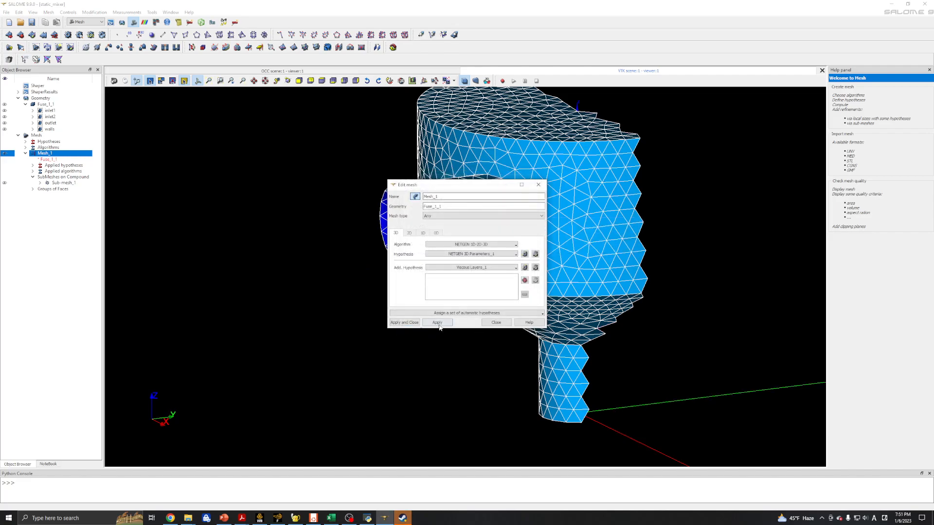
{"action": "left_click", "coordinate": [447, 324]}
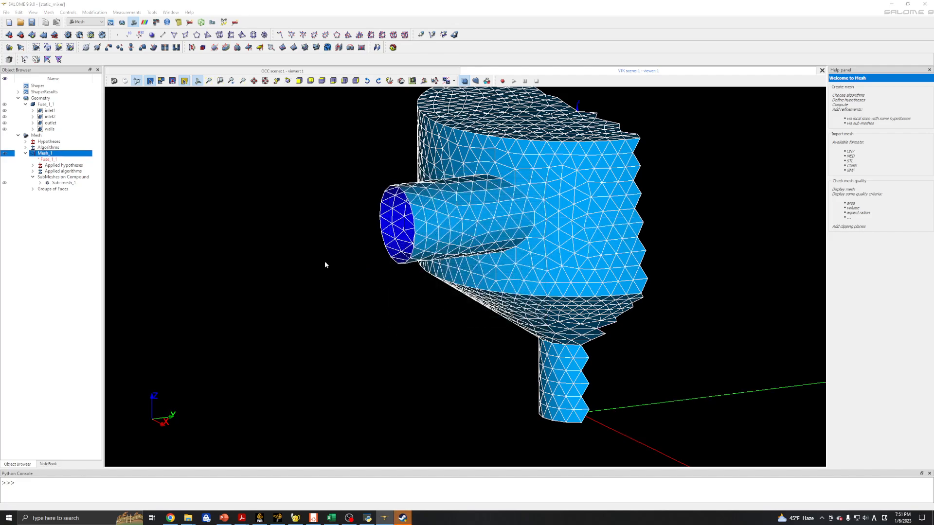
- Set the maximum size of Sub-mesh_1's NETGEN 2D hypothesis to 0.1
{"action": "left_click", "coordinate": [57, 183]}
{"action": "right_click", "coordinate": [56, 183]}
{"action": "left_click", "coordinate": [75, 200]}
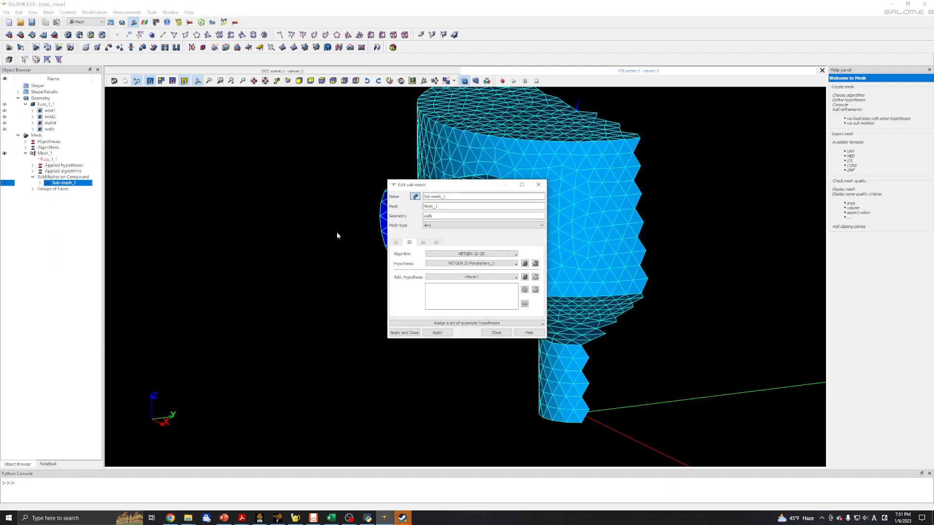
{"action": "left_click", "coordinate": [535, 264]}
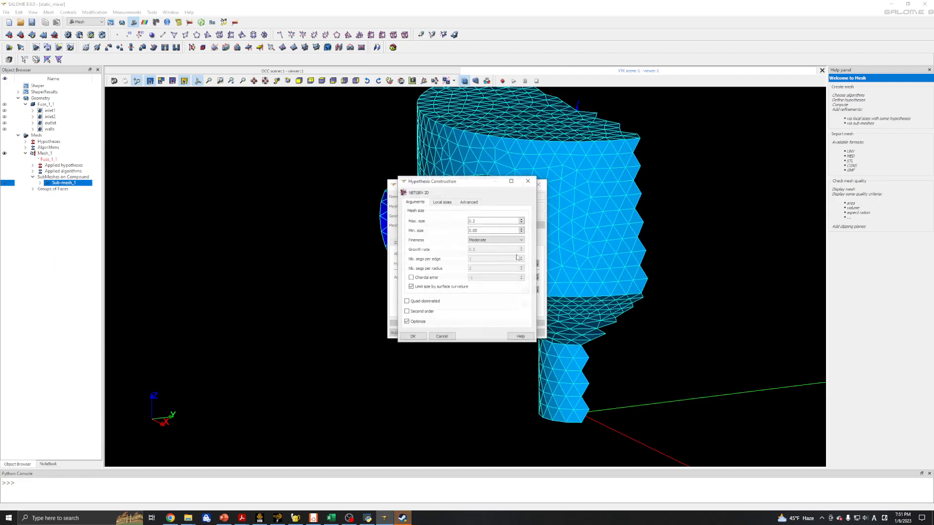
{"action": "key", "text": "BackSpace"}
{"action": "type", "text": "1"}
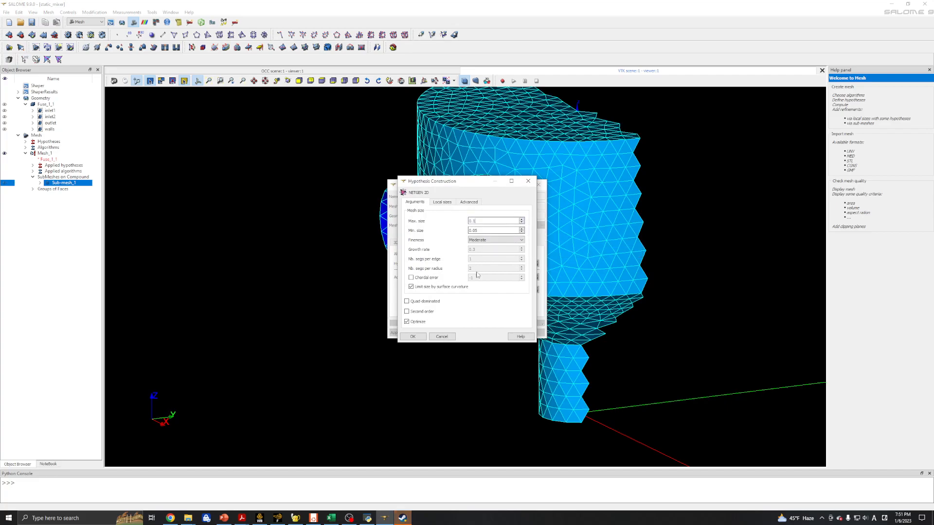
{"action": "left_click", "coordinate": [412, 336]}
{"action": "left_click", "coordinate": [484, 335]}
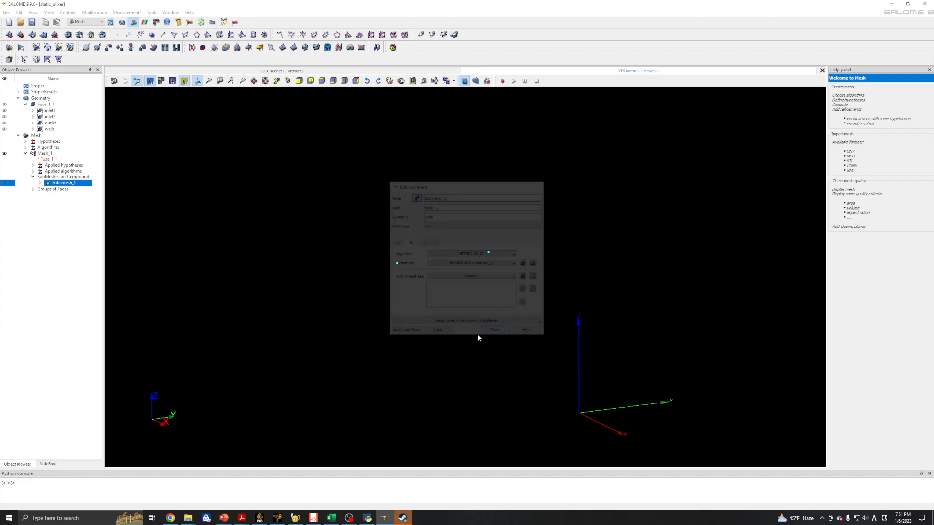
- Recompute Mesh_1 and turn the model to show the clipped section
{"action": "left_click", "coordinate": [44, 153]}
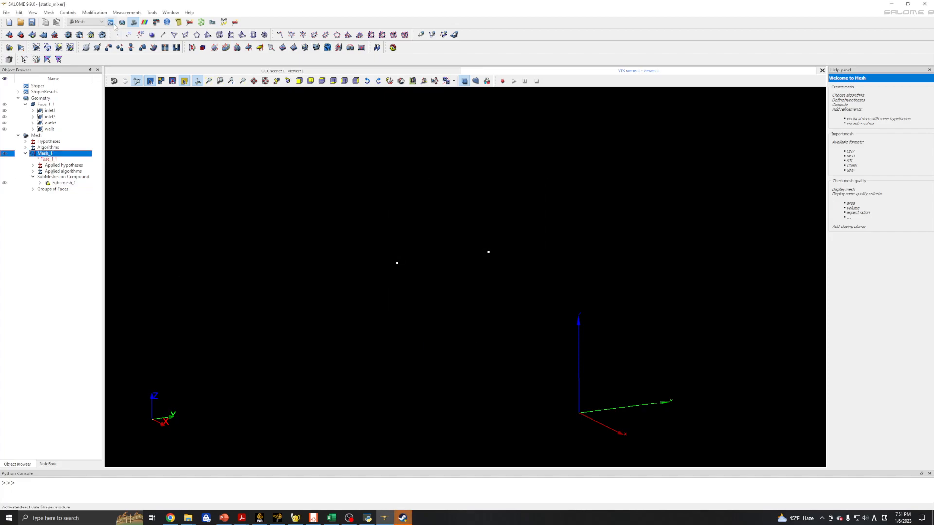
{"action": "left_click", "coordinate": [67, 35]}
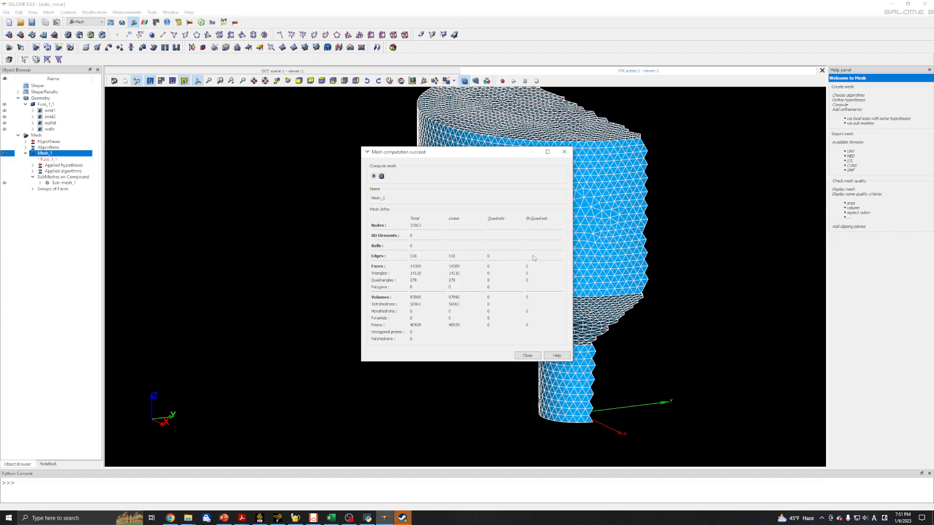
{"action": "left_click", "coordinate": [564, 153]}
{"action": "left_click_drag", "start_coordinate": [594, 238], "coordinate": [509, 246]}
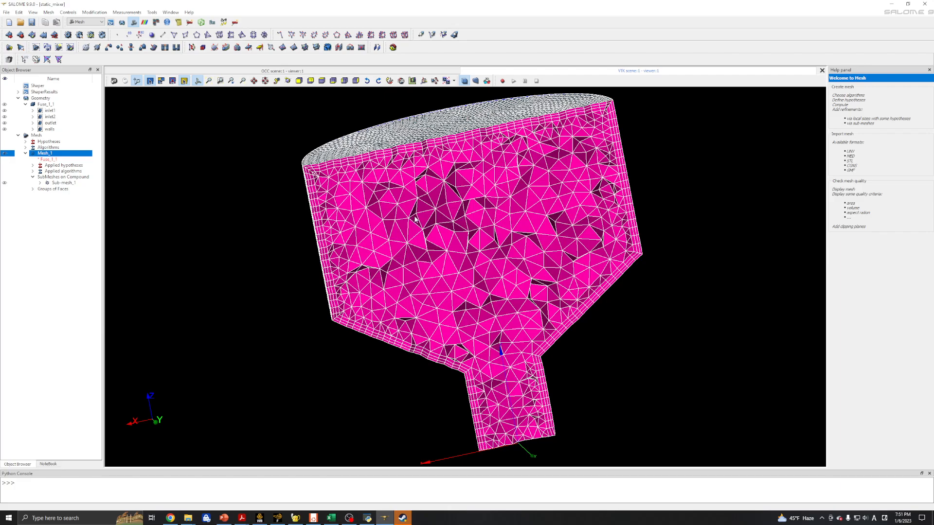
- Evaluate Mesh_1 to check its element counts, and view the clipped section from a different angle
{"action": "left_click", "coordinate": [90, 36]}
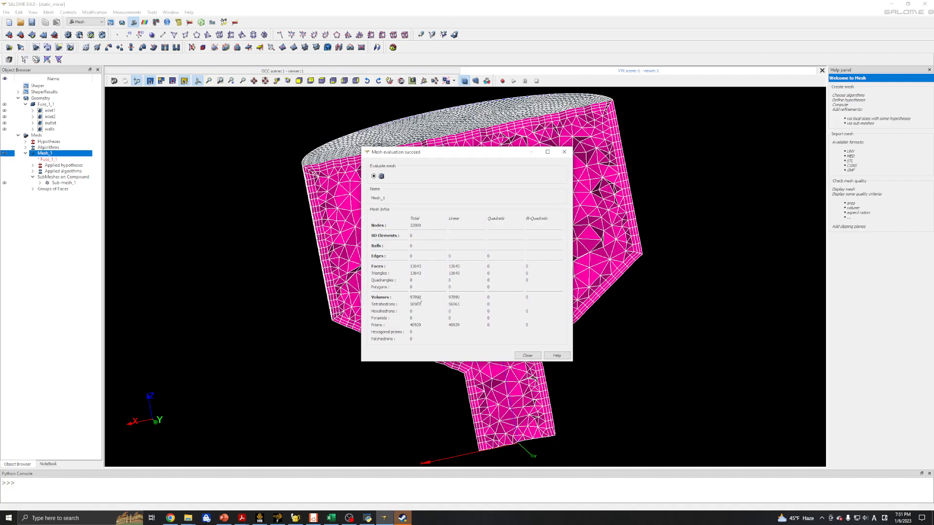
{"action": "left_click", "coordinate": [528, 355]}
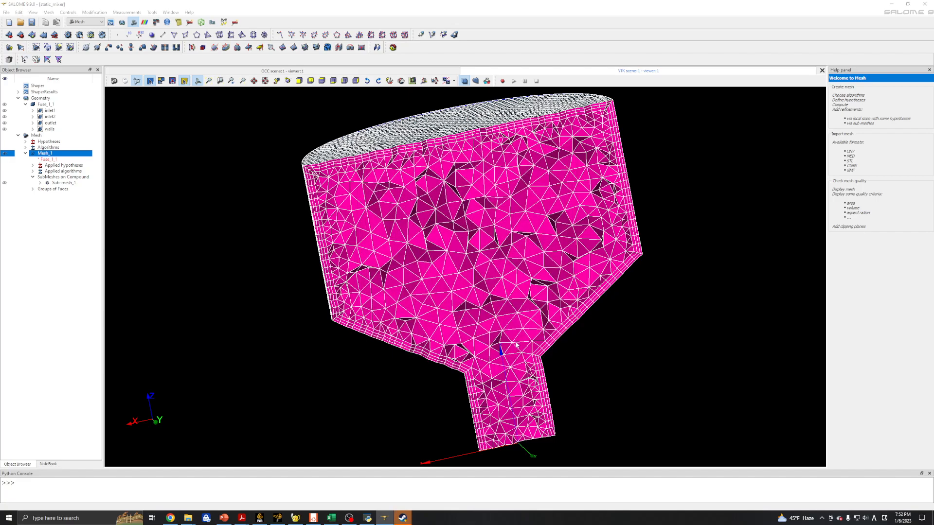
{"action": "left_click_drag", "start_coordinate": [541, 328], "coordinate": [467, 307]}
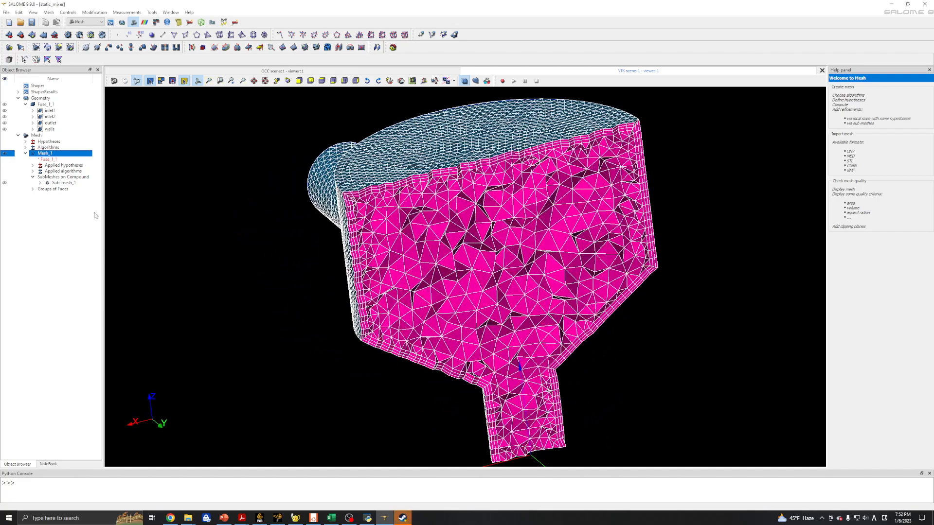
- Review the contents of Sub-mesh_1 and Mesh_1's face groups for the inlets, outlet and walls
{"action": "left_click", "coordinate": [40, 183]}
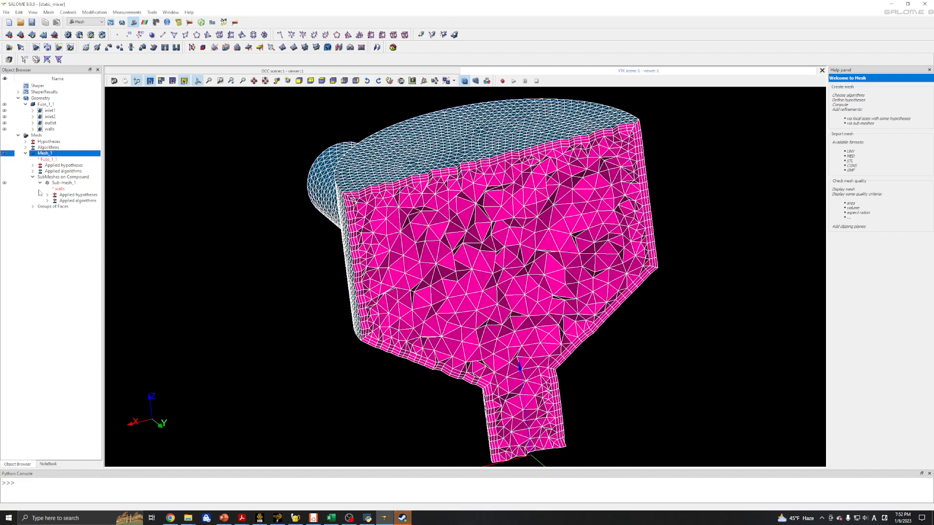
{"action": "left_click", "coordinate": [33, 207]}
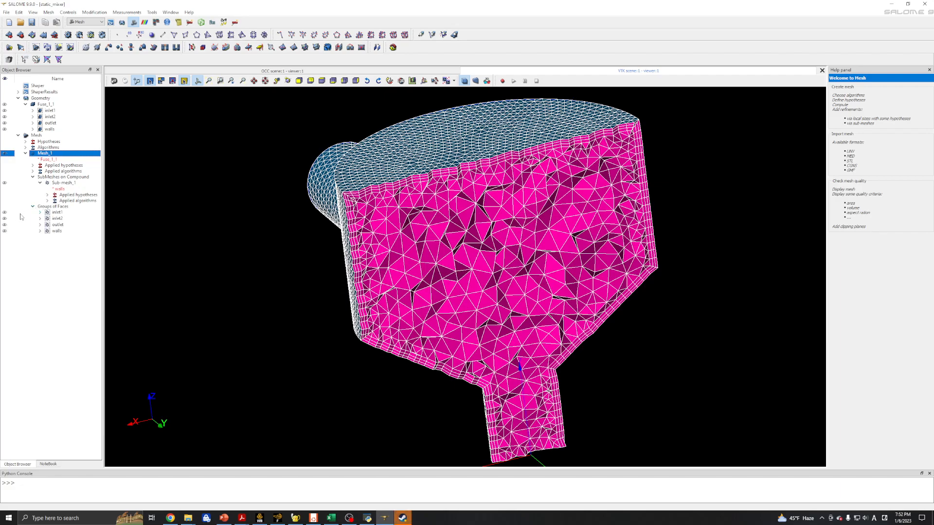
{"action": "left_click", "coordinate": [50, 212]}
{"action": "left_click", "coordinate": [54, 218]}
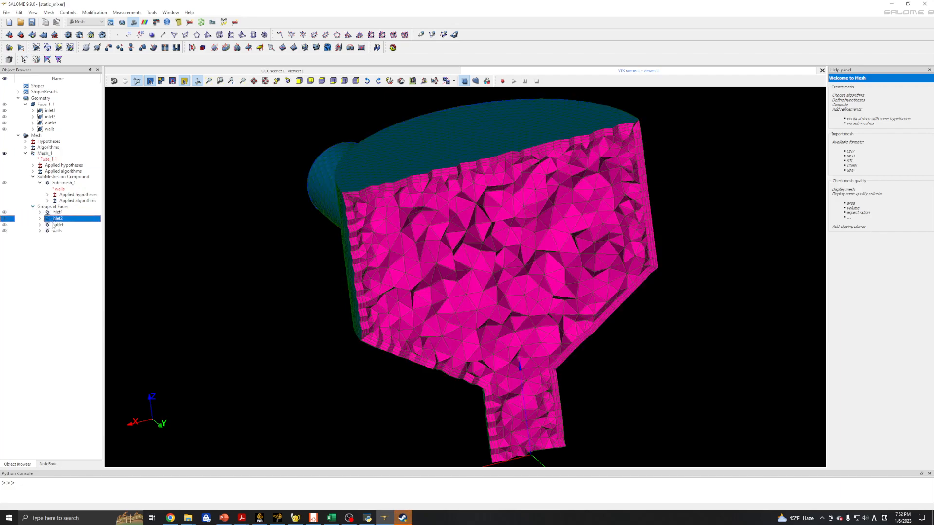
{"action": "left_click", "coordinate": [55, 231]}
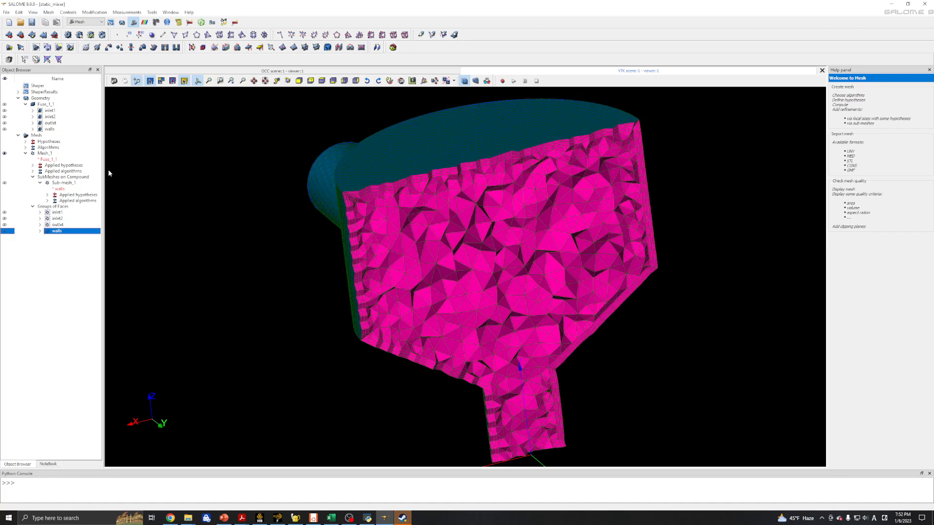
{"action": "left_click", "coordinate": [45, 153]}
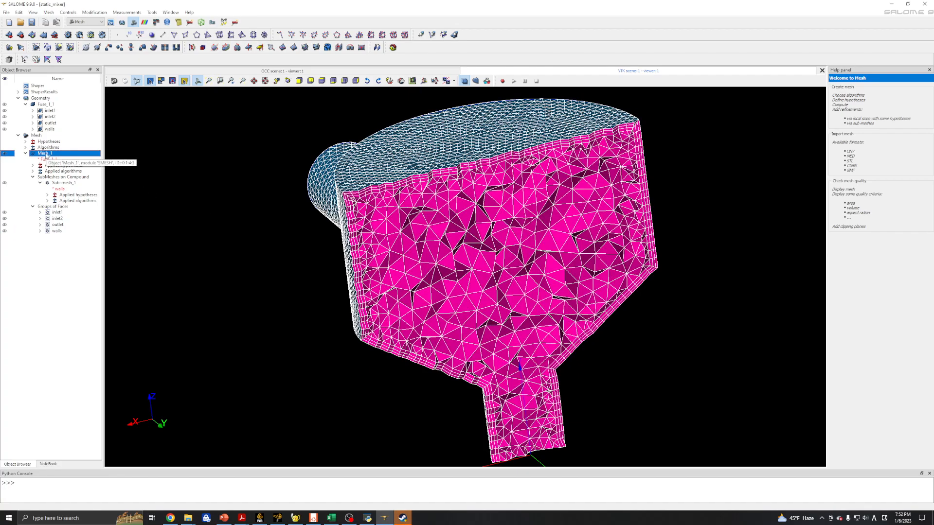
- Export Mesh_1 as a UNV file named mesh1 into the static_mixer2 folder
{"action": "right_click", "coordinate": [45, 154]}
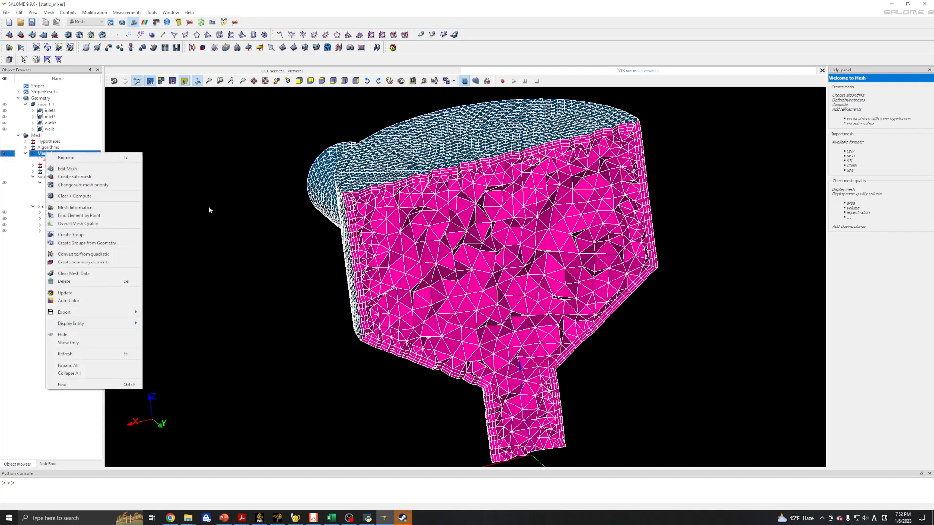
{"action": "left_click", "coordinate": [209, 210]}
{"action": "left_click", "coordinate": [40, 154]}
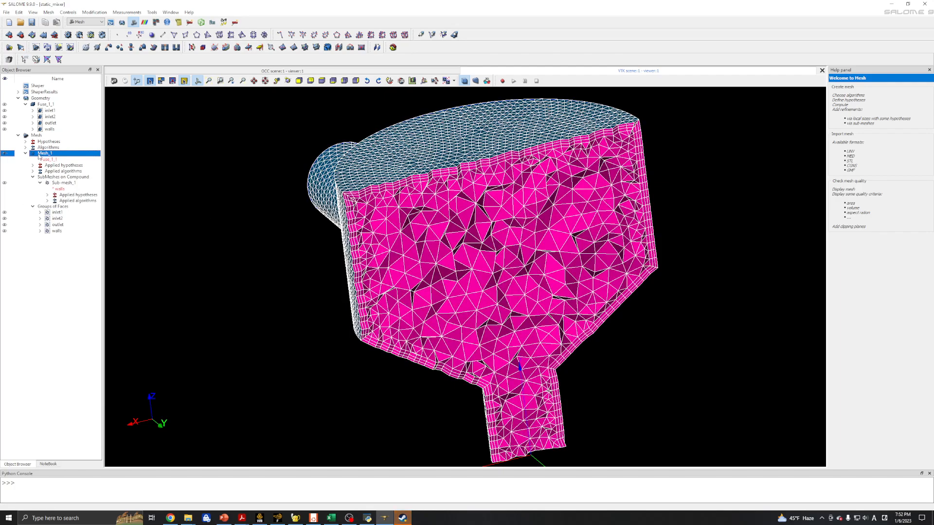
{"action": "right_click", "coordinate": [39, 155]}
{"action": "mouse_move", "coordinate": [98, 314]}
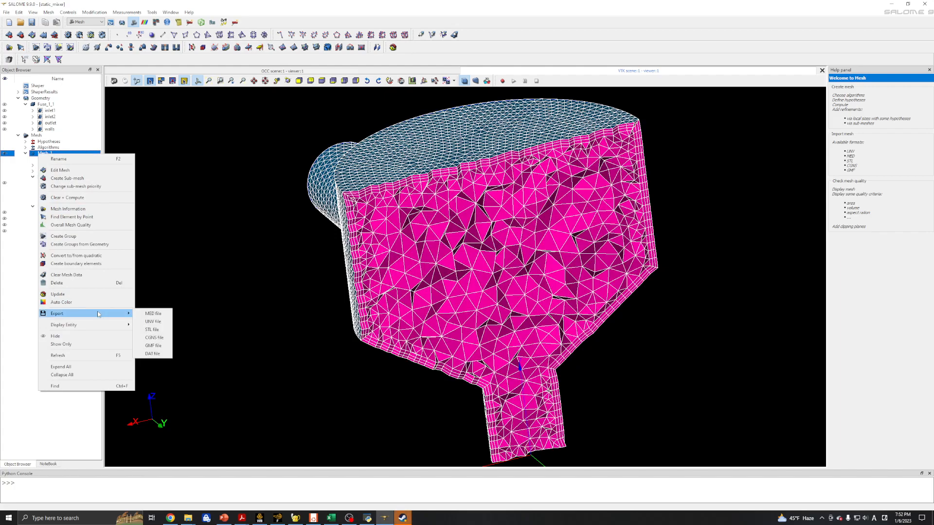
{"action": "left_click", "coordinate": [145, 322]}
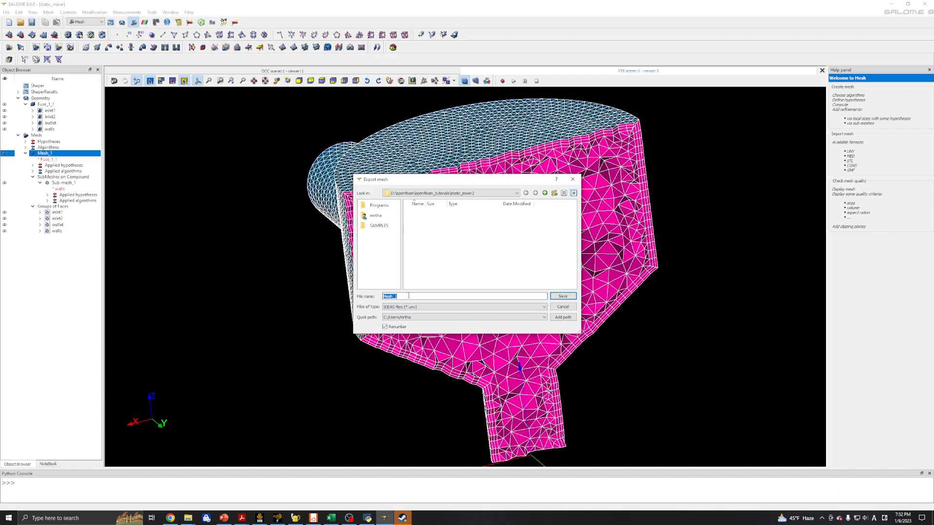
{"action": "type", "text": "shat"}
{"action": "key", "text": "BackSpace"}
{"action": "key", "text": "BackSpace"}
{"action": "key", "text": "BackSpace"}
{"action": "key", "text": "BackSpace"}
{"action": "key", "text": "BackSpace"}
{"action": "type", "text": "mesh1"}
{"action": "left_click", "coordinate": [562, 296]}
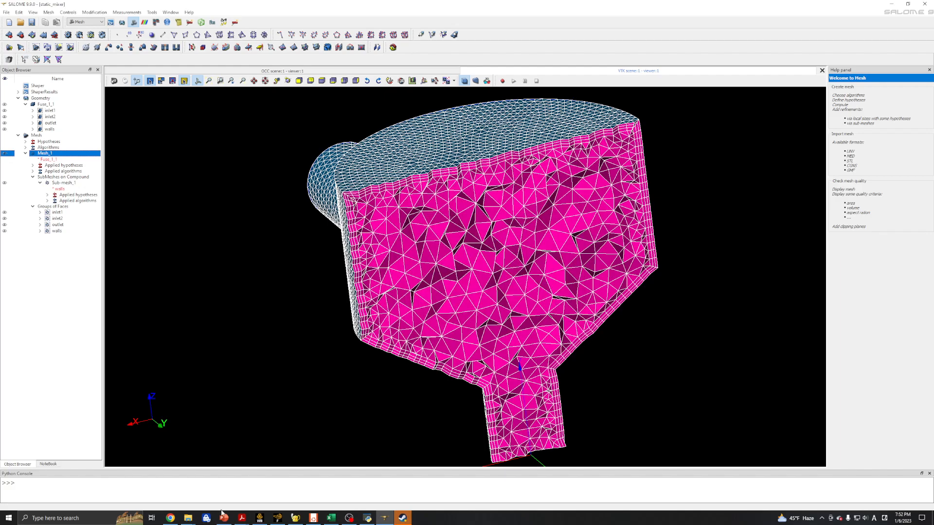
- Check the exported mesh file in File Explorer, and save the SALOME study
{"action": "mouse_move", "coordinate": [188, 517]}
{"action": "left_click", "coordinate": [211, 486]}
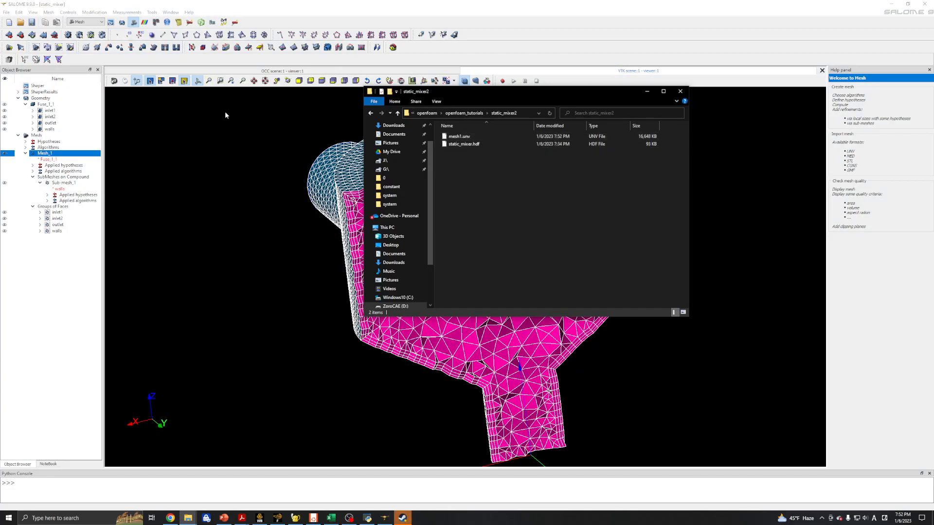
{"action": "left_click", "coordinate": [493, 46]}
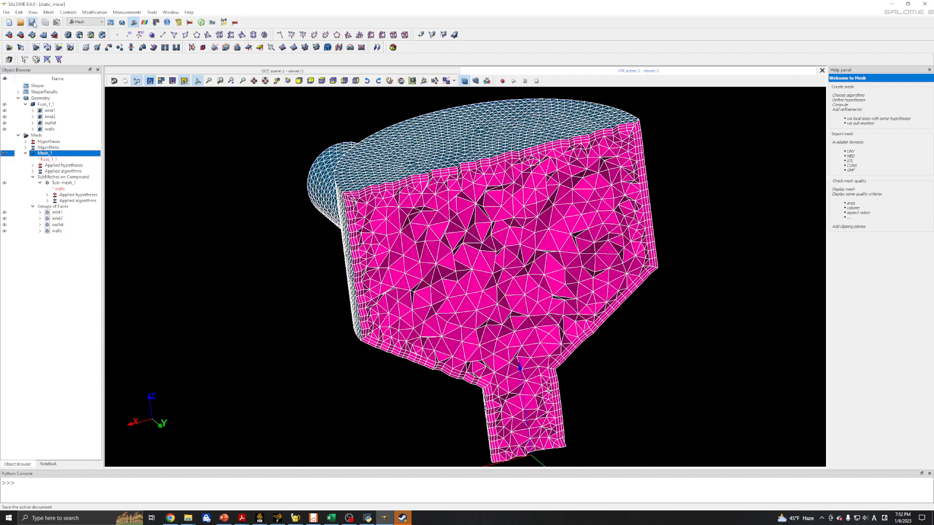
{"action": "left_click", "coordinate": [34, 24]}
- Copy the 0, constant and system folders from static_mixer into the static_mixer2 folder in File Explorer
{"action": "mouse_move", "coordinate": [188, 518]}
{"action": "left_click", "coordinate": [217, 479]}
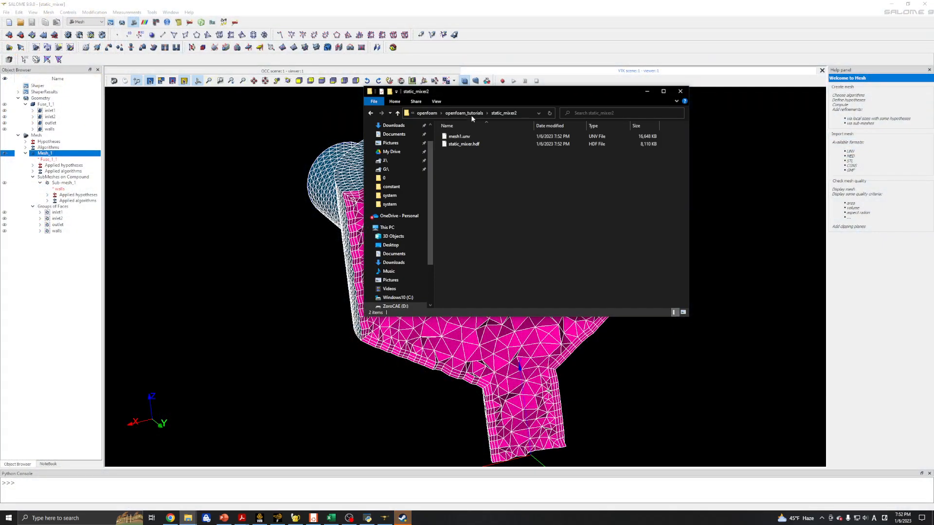
{"action": "left_click", "coordinate": [467, 113]}
{"action": "double_click", "coordinate": [455, 202]}
{"action": "left_click", "coordinate": [454, 138]}
{"action": "left_click", "coordinate": [457, 198], "text": "ctrl"}
{"action": "left_click", "coordinate": [456, 205], "text": "ctrl"}
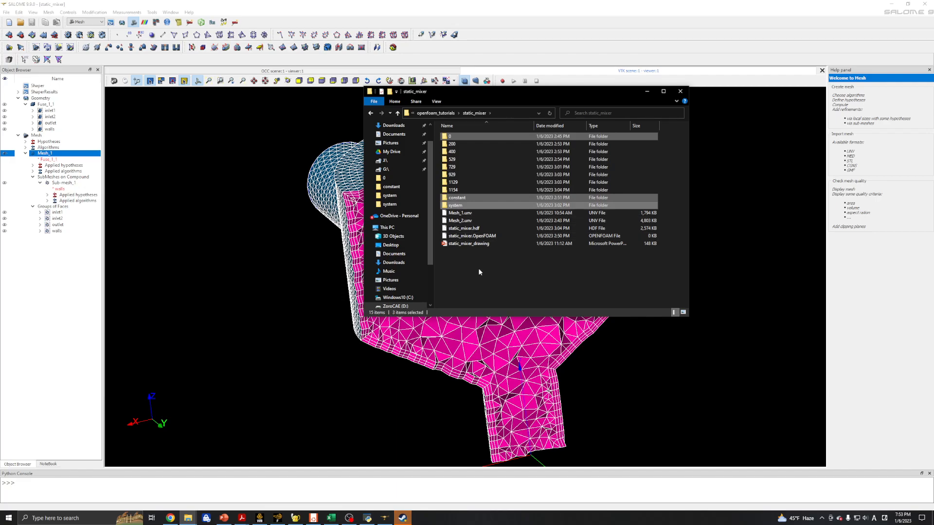
{"action": "left_click", "coordinate": [435, 113]}
{"action": "double_click", "coordinate": [462, 206]}
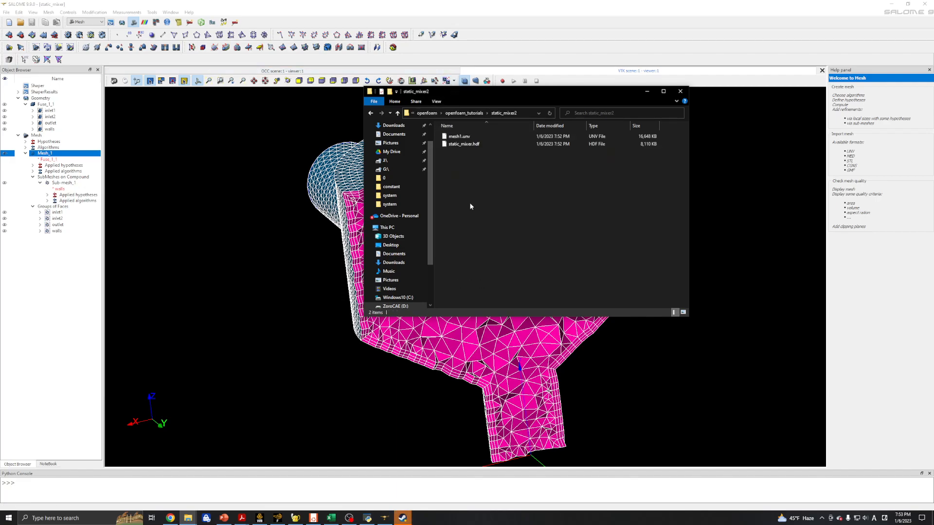
{"action": "key", "text": "ctrl+v"}
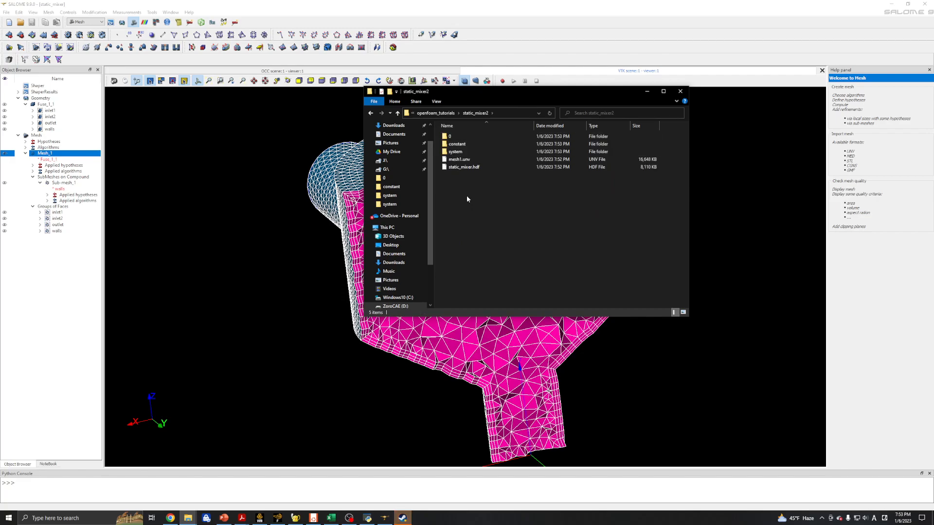
- Switch to the OpenFOAM terminal, change to the openfoam_tutorials/static_mixer2 directory and list its contents
{"action": "left_click", "coordinate": [9, 518]}
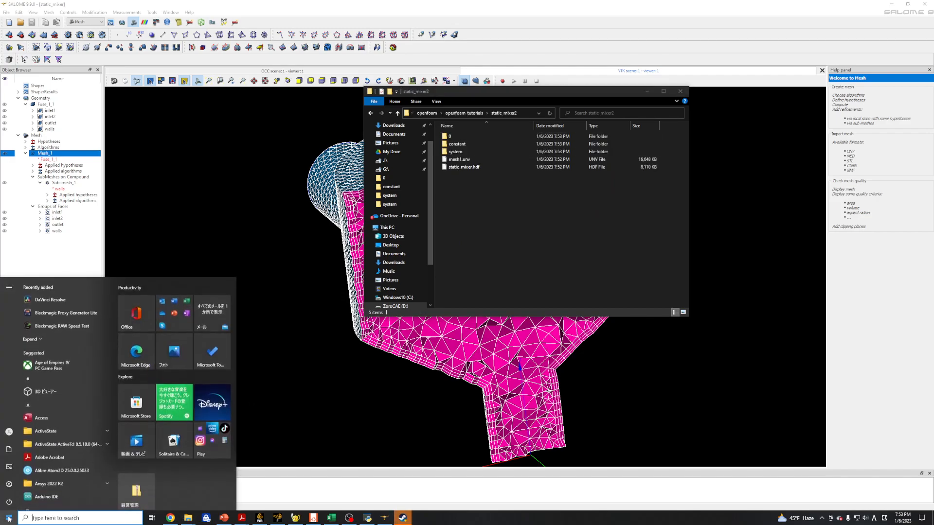
{"action": "left_click", "coordinate": [313, 517]}
{"action": "left_click_drag", "start_coordinate": [296, 191], "coordinate": [283, 191]}
{"action": "type", "text": "cd ../.."}
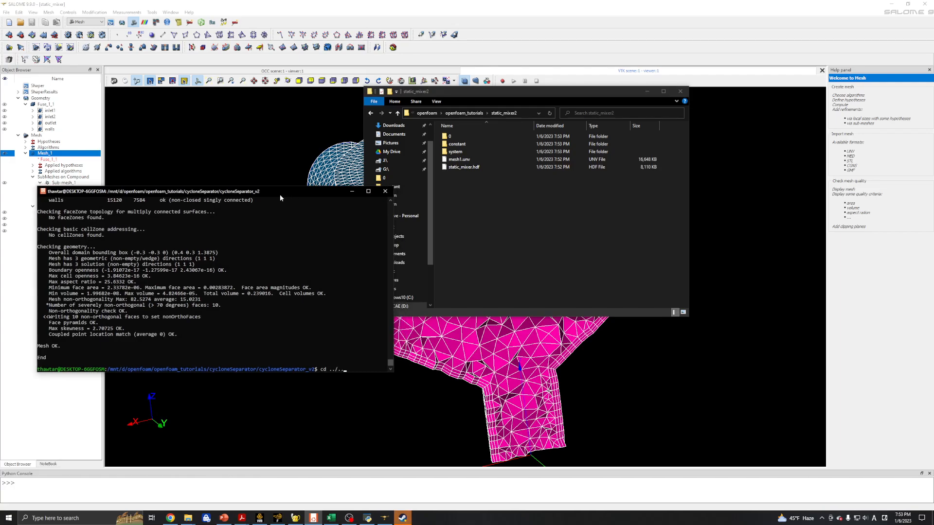
{"action": "key", "text": "Return"}
{"action": "type", "text": "cd st"}
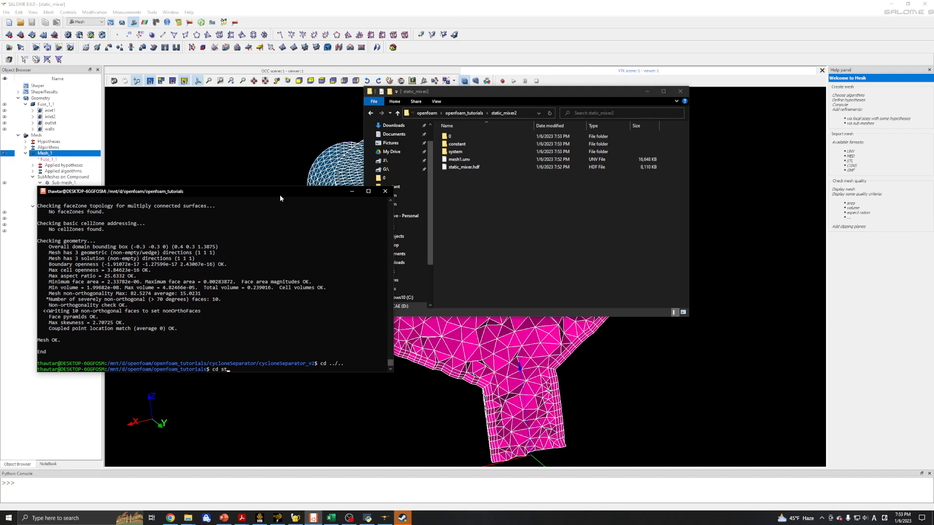
{"action": "type", "text": "a"}
{"action": "type", "text": "2"}
{"action": "key", "text": "Tab"}
{"action": "key", "text": "Return"}
{"action": "type", "text": "ls"}
{"action": "key", "text": "Return"}
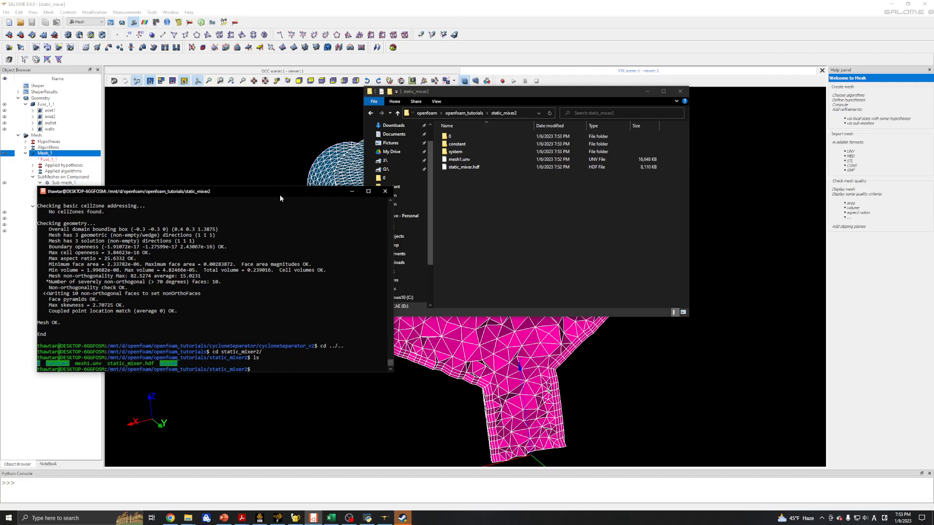
- Clean the case with foamCleanTutorials and convert mesh1.unv into an OpenFOAM mesh
{"action": "type", "text": "foamCleanTutorials"}
{"action": "key", "text": "Return"}
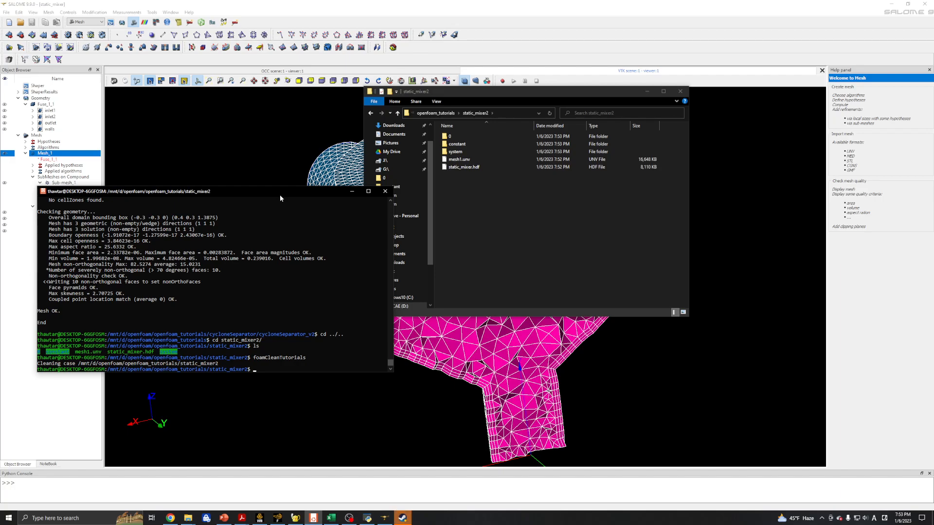
{"action": "type", "text": "dea"}
{"action": "key", "text": "Tab"}
{"action": "type", "text": "mes"}
{"action": "key", "text": "Tab"}
{"action": "key", "text": "Return"}
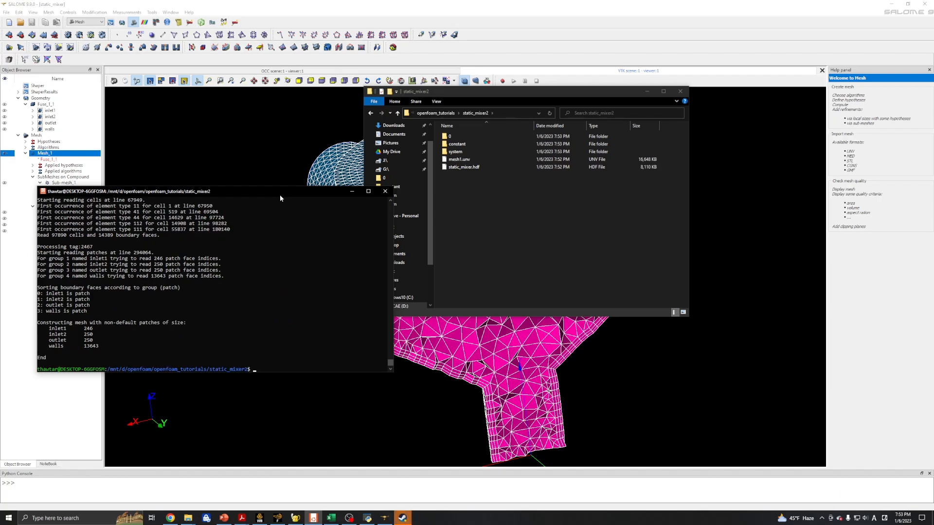
- Run checkMesh -constant on the converted mesh and review the topology and geometry report
{"action": "type", "text": "chk"}
{"action": "key", "text": "BackSpace"}
{"action": "key", "text": "BackSpace"}
{"action": "type", "text": "eckMesh -constant"}
{"action": "key", "text": "Return"}
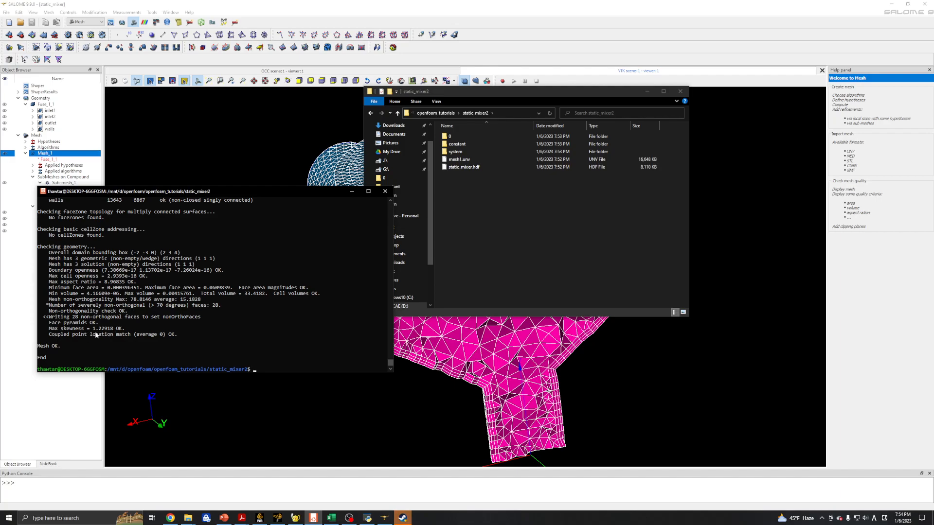
{"action": "scroll", "coordinate": [173, 297], "scroll_direction": "up", "scroll_amount": 5}
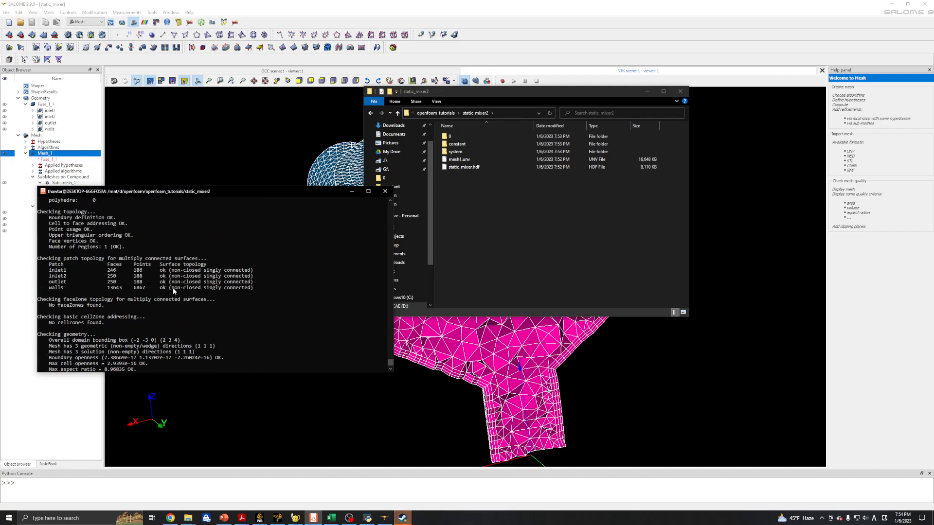
- Open the boundary file from constant/polyMesh in Geany and arrange the folder window beside it
{"action": "double_click", "coordinate": [457, 144]}
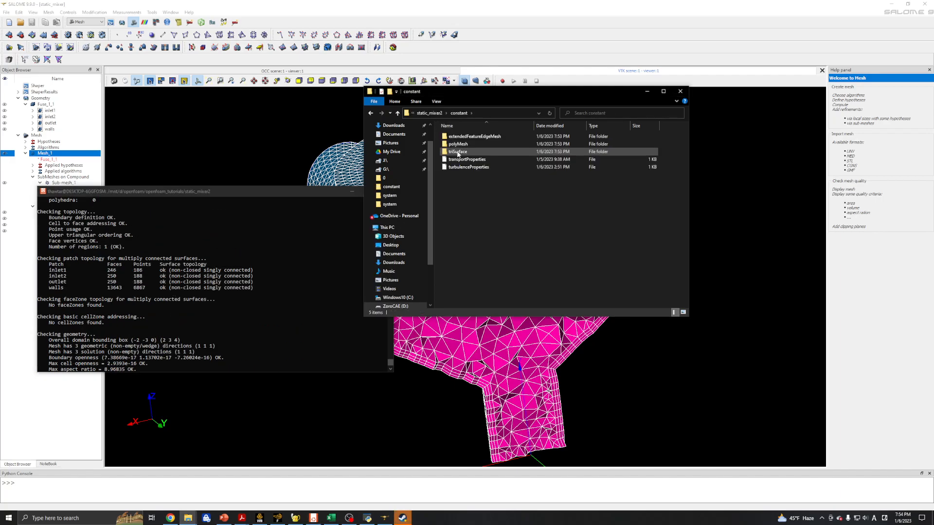
{"action": "double_click", "coordinate": [458, 144]}
{"action": "double_click", "coordinate": [458, 144]}
{"action": "double_click", "coordinate": [437, 180]}
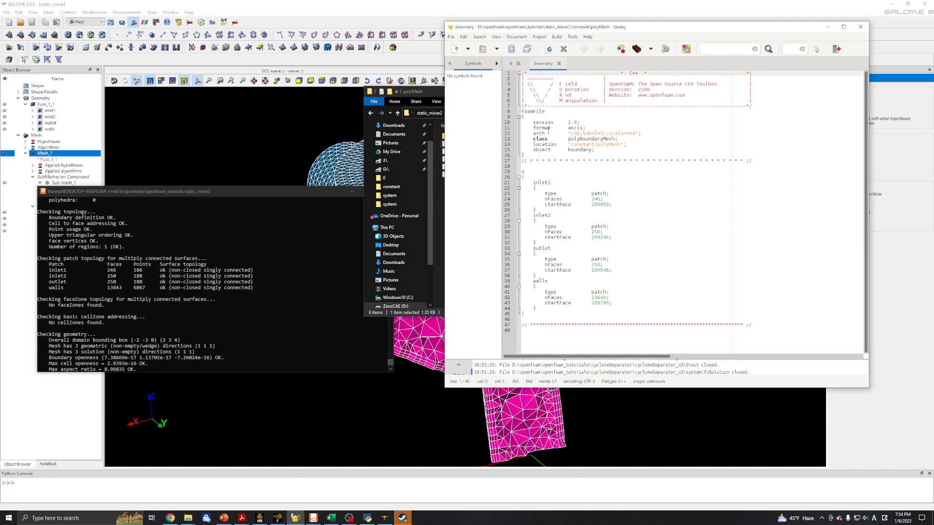
{"action": "left_click_drag", "start_coordinate": [432, 92], "coordinate": [252, 91]}
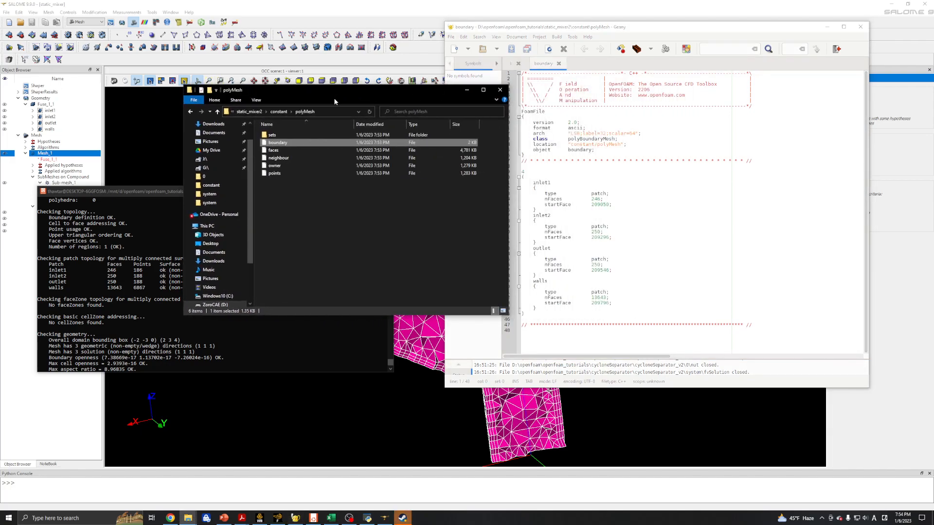
{"action": "left_click", "coordinate": [600, 24]}
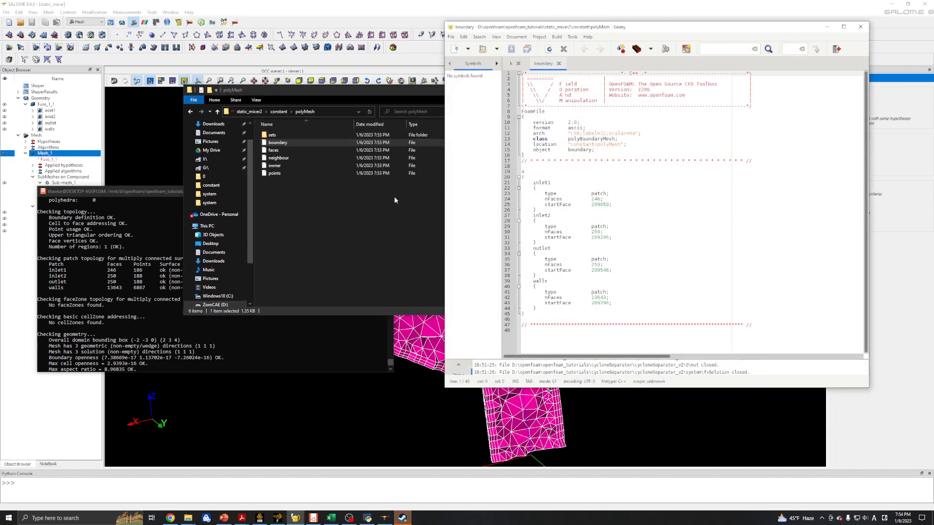
- Replace the walls patch type with "walls" in the boundary file and save it
{"action": "double_click", "coordinate": [591, 292]}
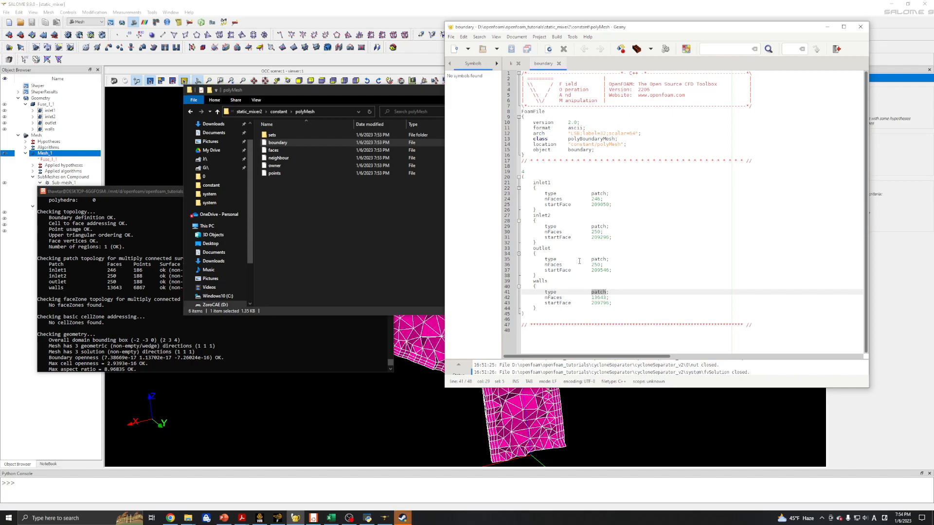
{"action": "left_click", "coordinate": [165, 270]}
{"action": "scroll", "coordinate": [160, 274], "scroll_direction": "up", "scroll_amount": 10}
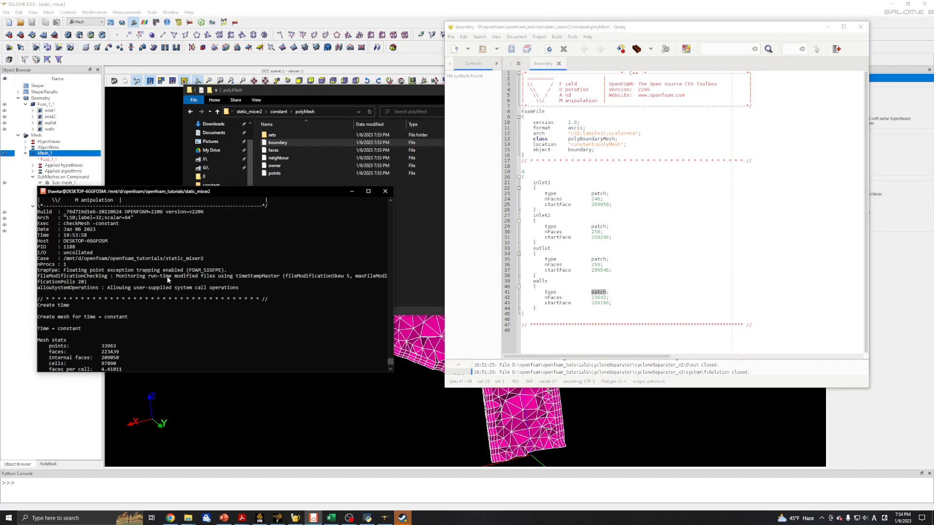
{"action": "scroll", "coordinate": [156, 278], "scroll_direction": "up", "scroll_amount": 6}
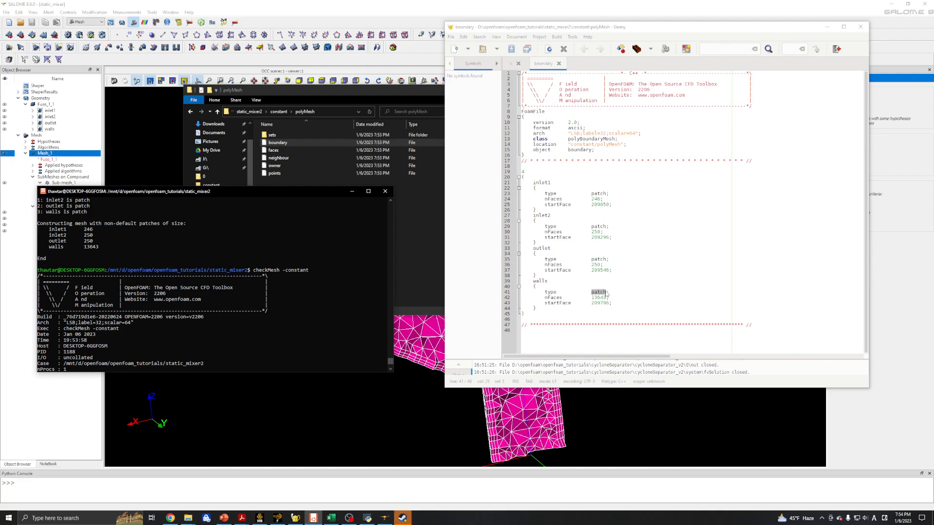
{"action": "left_click_drag", "start_coordinate": [607, 294], "coordinate": [588, 291]}
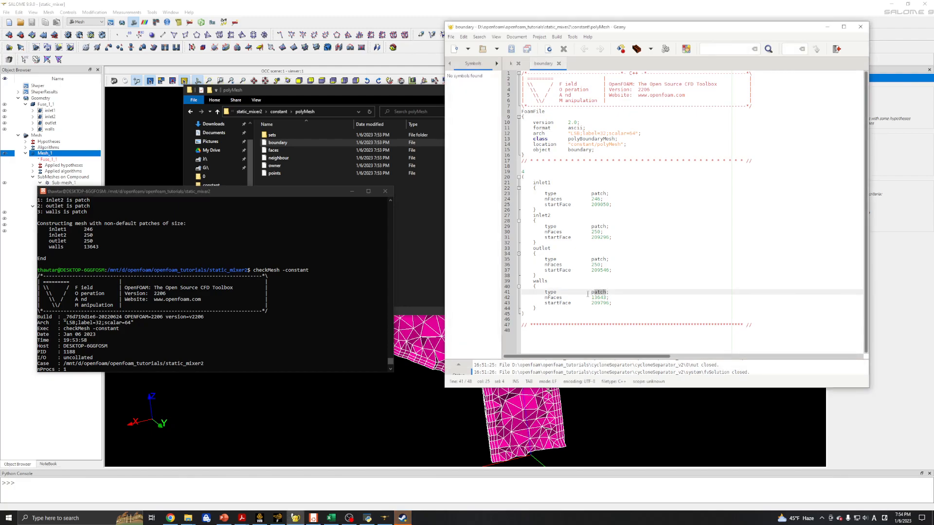
{"action": "key", "text": "BackSpace"}
{"action": "type", "text": "walls"}
{"action": "key", "text": "ctrl+s"}
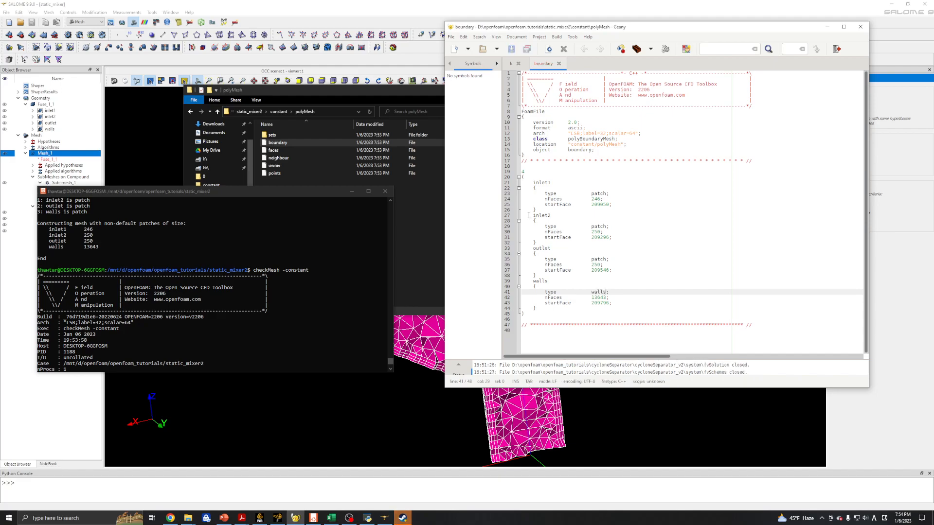
- Try to run the simpleFoam solver on the static_mixer2 case in the terminal
{"action": "left_click", "coordinate": [245, 267]}
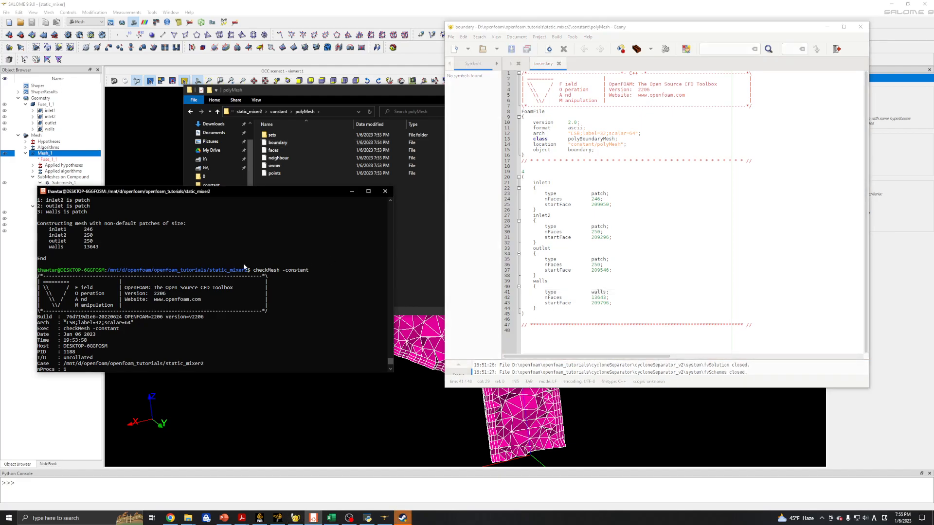
{"action": "type", "text": "simpleFoam"}
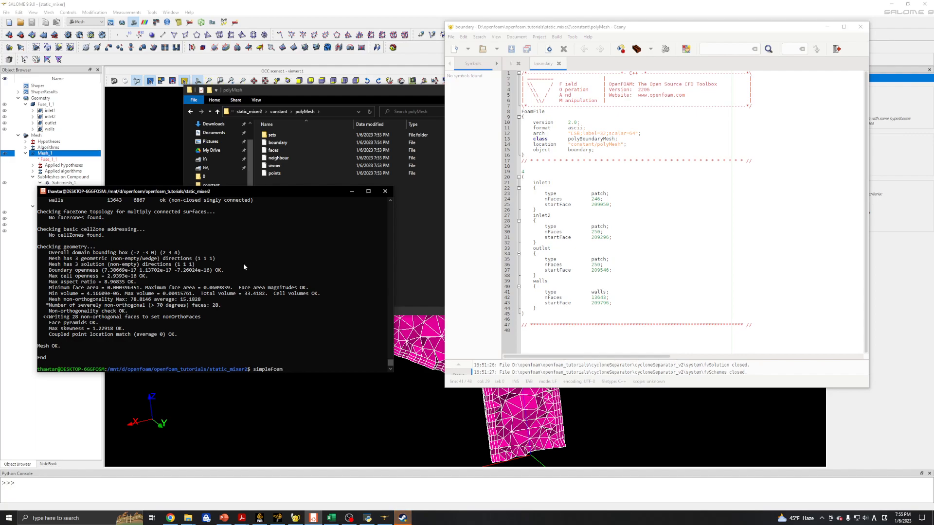
{"action": "key", "text": "Return"}
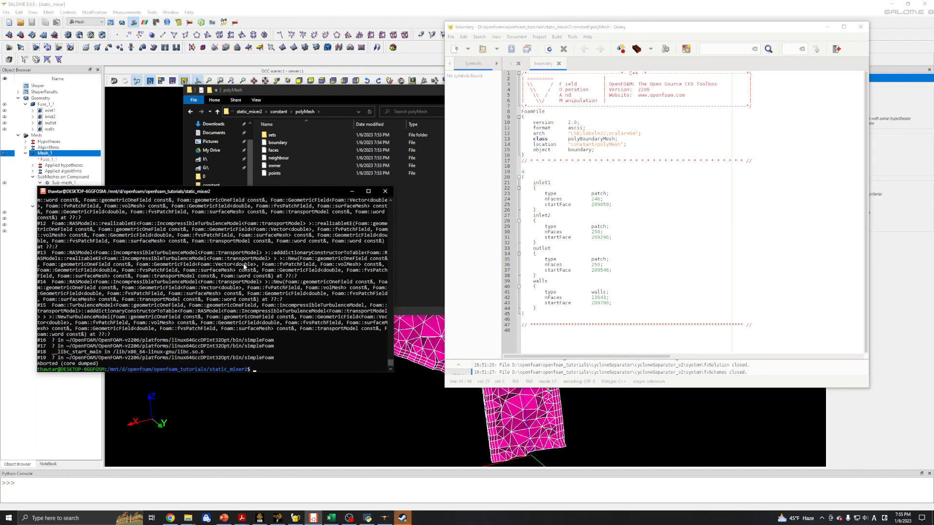
{"action": "key", "text": "ctrl+c"}
{"action": "key", "text": "Up"}
{"action": "key", "text": "Return"}
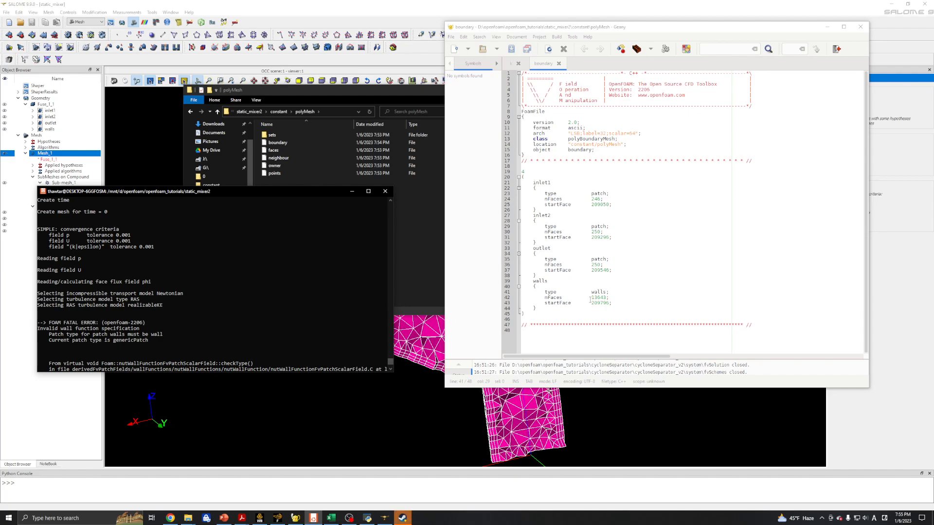
- Correct the walls patch type to "wall" in the boundary file and save it
{"action": "left_click", "coordinate": [624, 296]}
{"action": "key", "text": "BackSpace"}
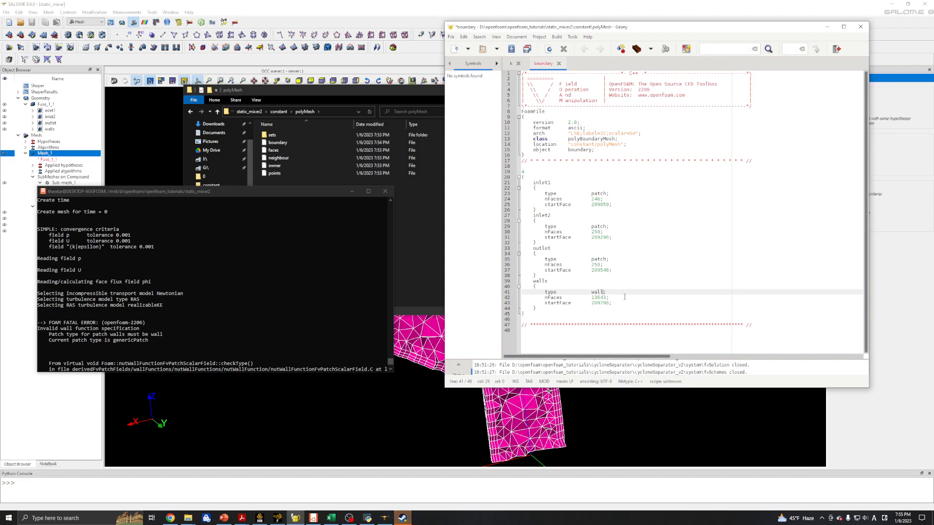
{"action": "key", "text": "ctrl+s"}
- Run simpleFoam again on the case and interrupt the solver during its early iterations
{"action": "left_click", "coordinate": [277, 290]}
{"action": "key", "text": "Up"}
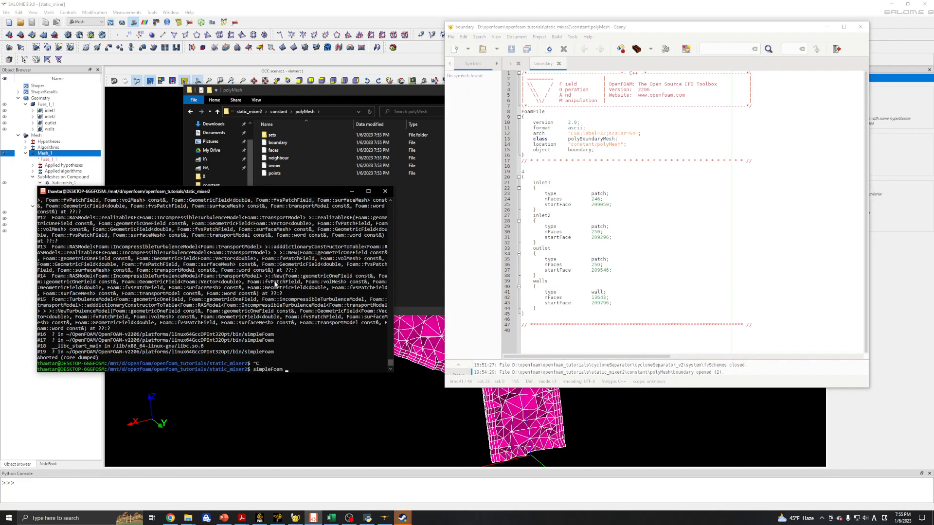
{"action": "key", "text": "Return"}
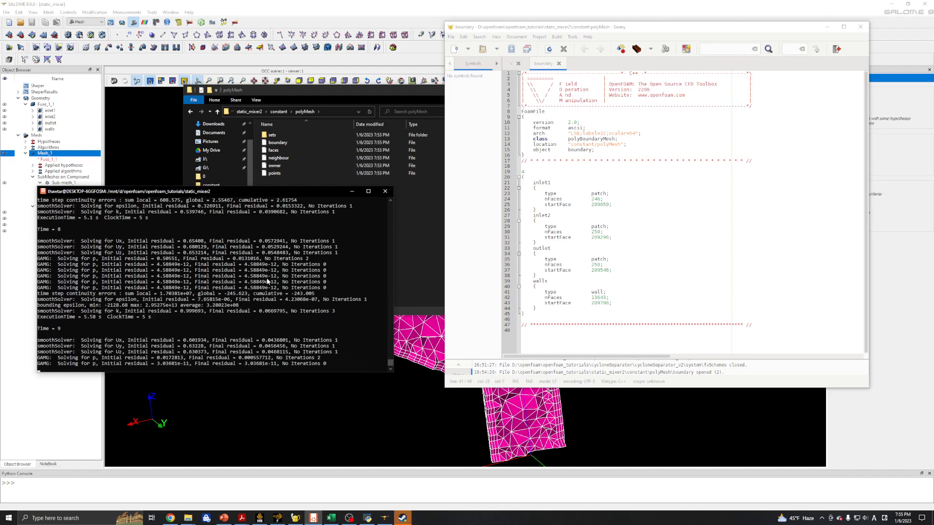
{"action": "left_click", "coordinate": [266, 277]}
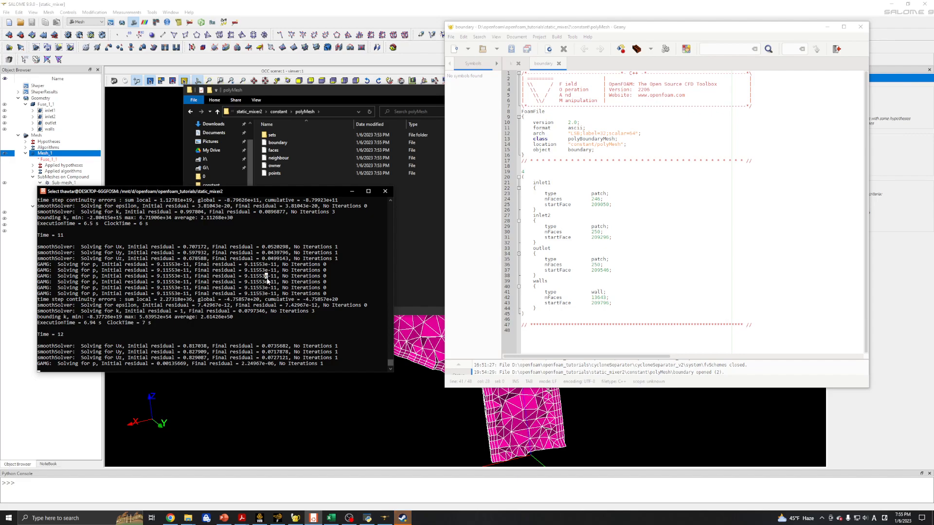
{"action": "key", "text": "ctrl+c"}
{"action": "key", "text": "ctrl+c"}
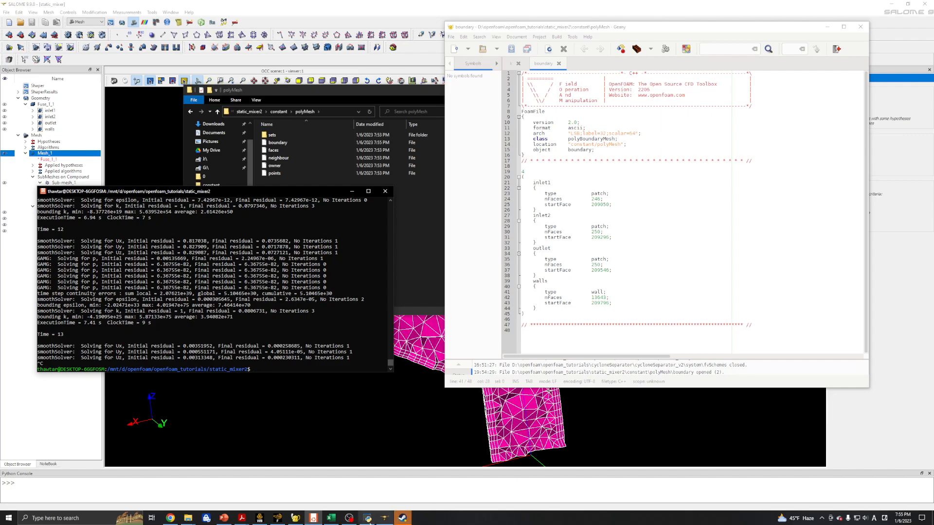
{"action": "left_click", "coordinate": [350, 518]}
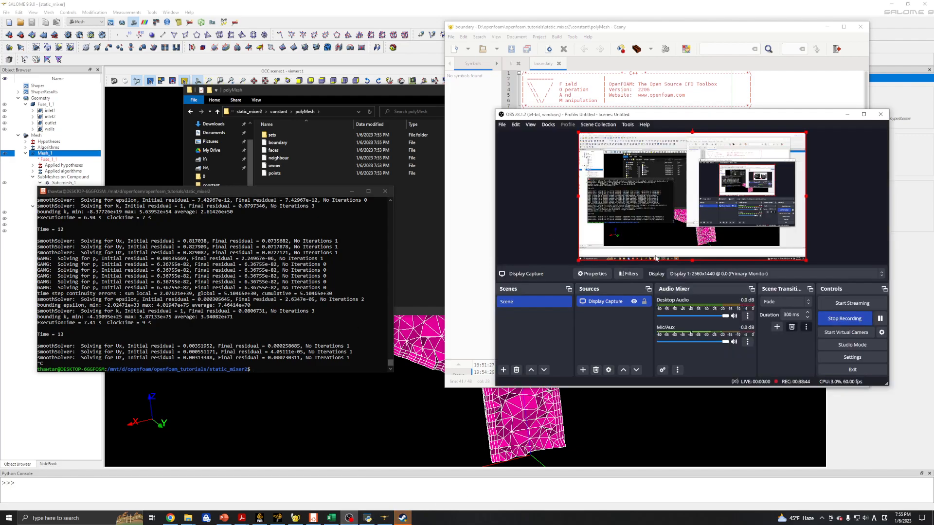